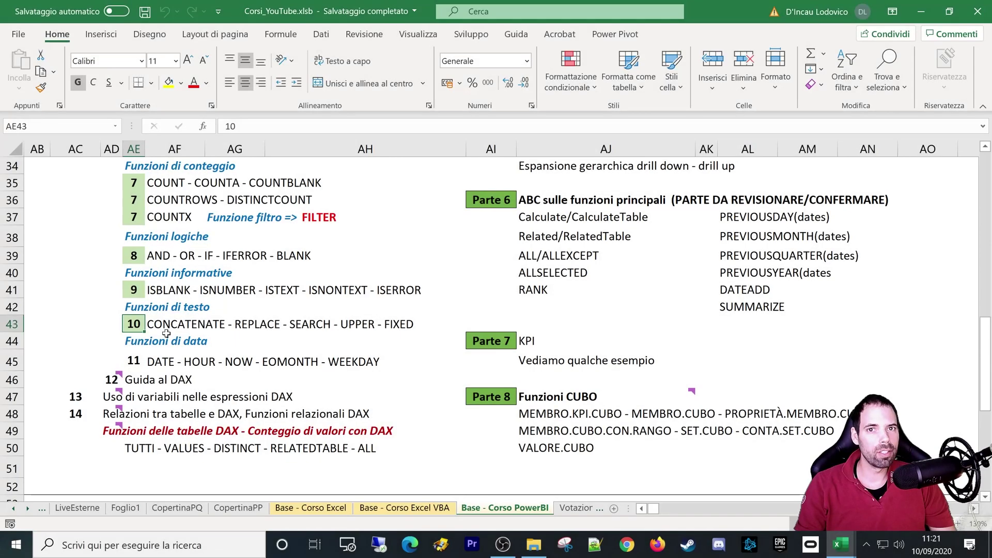
Step: Review the lesson 11 date-functions entry in the course outline, then switch to the L11_Funzioni_di_Data workbook
scroll(158, 351, down, 1)
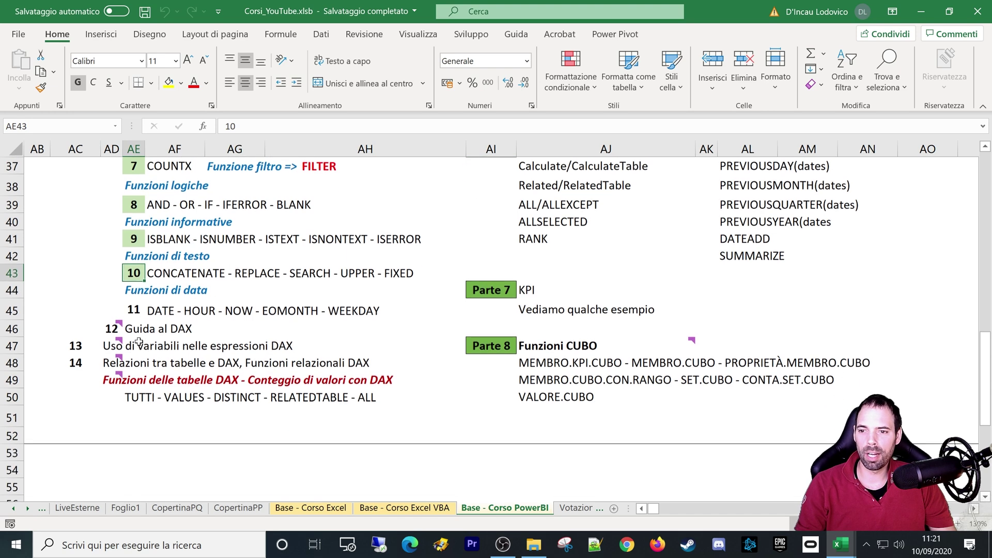
scroll(155, 346, up, 1)
scroll(147, 338, up, 1)
scroll(137, 331, up, 2)
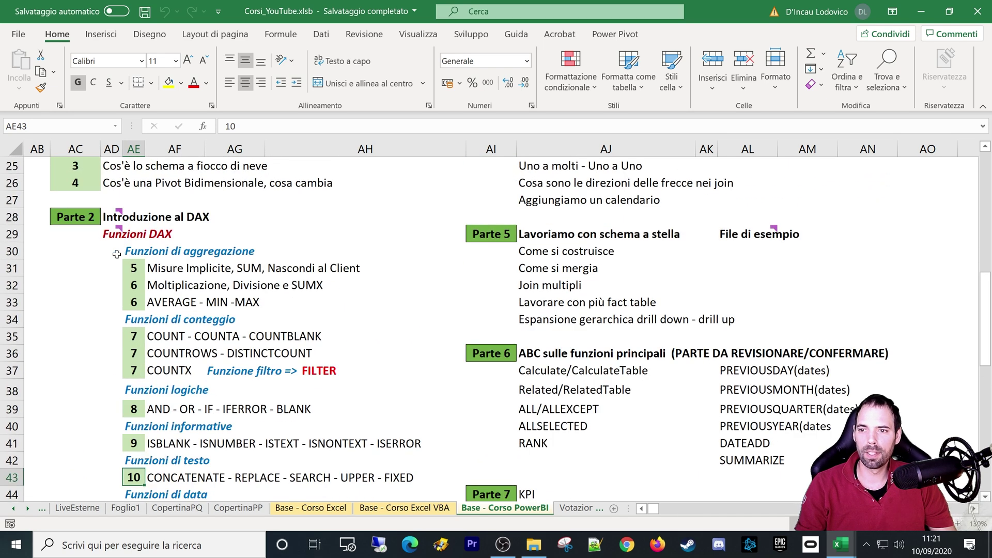
scroll(127, 268, down, 1)
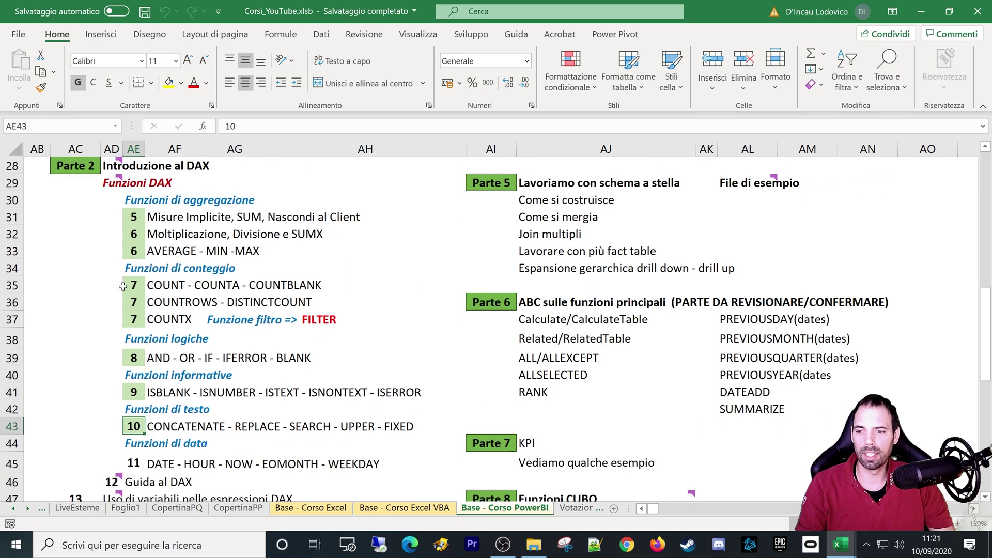
scroll(142, 335, down, 1)
drag(131, 413, 287, 411)
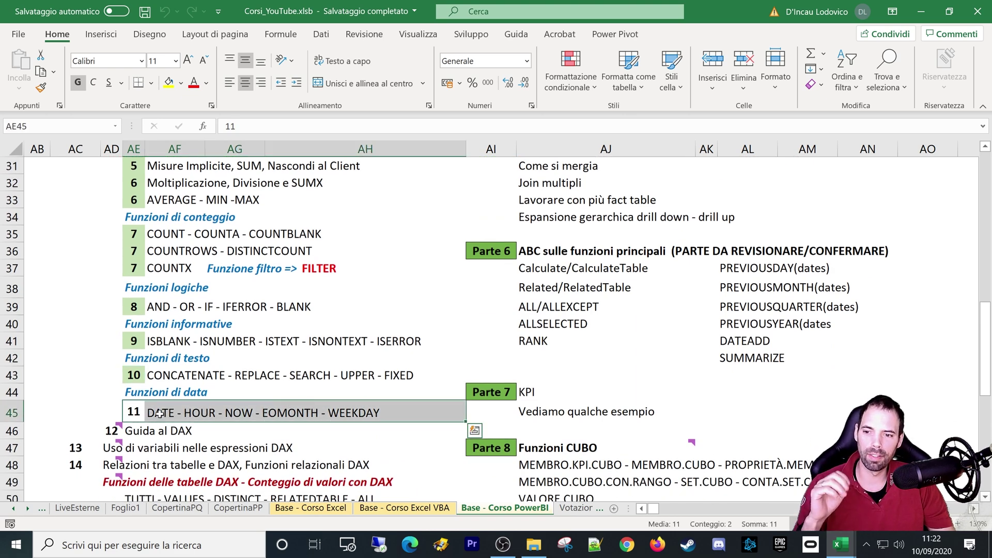
drag(159, 413, 298, 413)
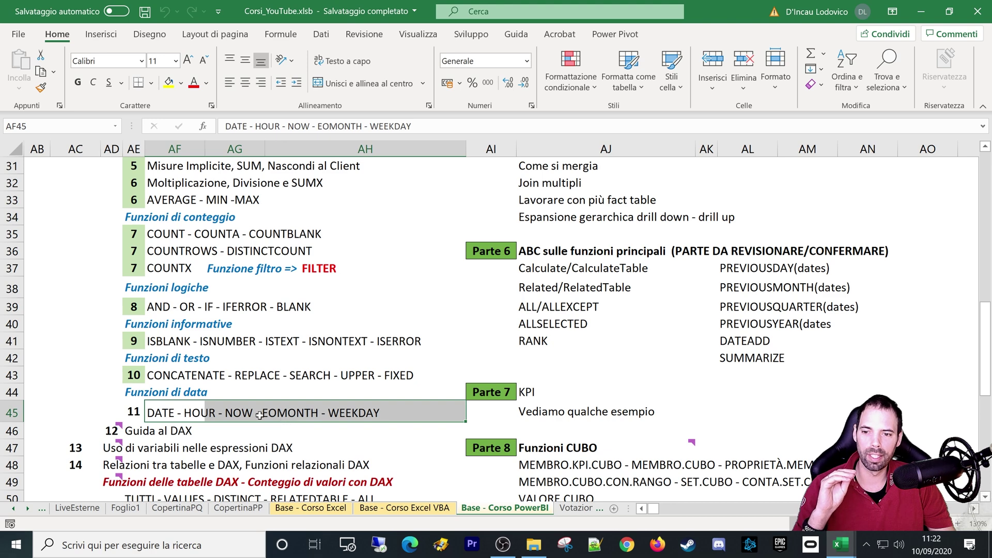
click(172, 419)
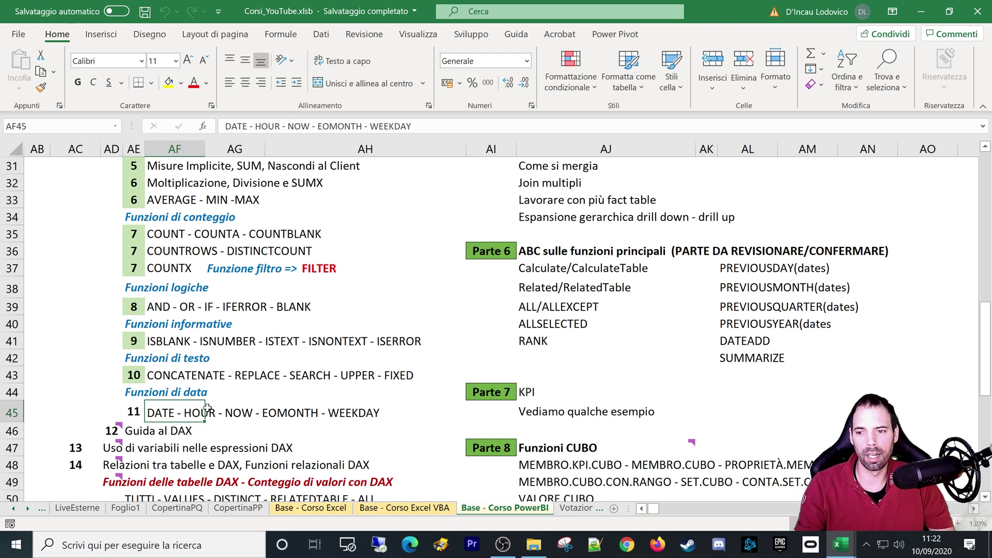
key(Left)
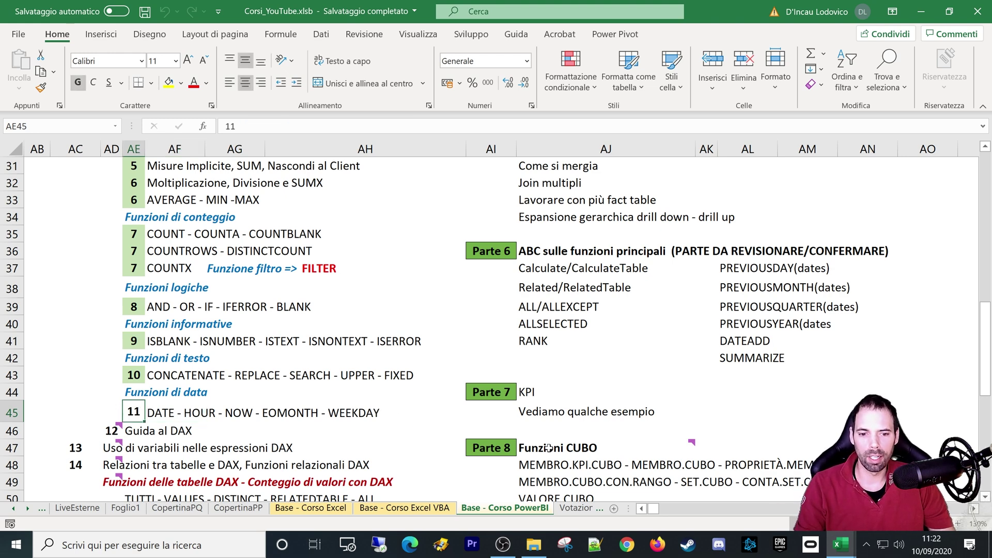
mouse_move(838, 544)
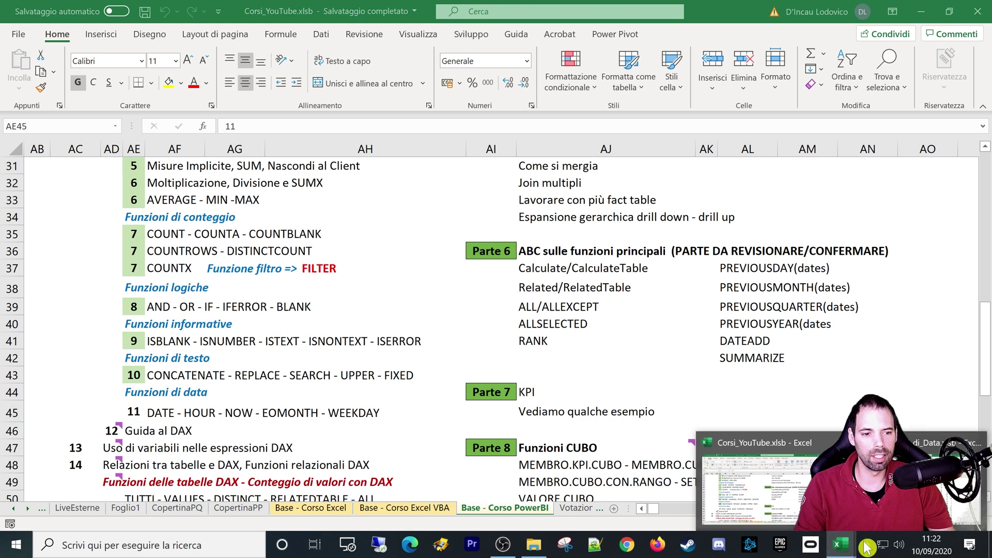
click(930, 480)
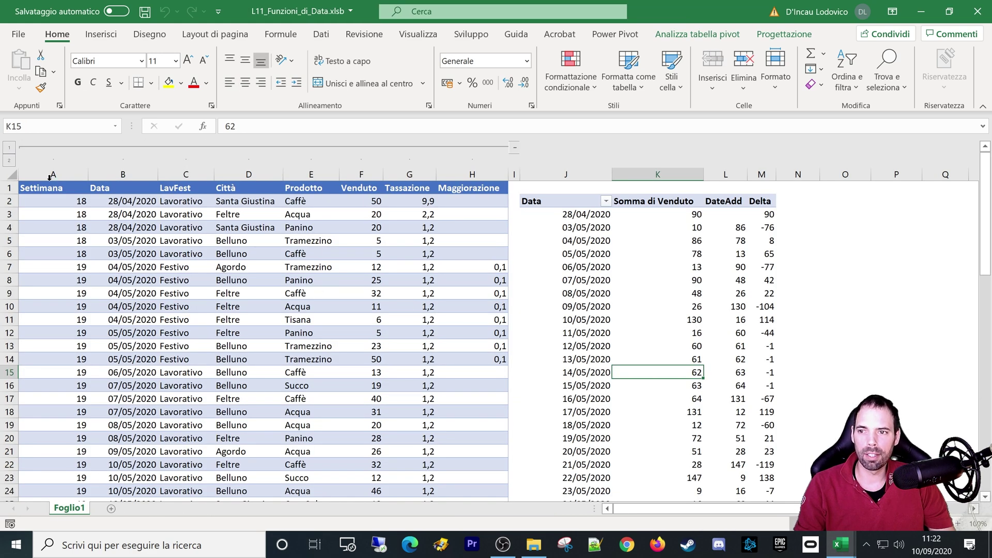
Step: Look over the sales table and date pivot table, then open the Power Pivot window via Gestisci
drag(45, 188, 444, 436)
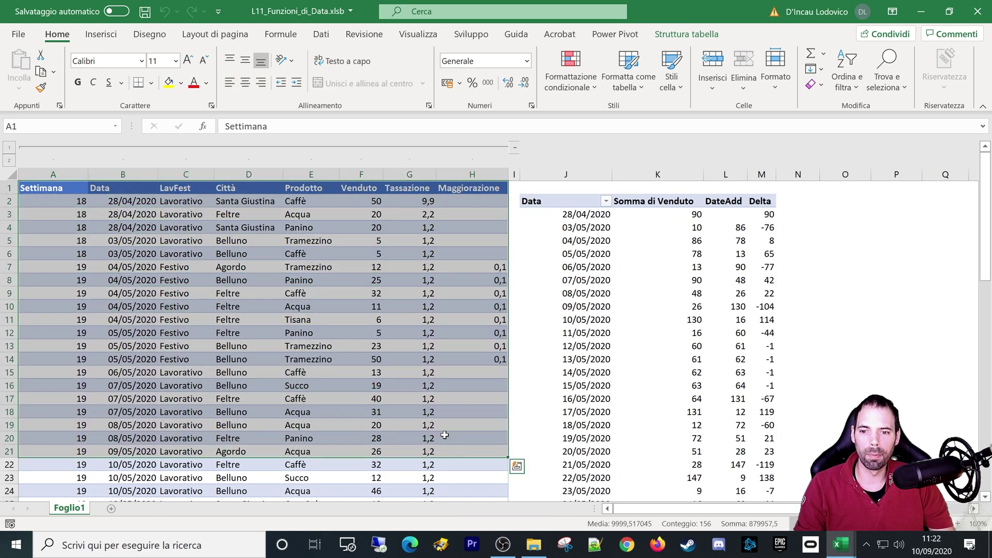
click(313, 350)
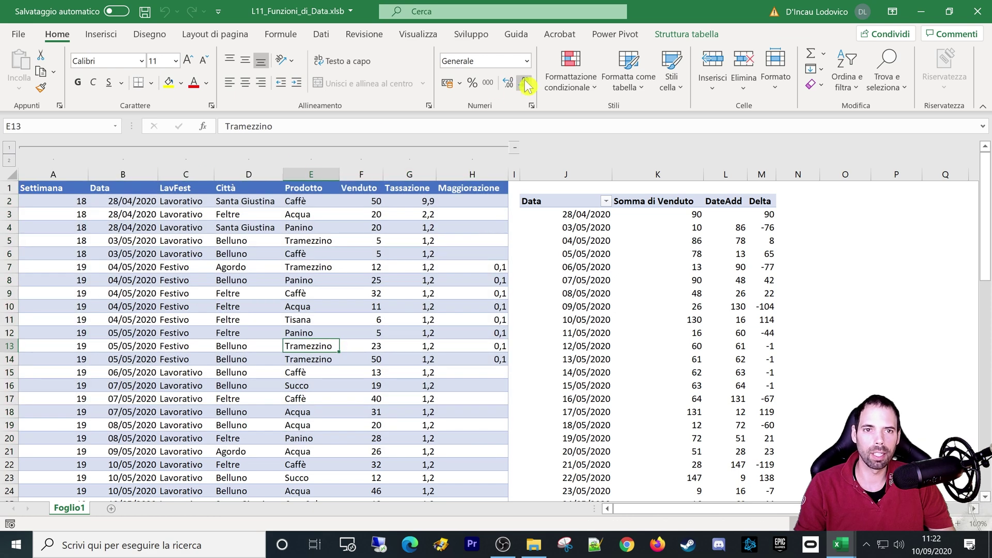
drag(562, 201, 761, 417)
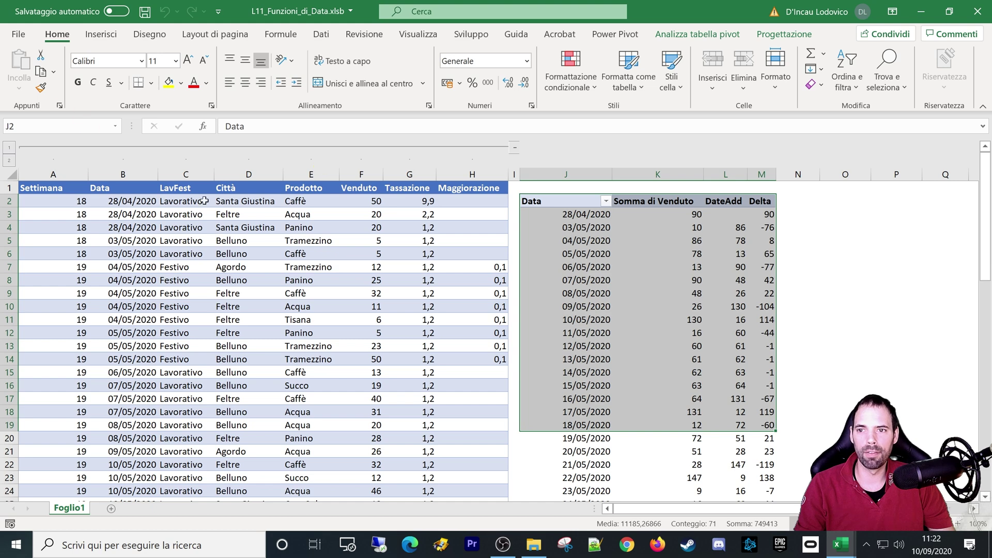
click(248, 240)
click(615, 34)
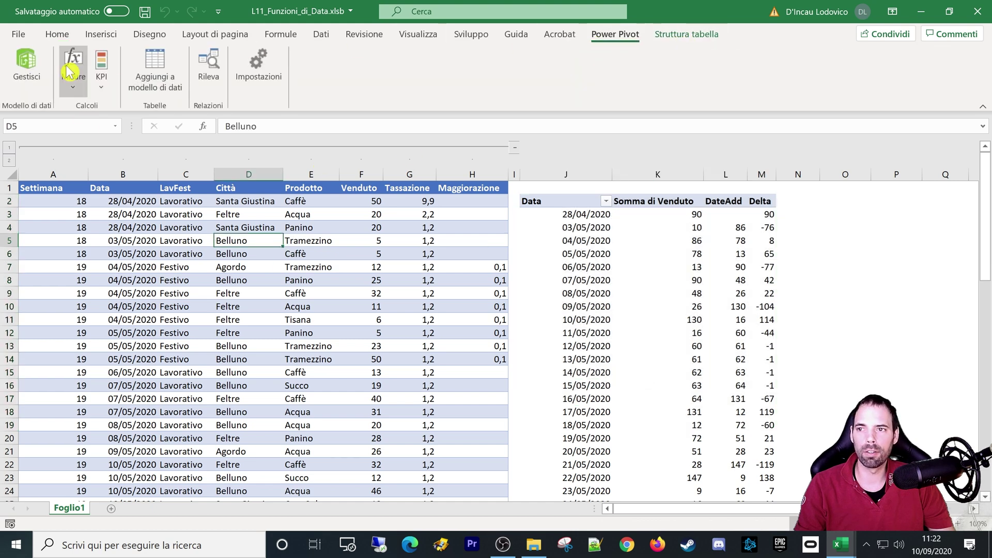
click(10, 56)
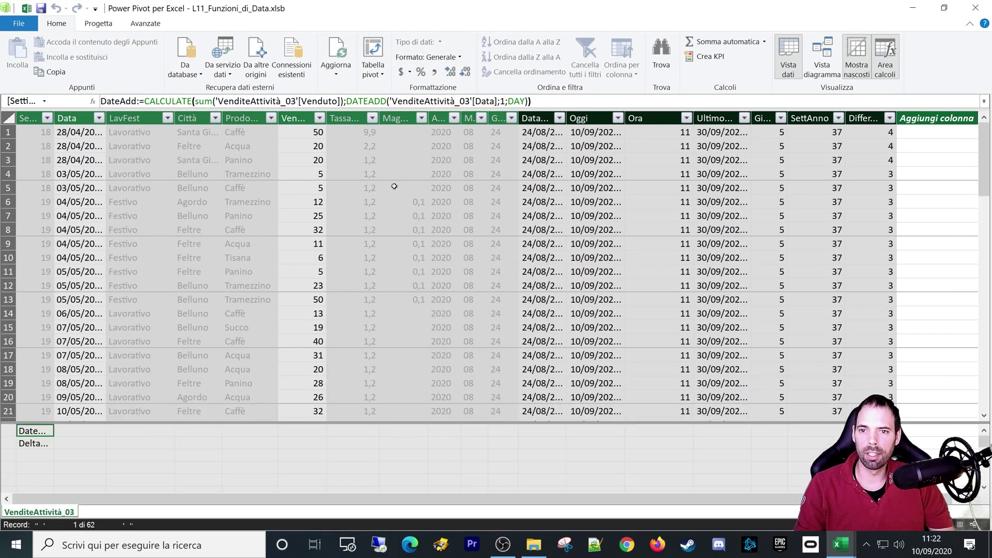
Step: Hide the LavFest, Città and Prodotto columns from client tools
drag(136, 118, 242, 117)
right_click(243, 118)
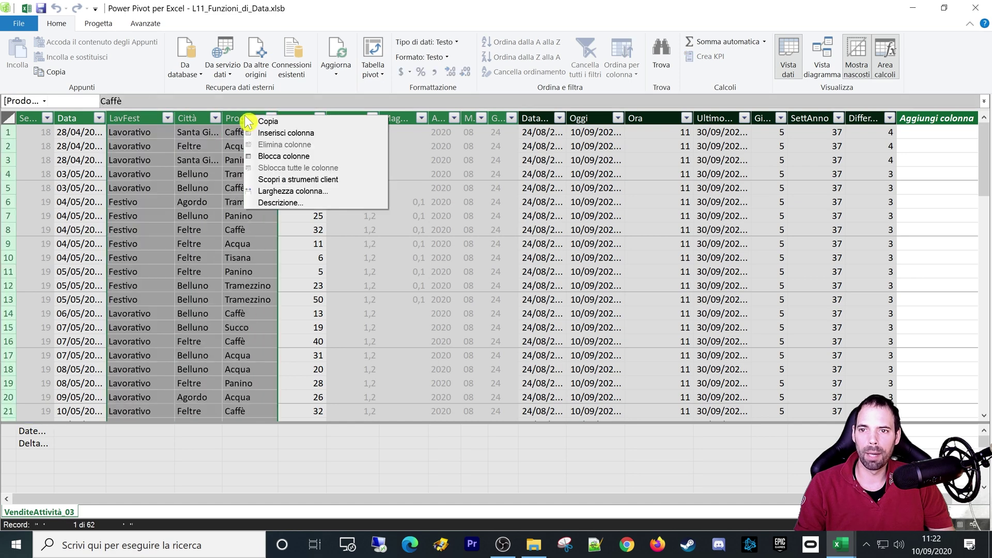
click(287, 182)
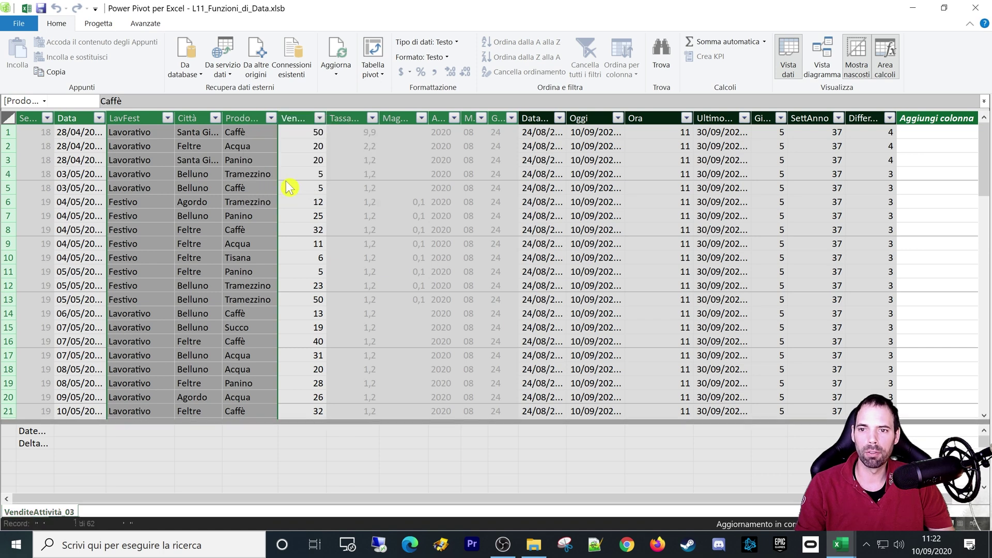
right_click(242, 120)
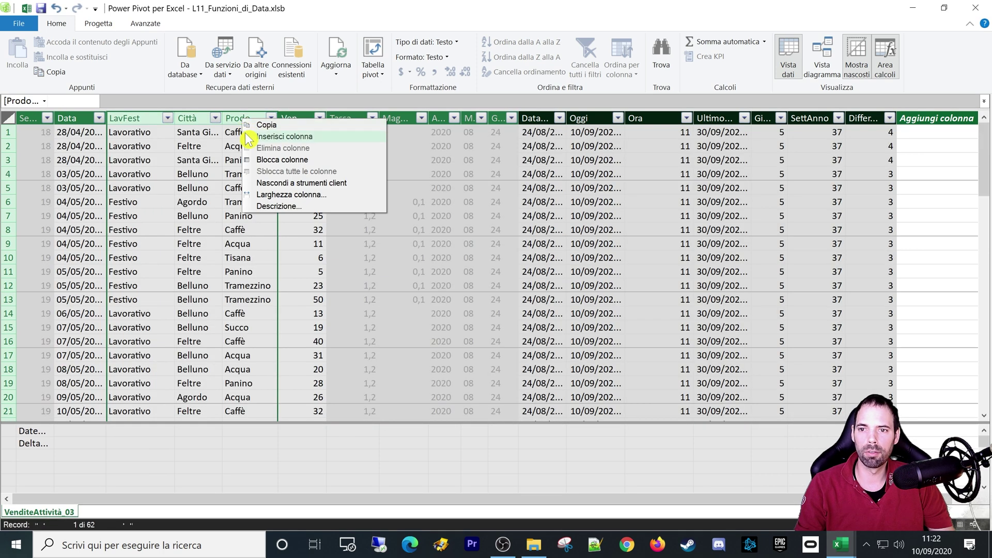
click(263, 184)
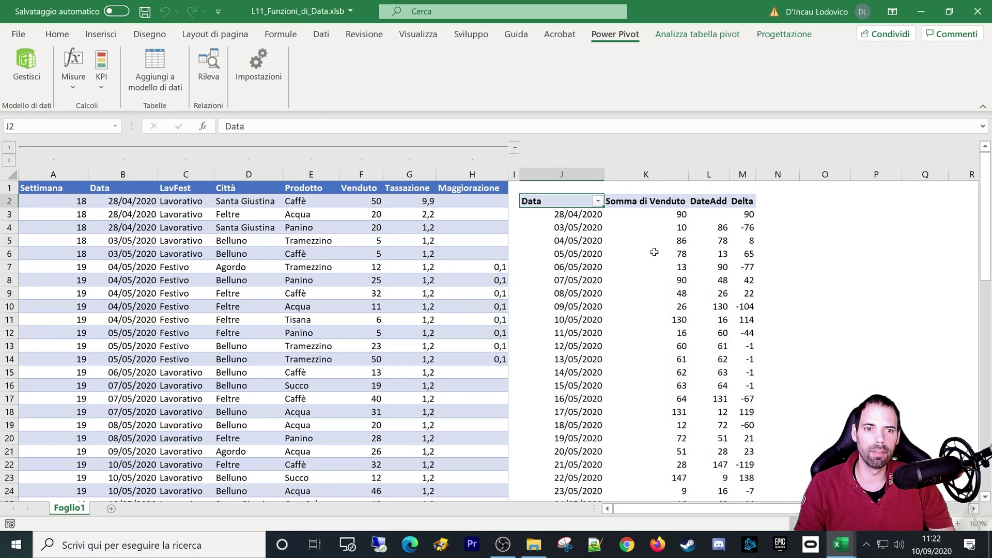
Step: Check the pivot table field list in Excel, then return to Power Pivot and inspect the Anno column
click(652, 252)
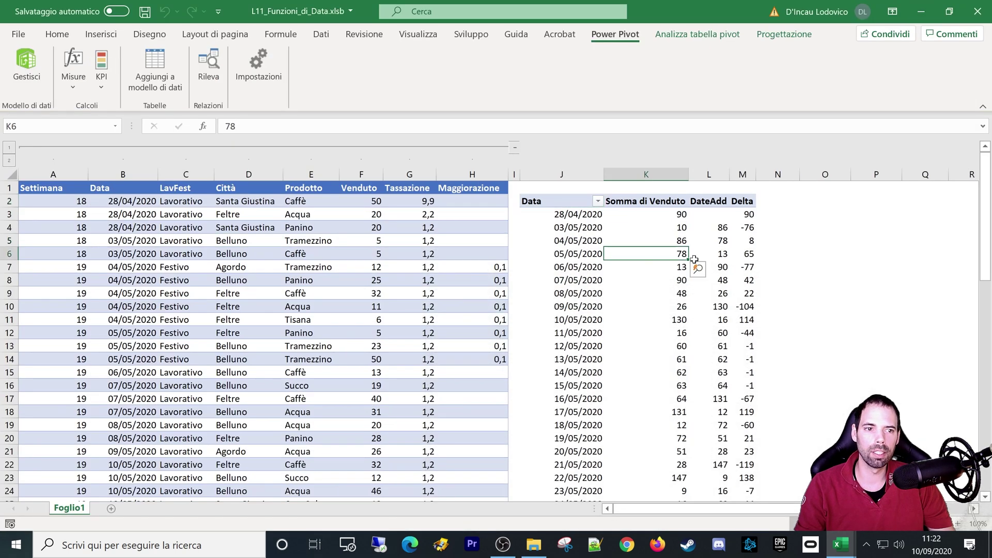
right_click(694, 259)
click(698, 517)
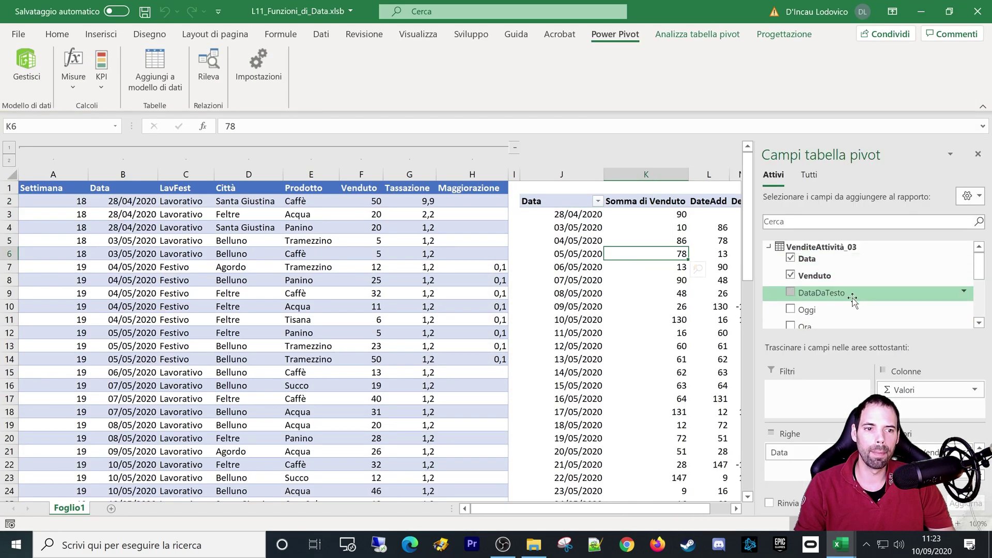
scroll(847, 294, down, 5)
scroll(837, 292, up, 5)
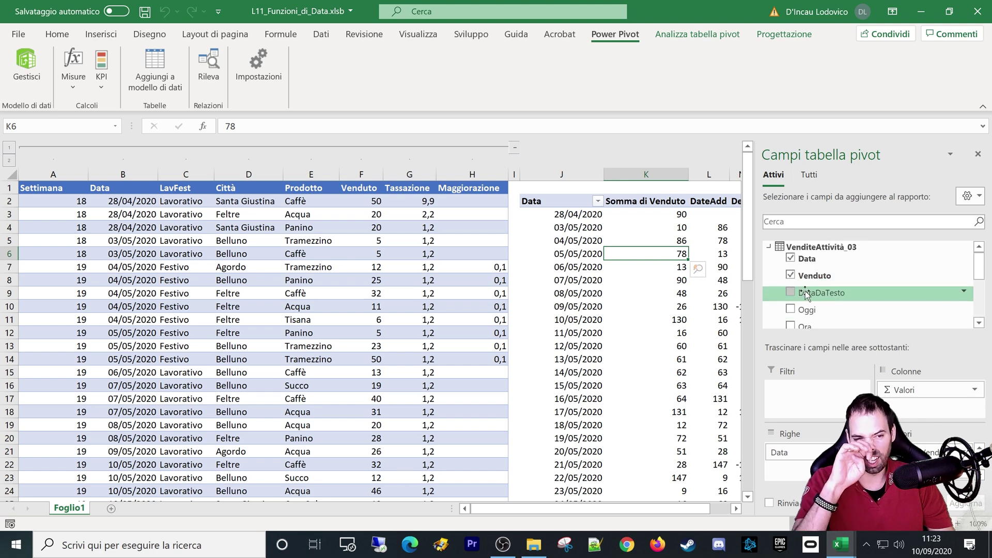
click(12, 73)
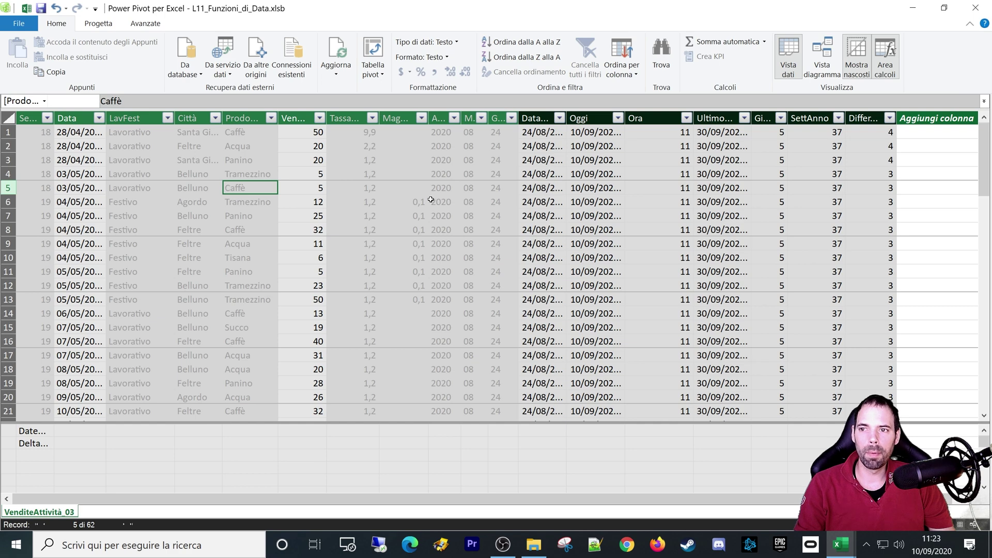
click(434, 202)
Step: Widen DataDaTesto and inspect the Anno, Mese and Giorno formulas feeding its DATE result
click(537, 146)
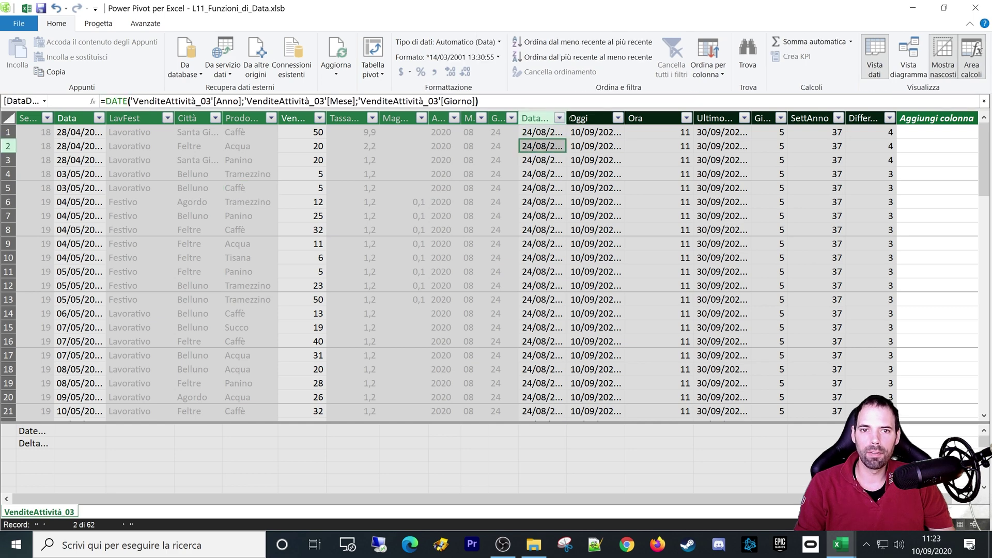
drag(567, 120, 617, 122)
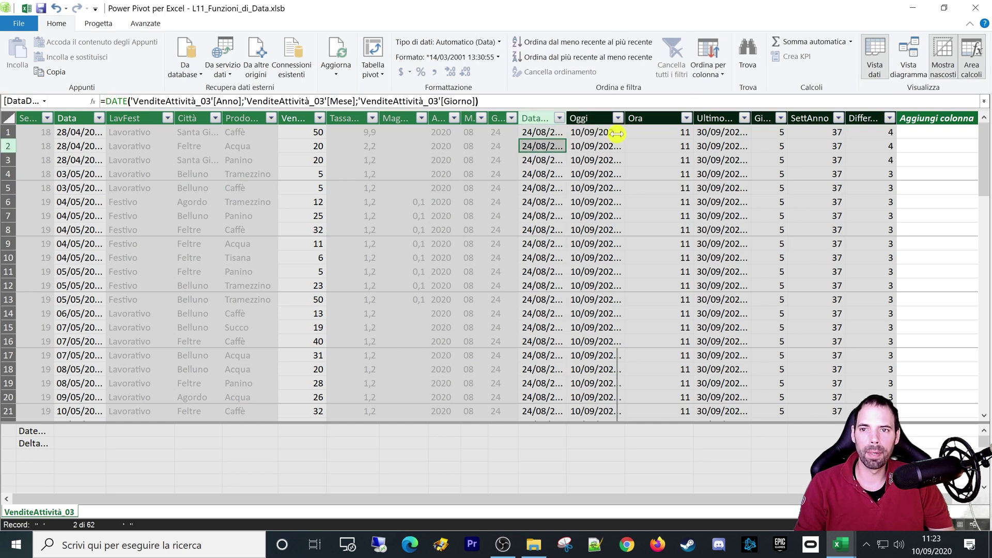
click(443, 134)
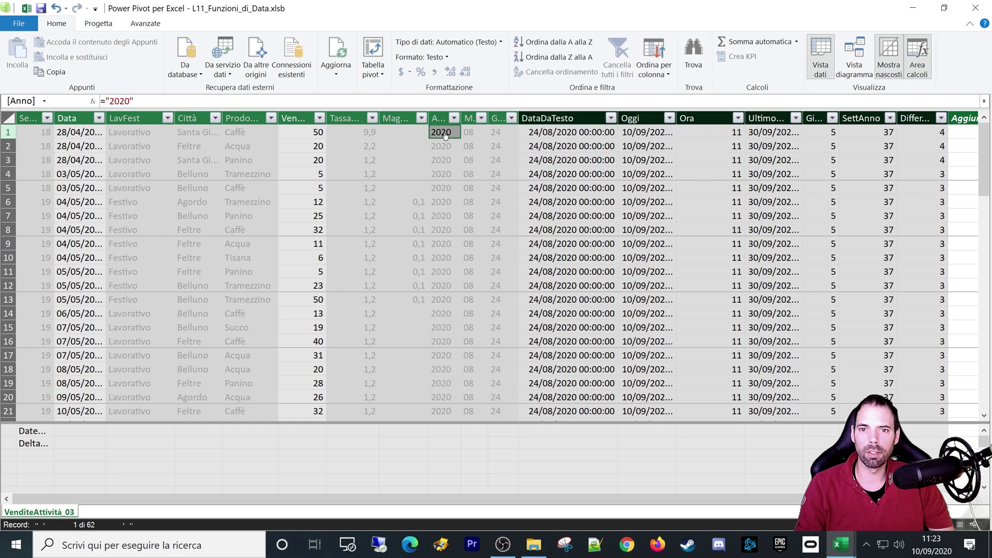
click(473, 133)
click(491, 135)
click(450, 135)
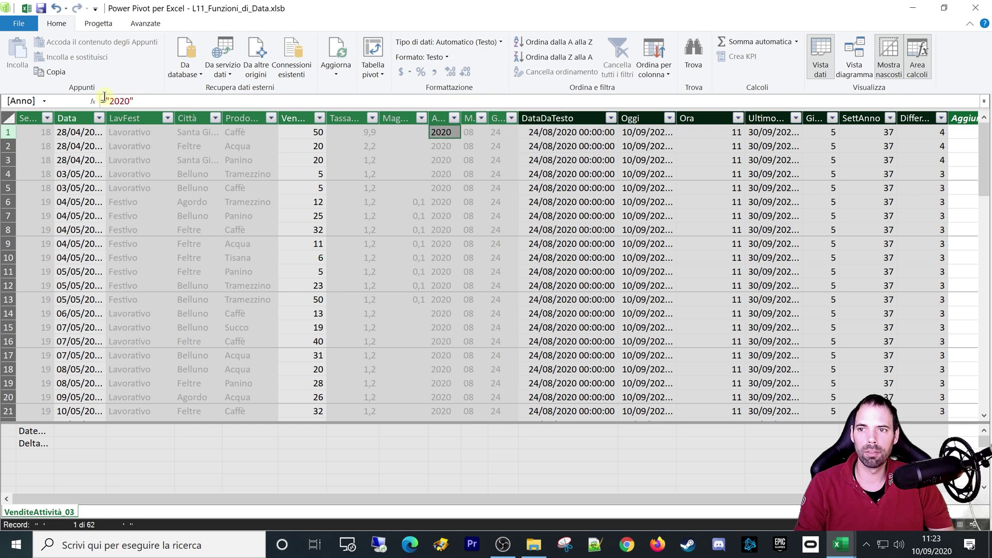
drag(105, 101, 155, 107)
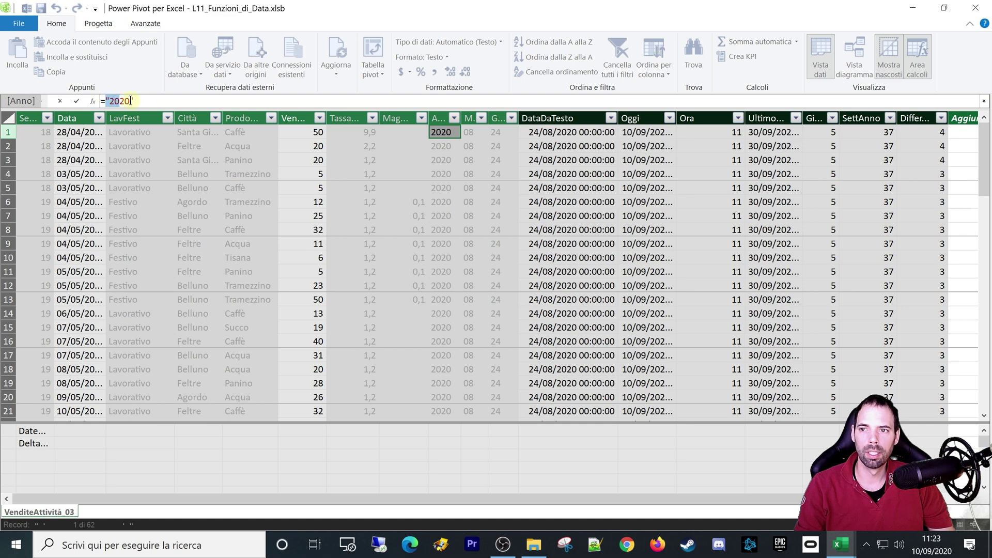
key(Tab)
click(507, 135)
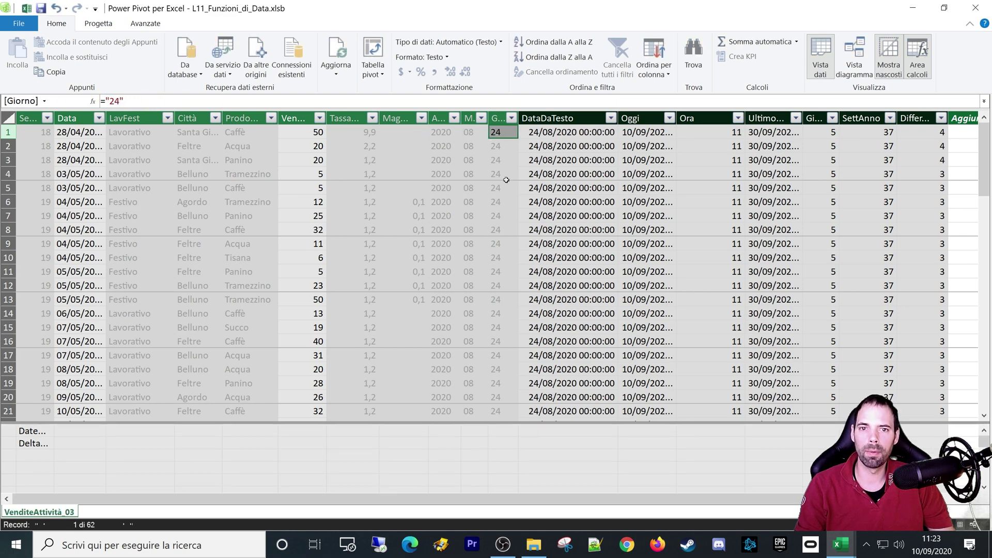
click(556, 135)
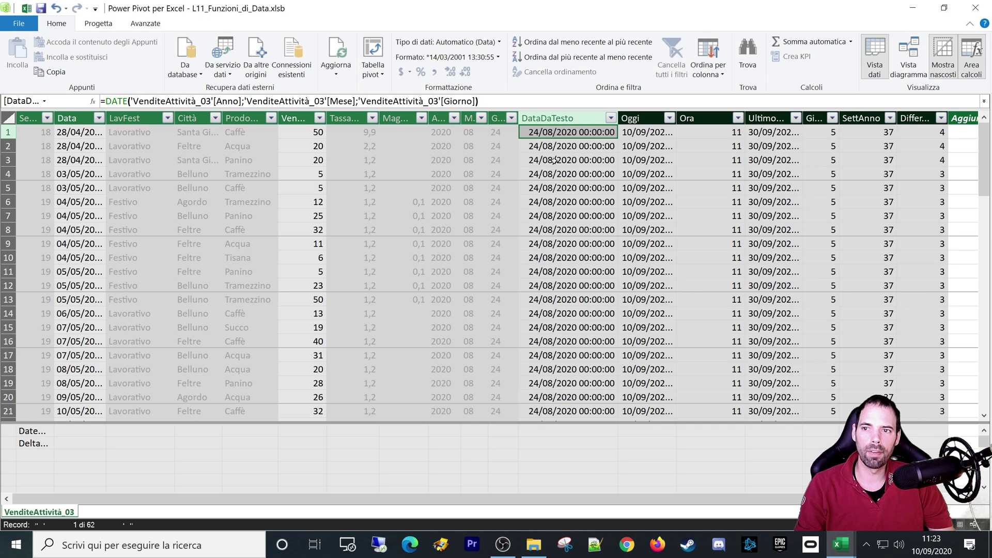
click(107, 102)
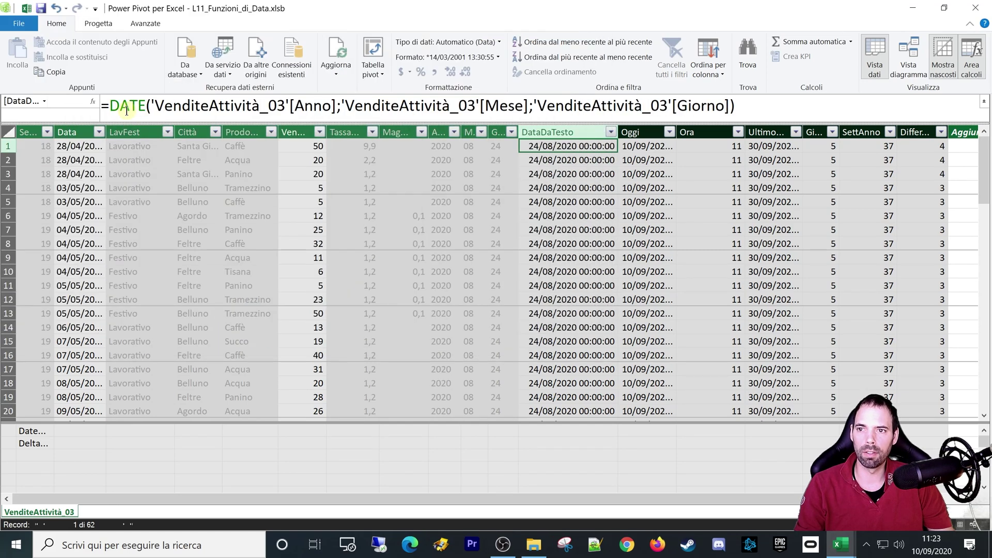
scroll(129, 110, up, 1)
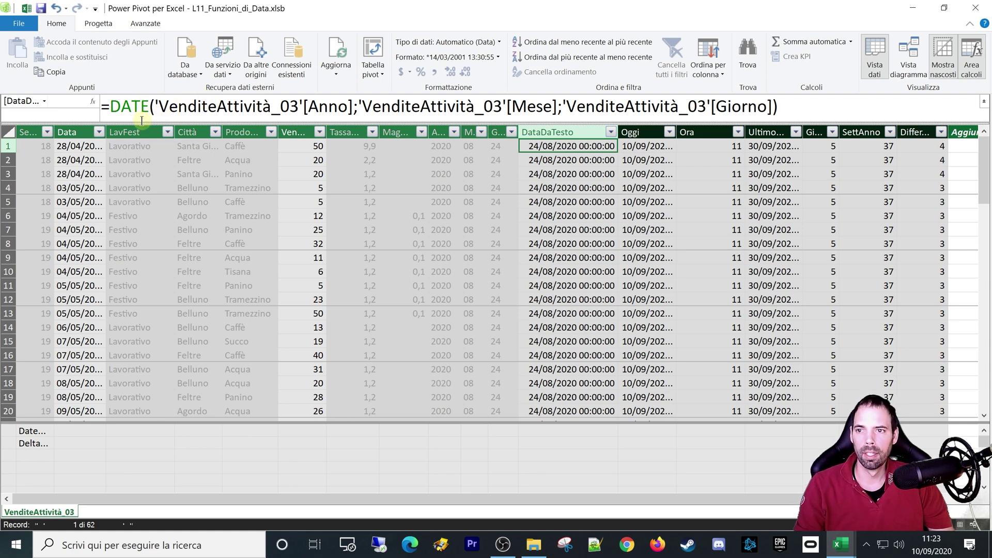
drag(145, 122, 151, 135)
scroll(155, 112, up, 2)
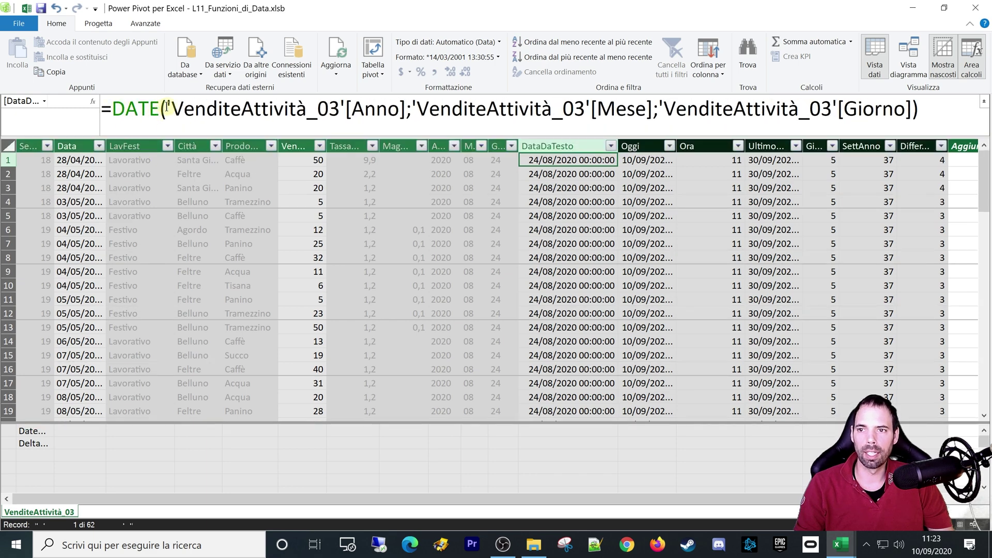
click(168, 106)
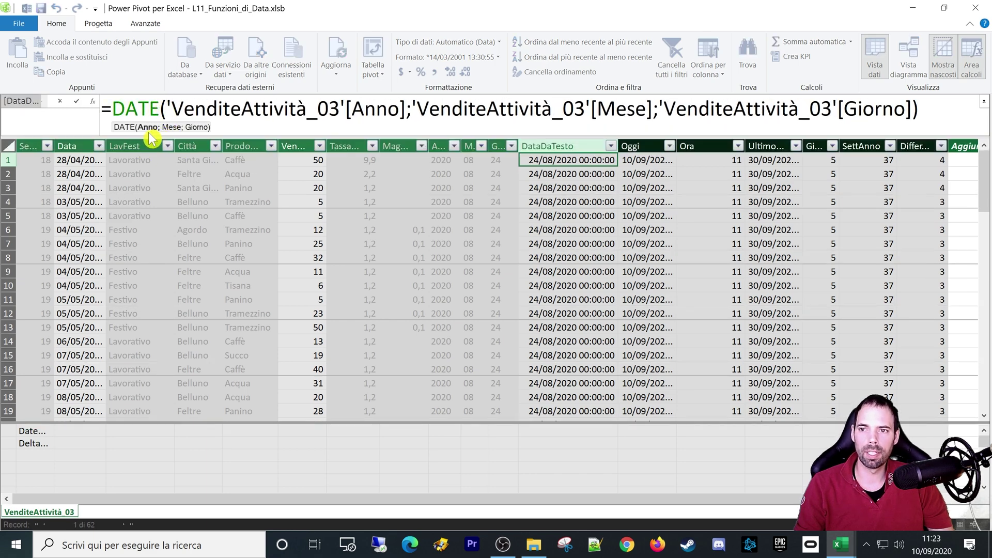
click(411, 110)
click(659, 116)
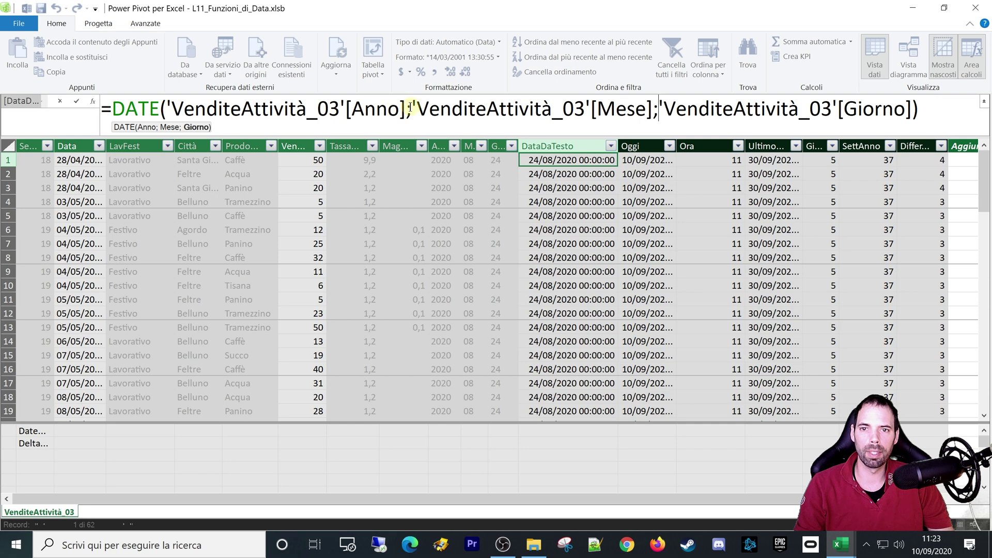
drag(411, 108, 195, 108)
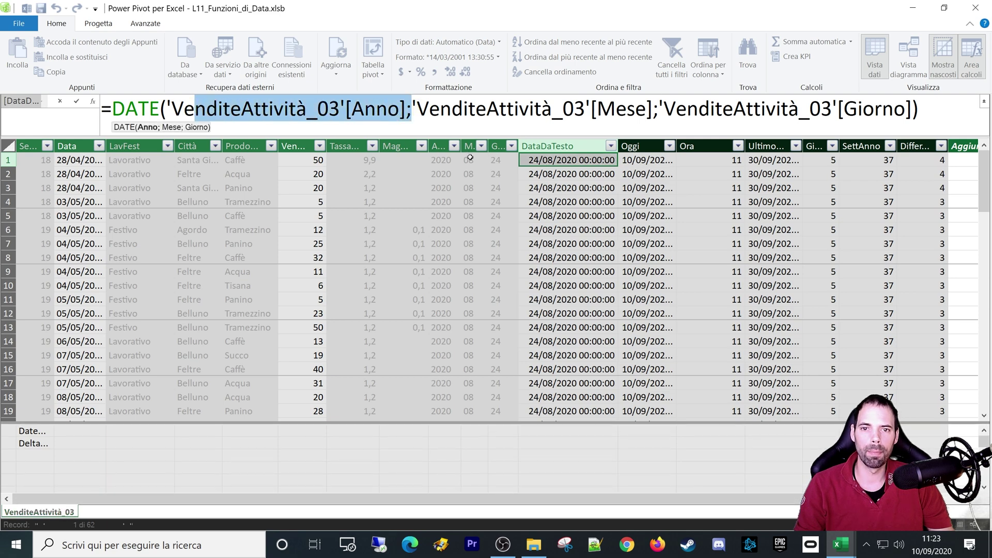
click(195, 110)
drag(159, 111, 142, 114)
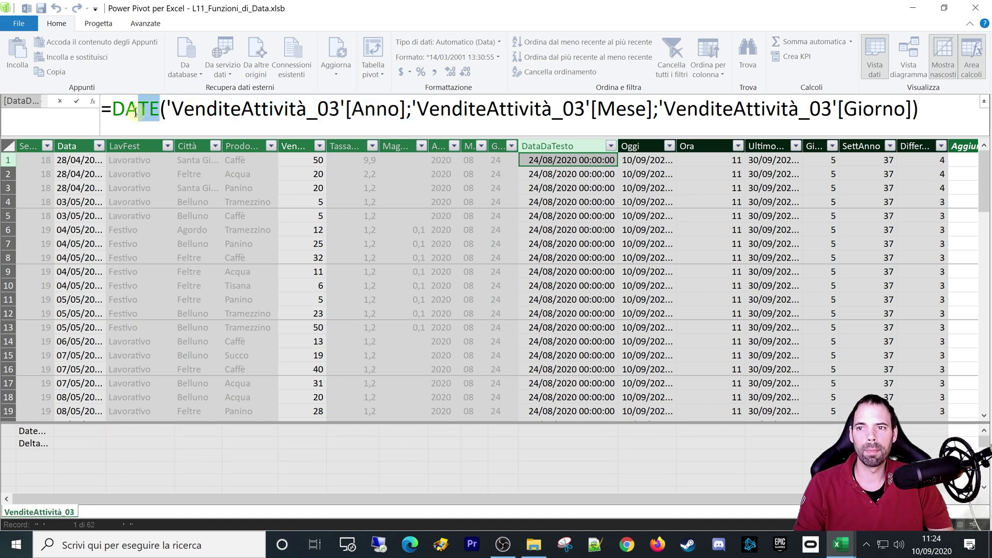
key(Escape)
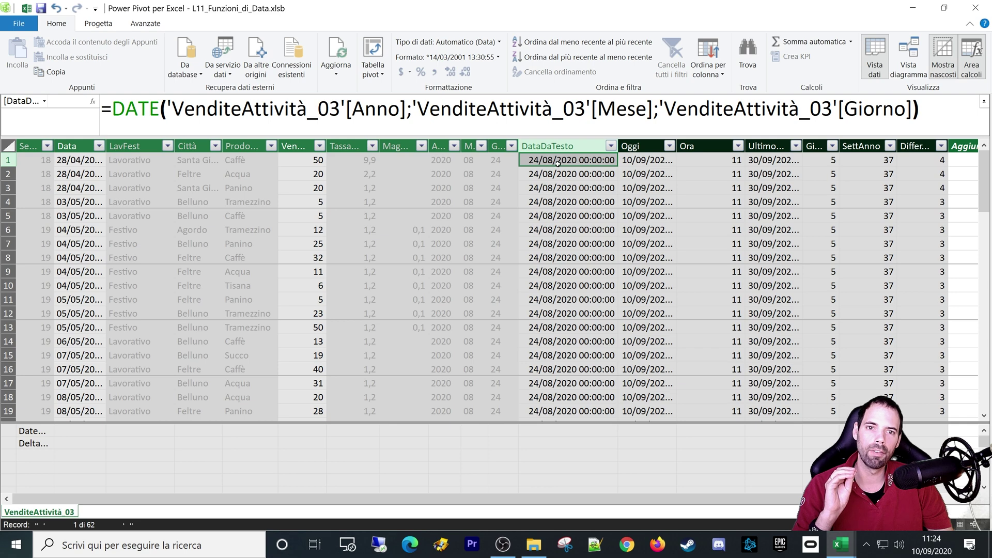
click(441, 159)
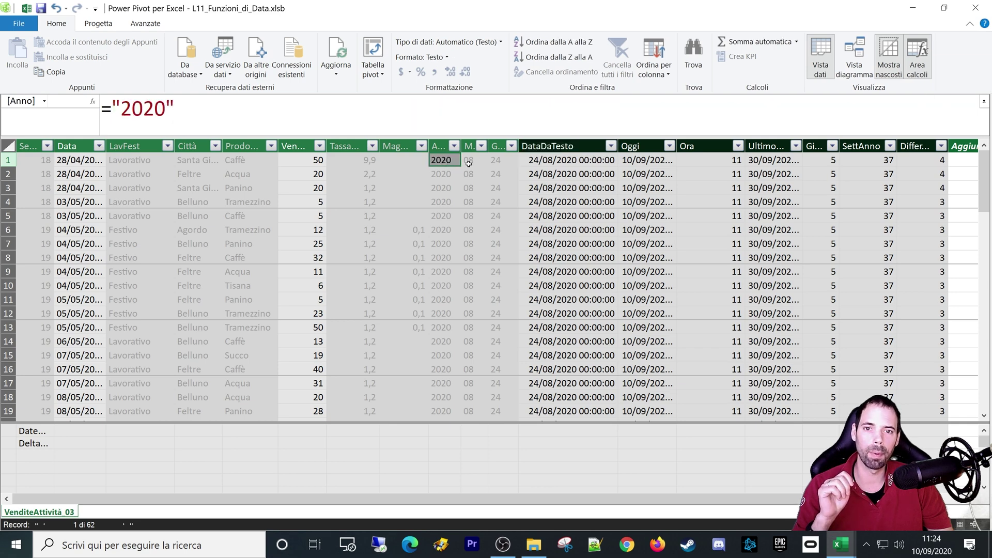
click(468, 159)
click(504, 163)
click(525, 161)
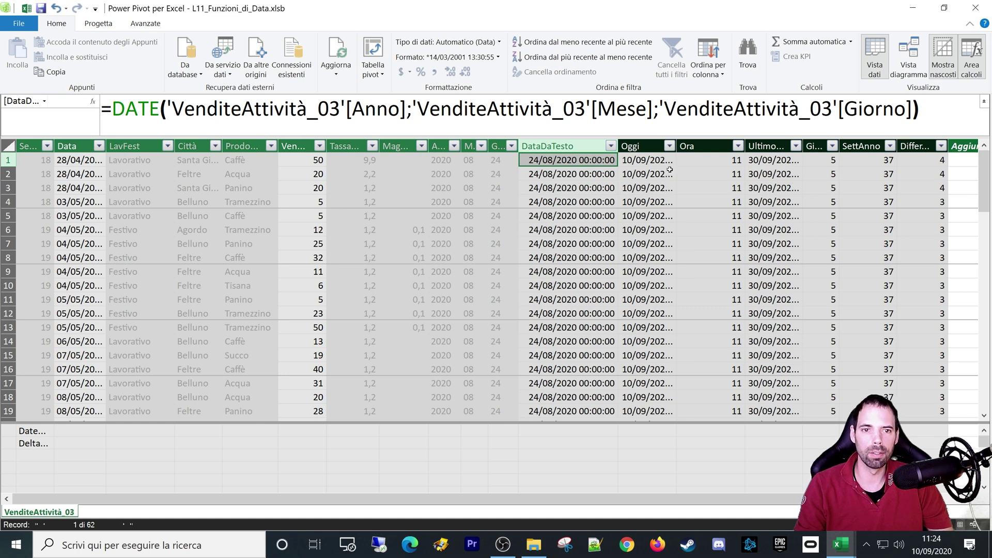
Step: Autofit the Oggi column to its dates and narrow the DataDaTesto column
key(Right)
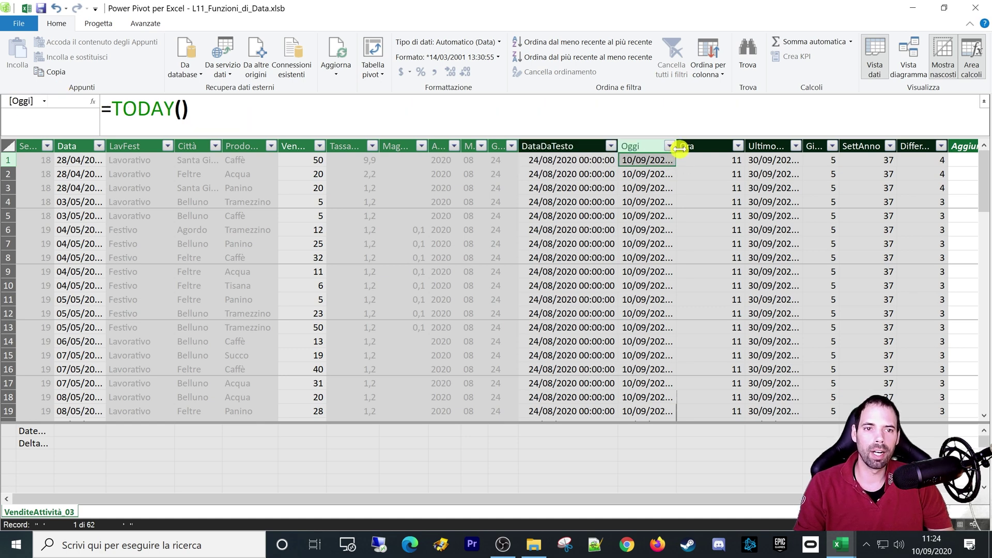
double_click(676, 147)
drag(606, 146, 584, 147)
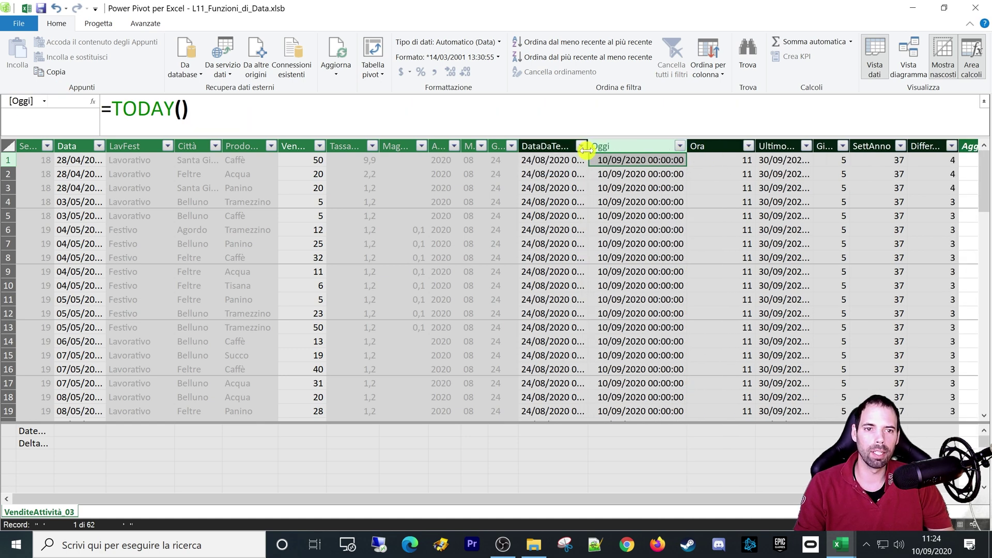
Step: Replace TODAY with NOW in the Oggi formula so it reads =NOW()
double_click(117, 109)
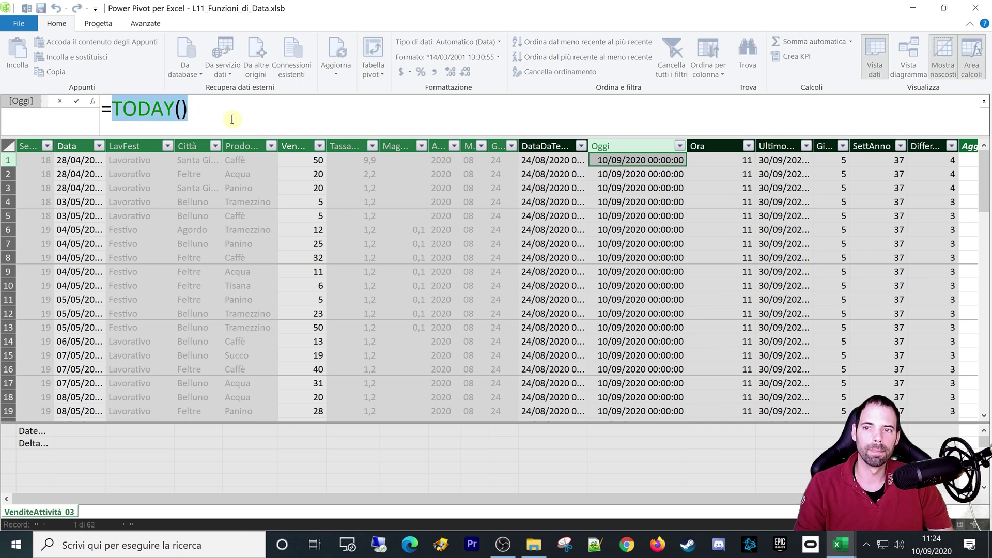
ctrl+scroll(232, 119, up, 1)
ctrl+scroll(230, 119, up, 1)
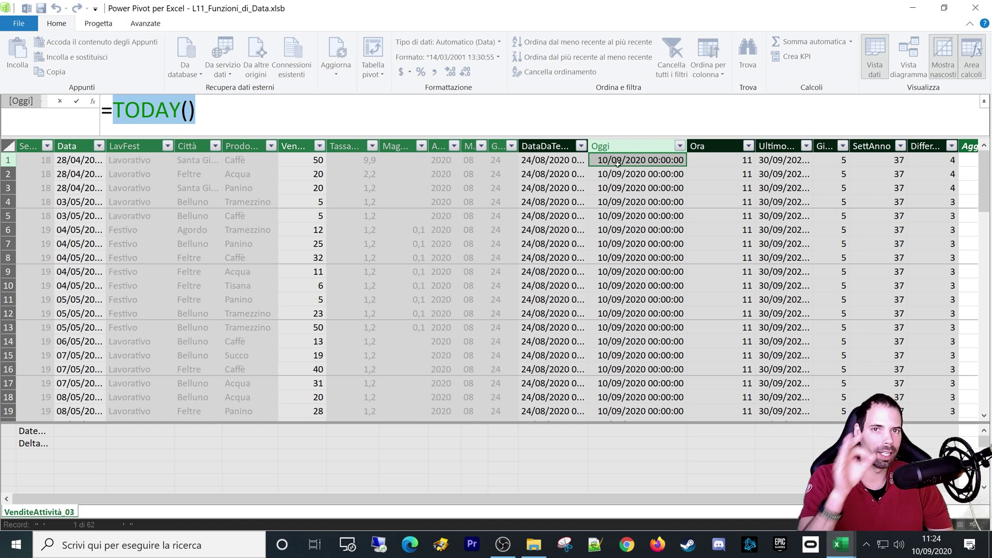
double_click(133, 113)
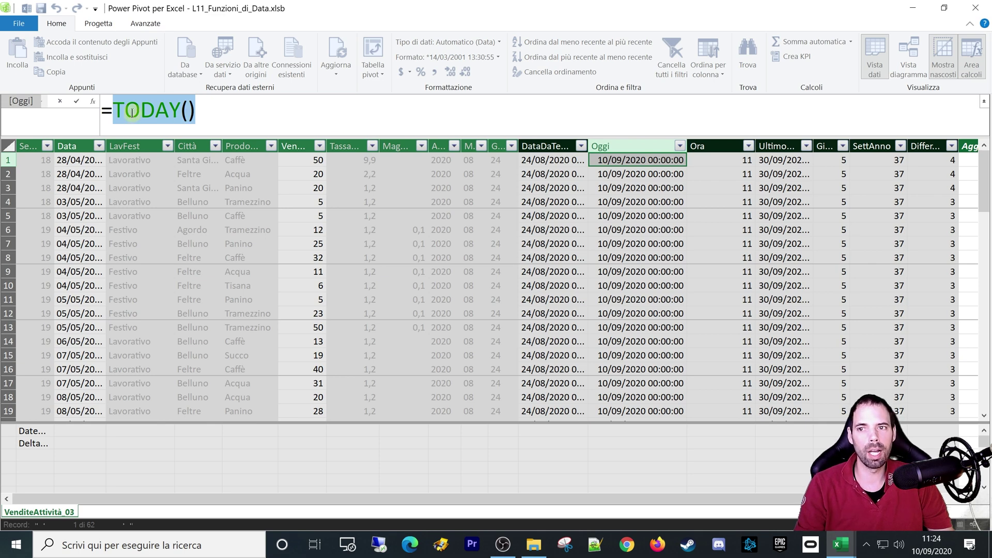
text(n)
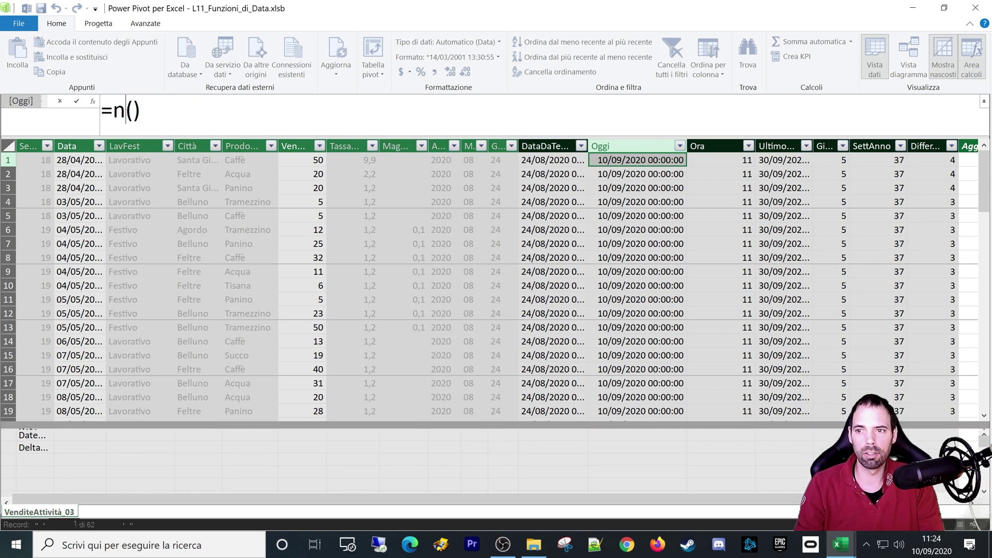
text(ow)
key(Return)
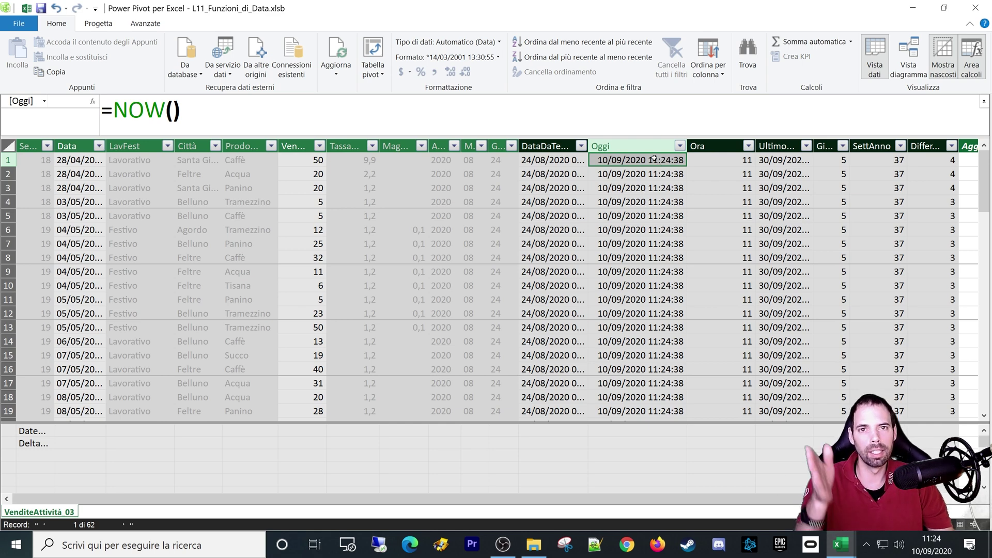
Step: Begin replacing now() in the Ora column's HOUR formula with a reference to the Ora column
click(710, 157)
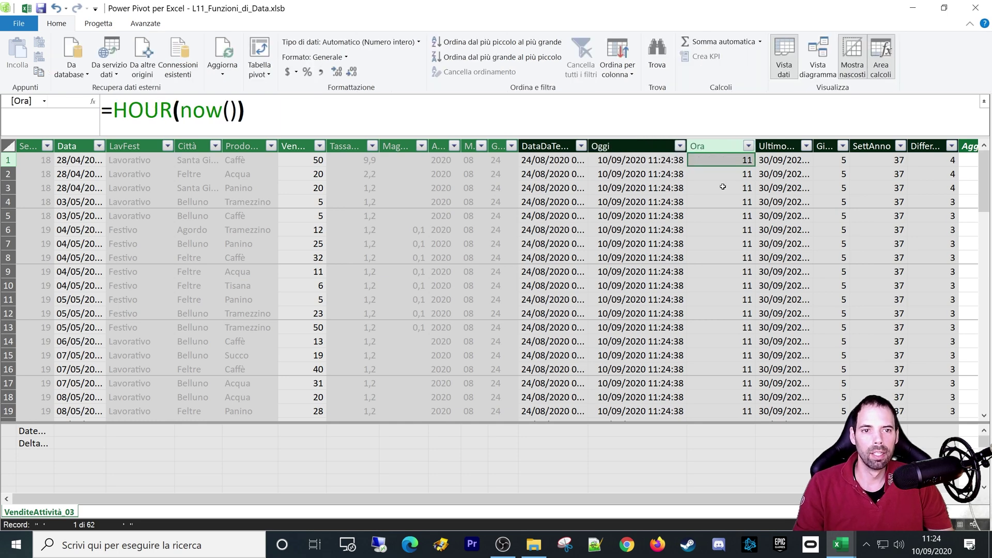
drag(132, 108, 235, 111)
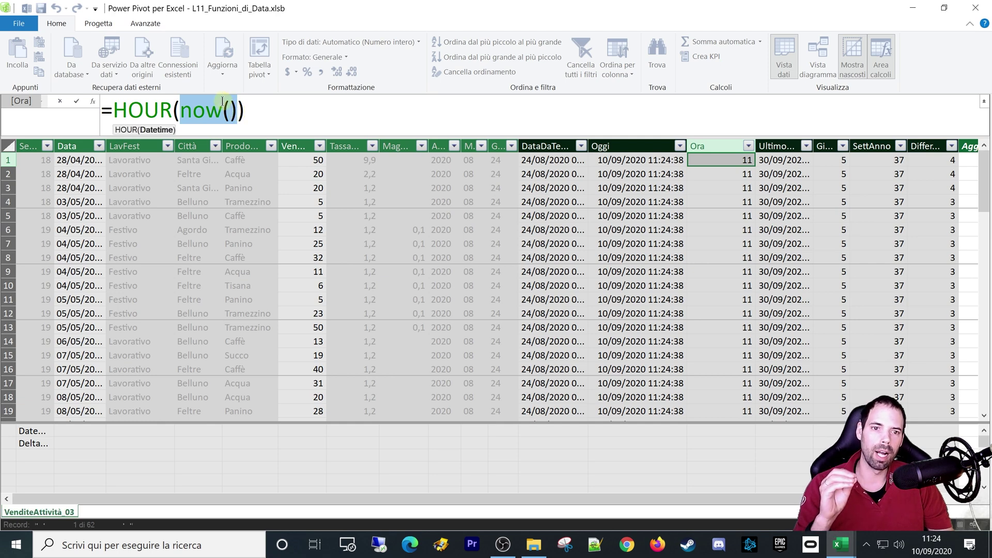
double_click(192, 114)
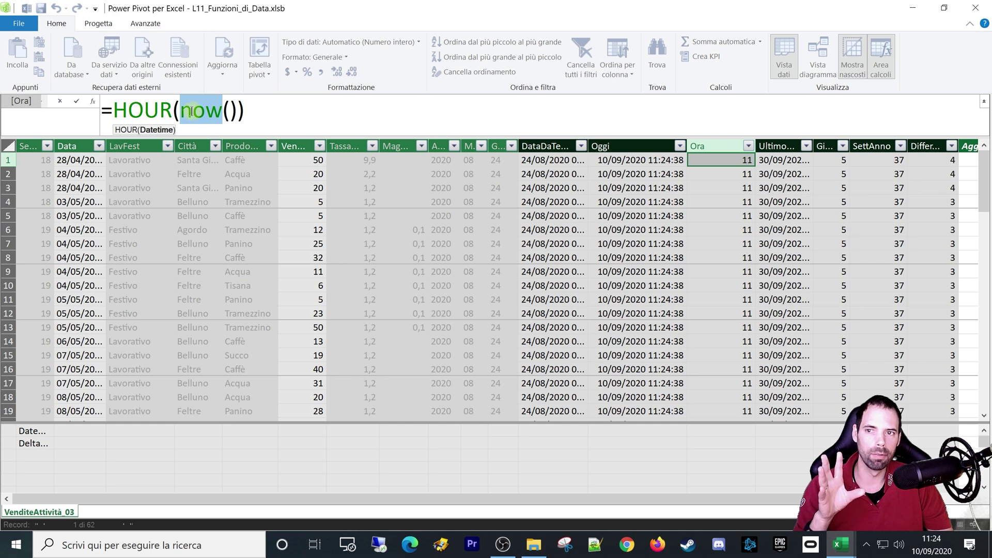
click(179, 114)
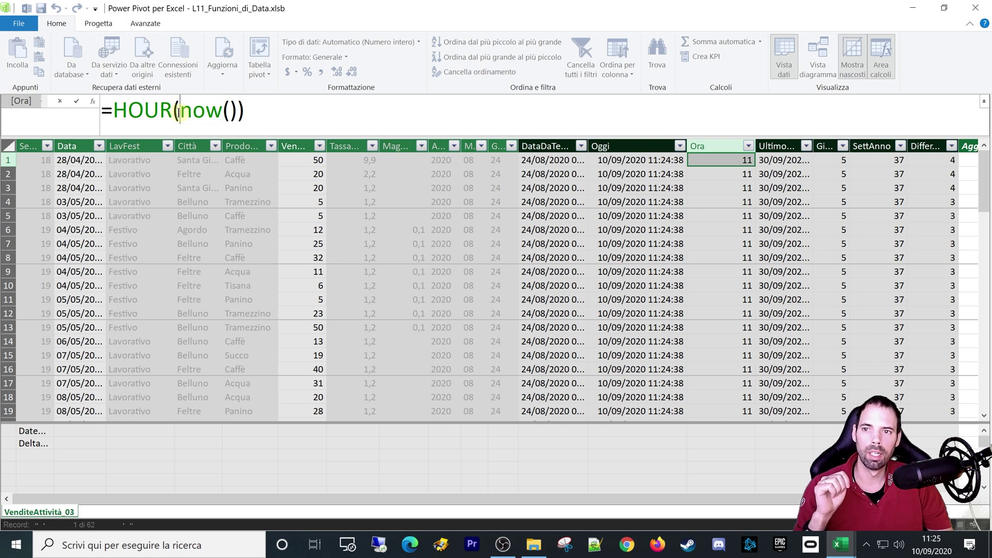
drag(179, 113, 233, 114)
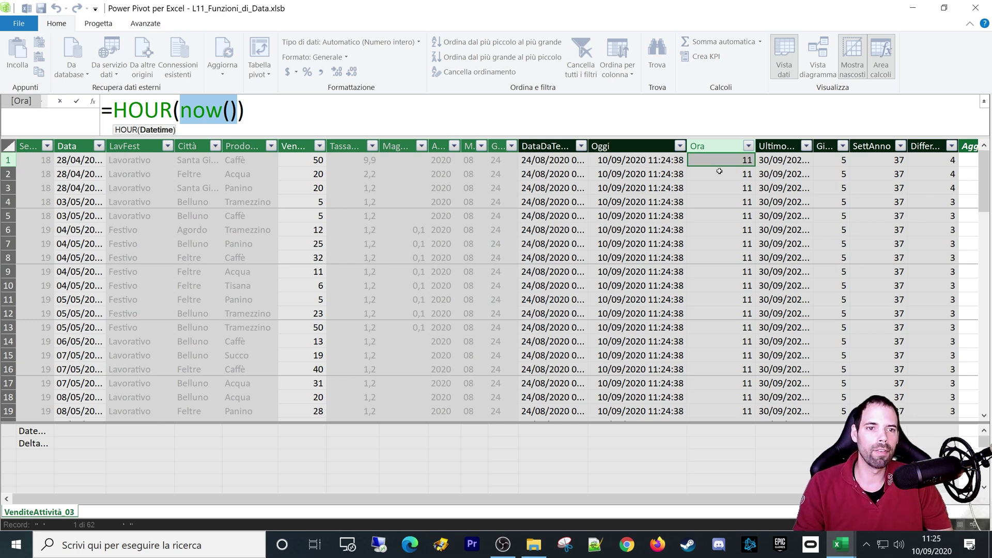
click(704, 192)
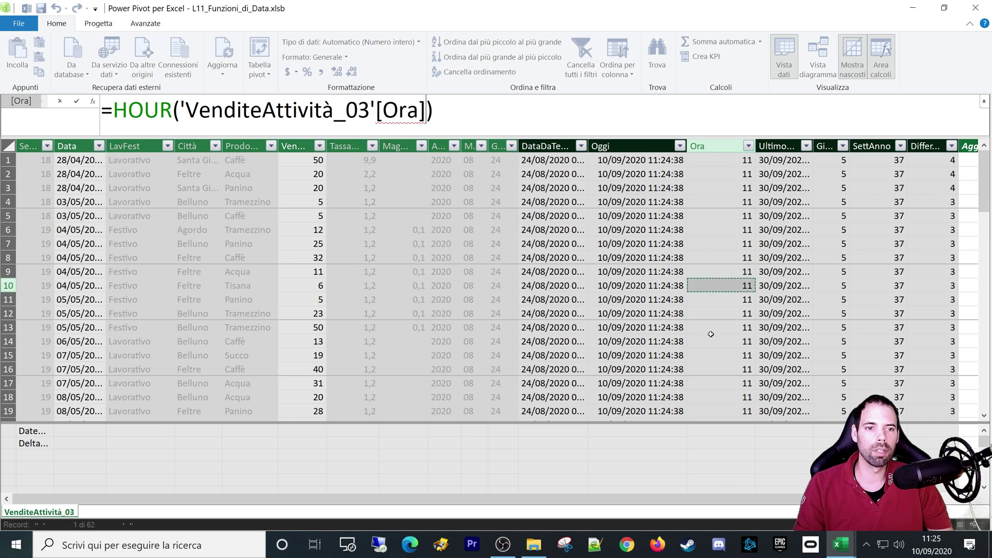
Step: Cancel the Ora edit, keeping HOUR(now()), widen UltimoGiornoMese to full dates and narrow Ora
click(788, 160)
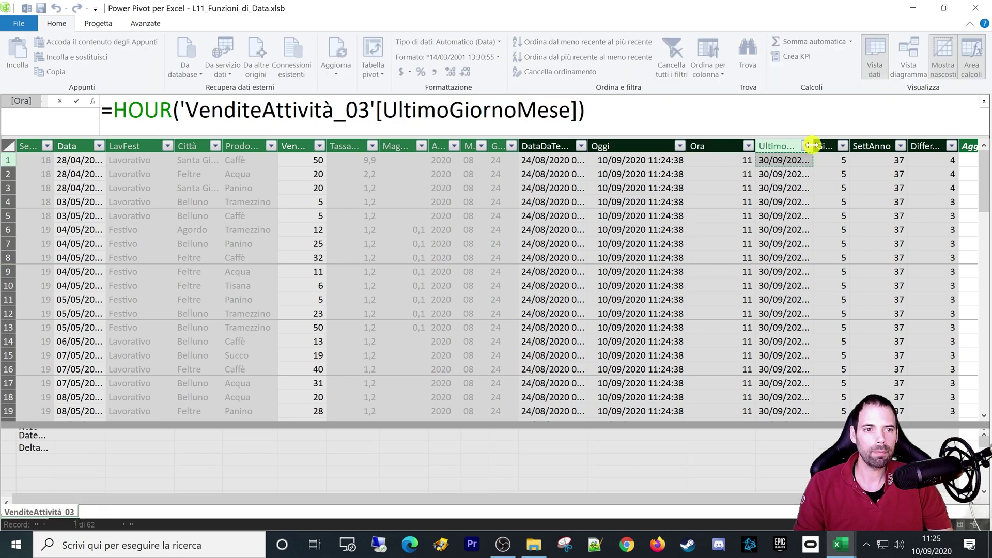
key(Escape)
drag(812, 145, 836, 146)
click(758, 159)
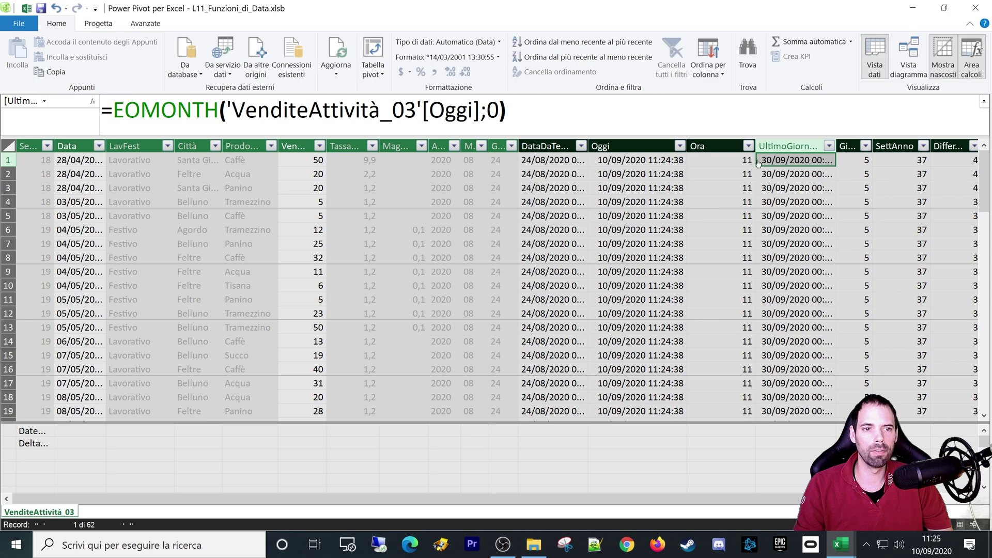
drag(754, 150, 719, 150)
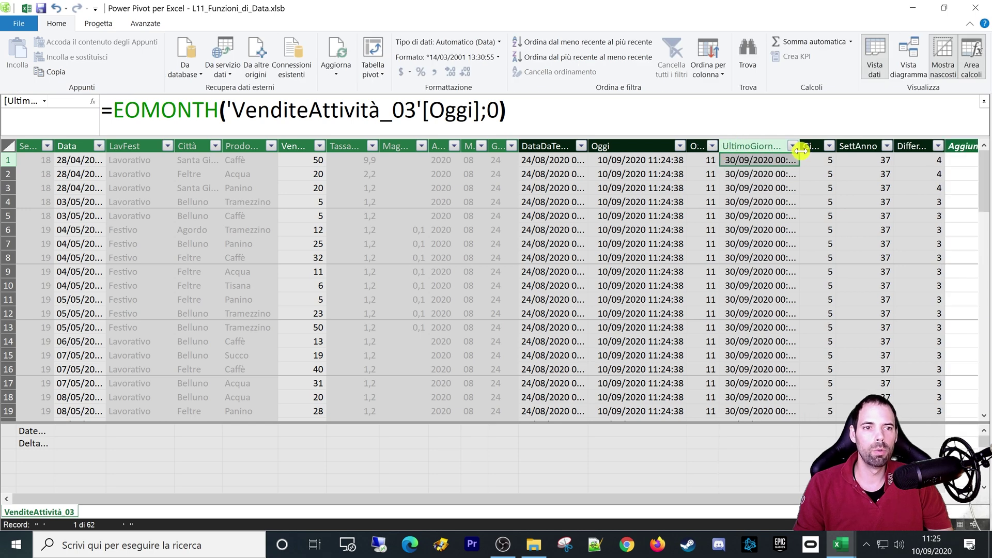
drag(837, 147, 826, 158)
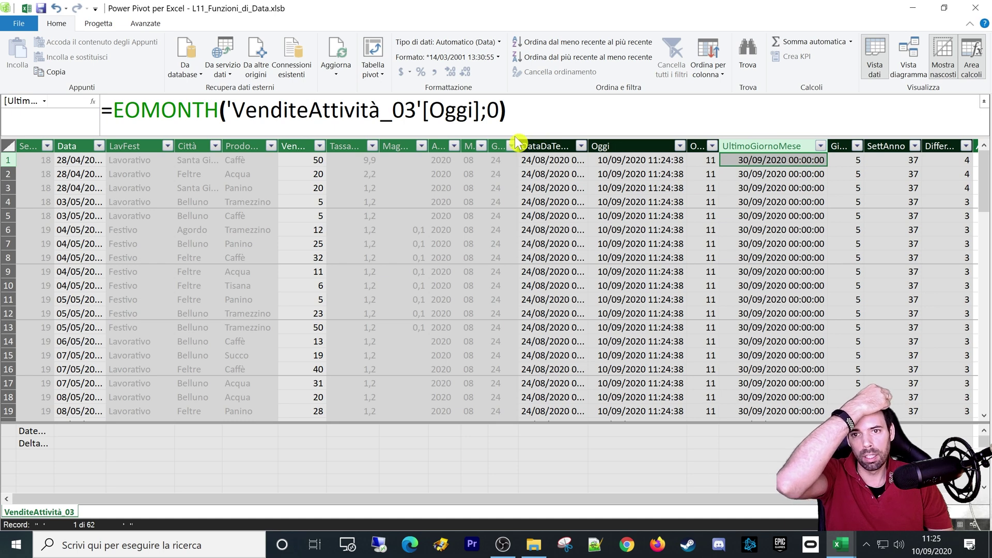
click(630, 160)
drag(613, 501, 698, 501)
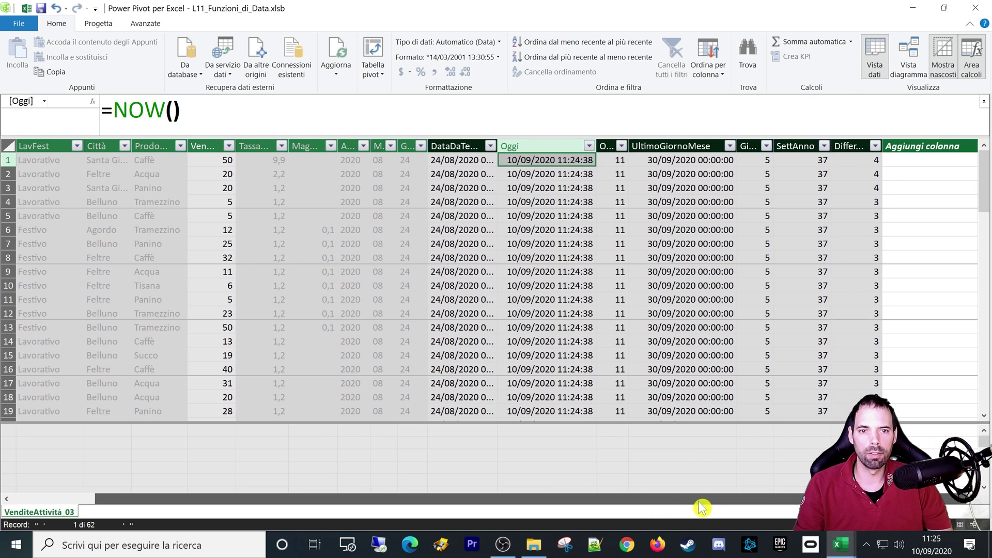
click(687, 160)
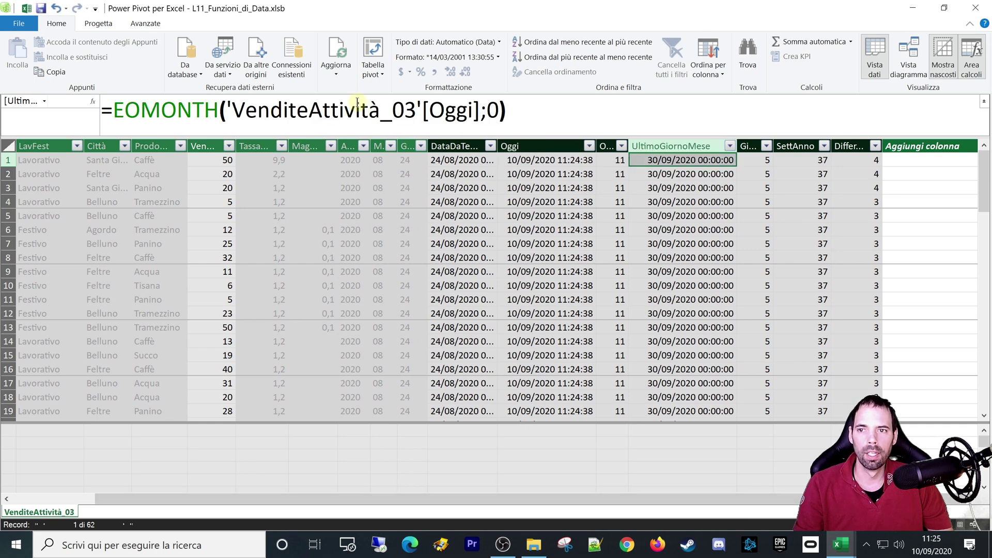
Step: Clear the UltimoGiornoMese formula and type =eo to bring up the EOMONTH description
drag(119, 111, 222, 111)
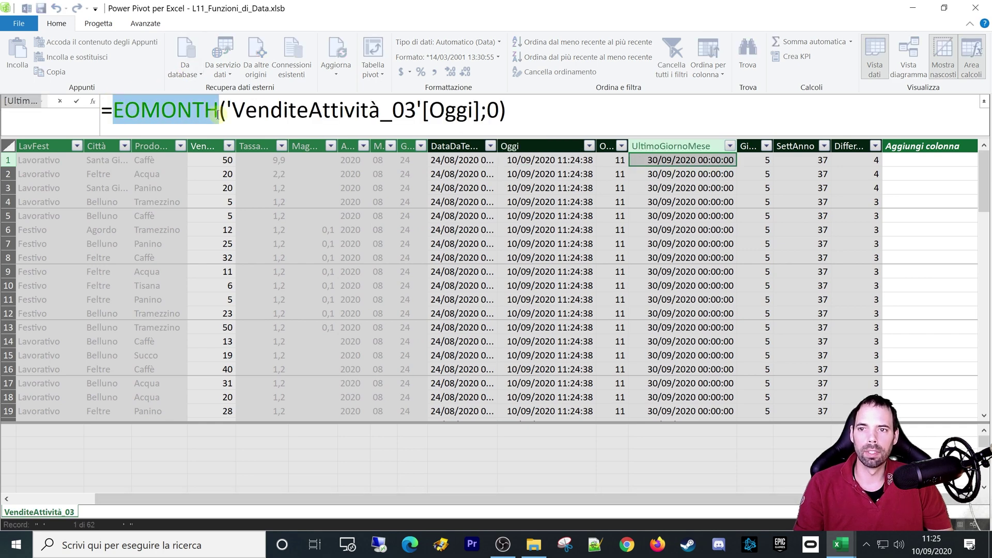
click(226, 111)
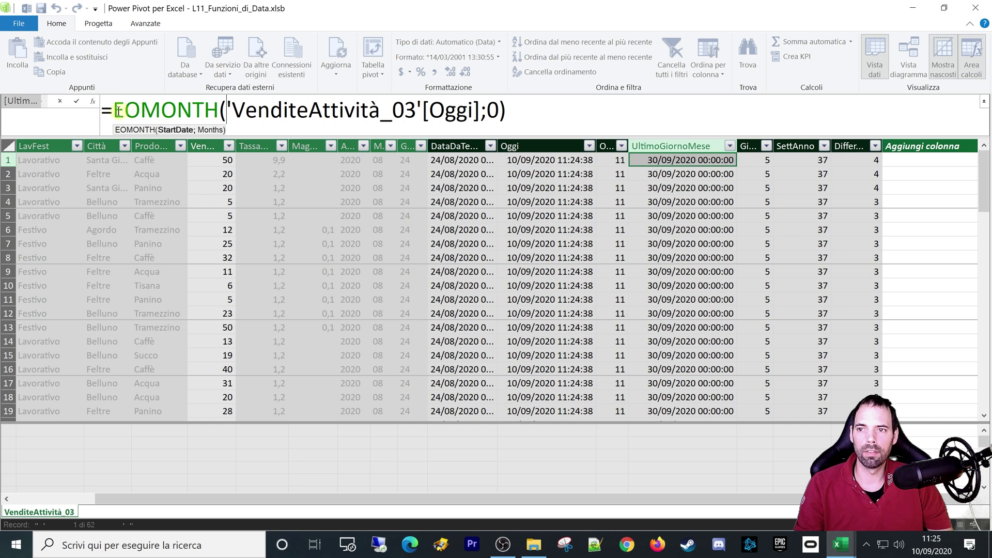
key(ctrl+a)
key(BackSpace)
text(=eo)
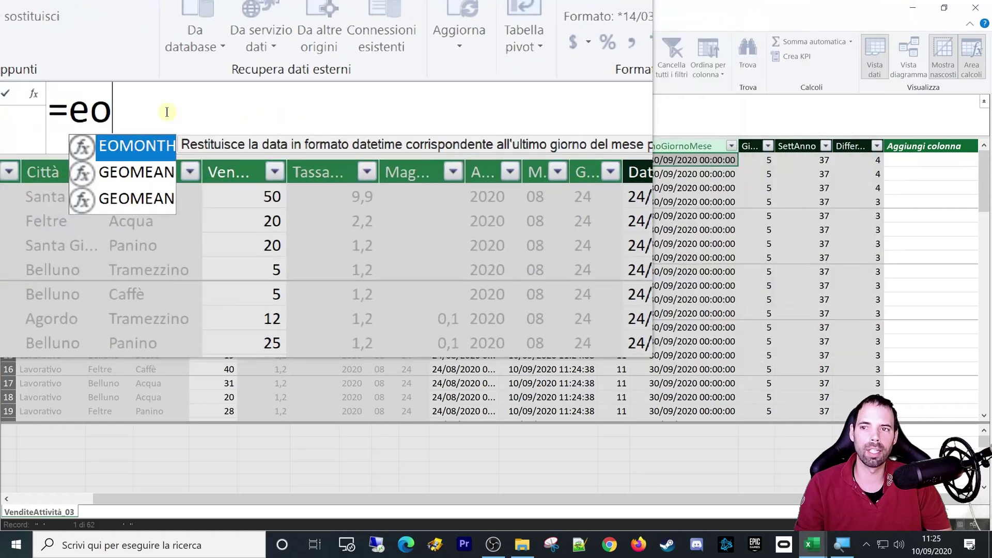
Step: Discard the =eo entry, restoring =EOMONTH('VenditeAttività_03'[Oggi];0), and reopen it for editing
click(119, 111)
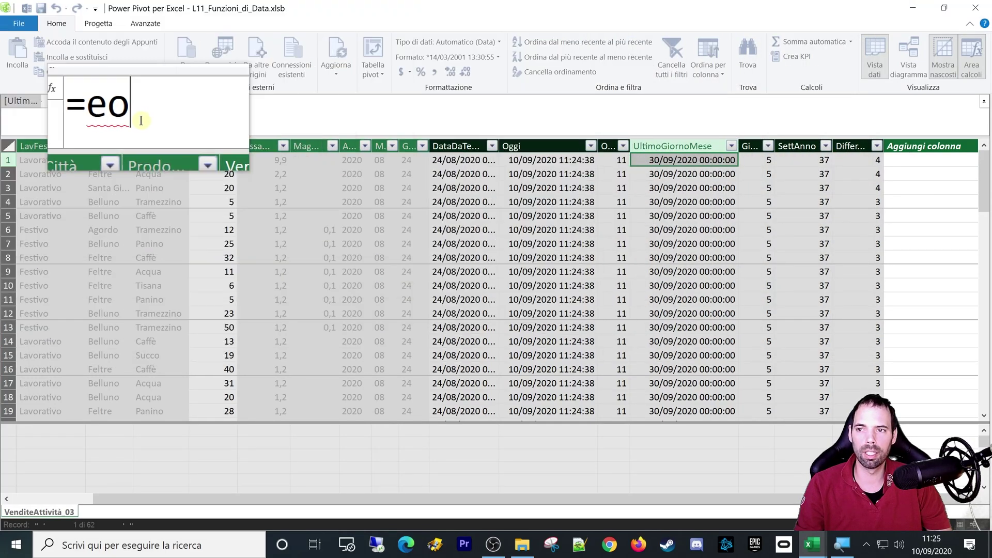
key(Escape)
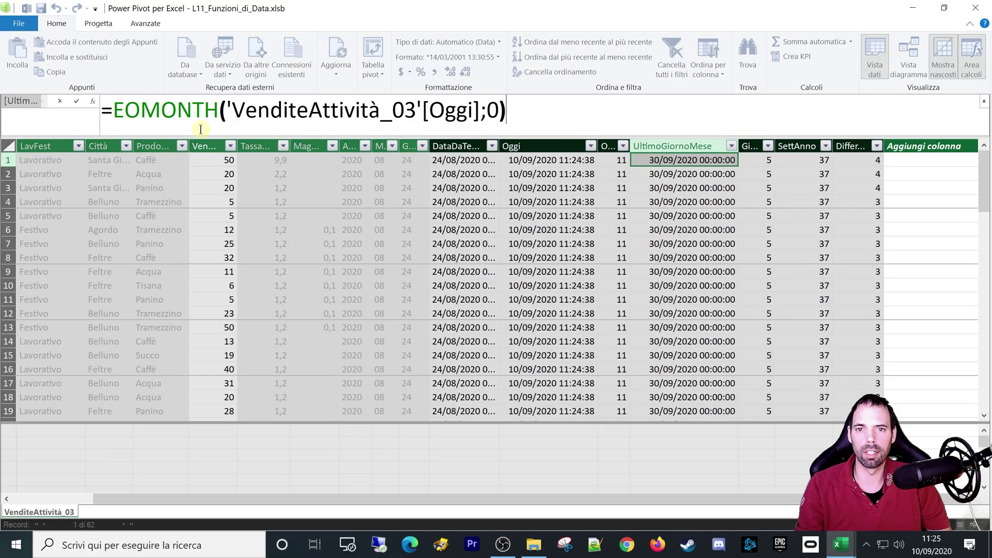
click(225, 117)
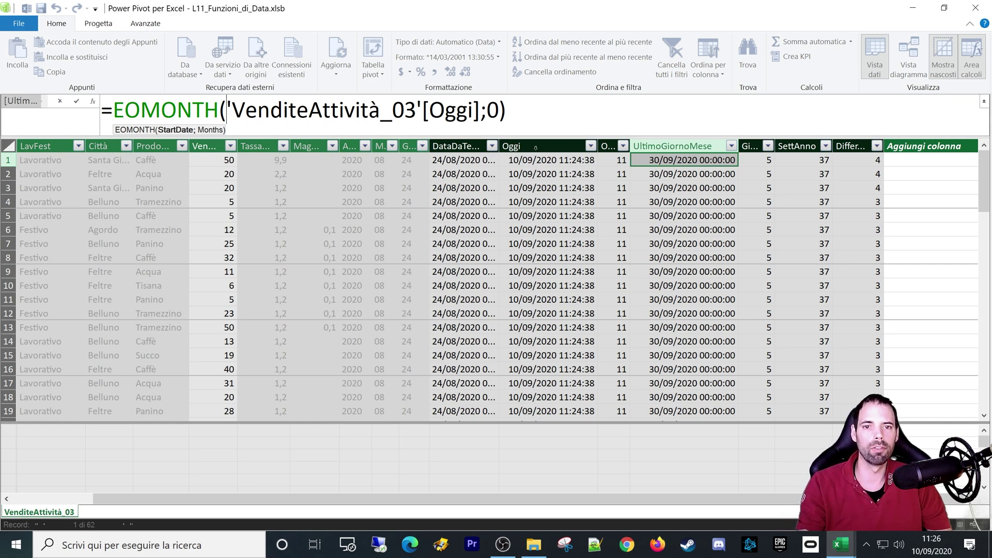
Step: Change the EOMONTH months argument in UltimoGiornoMese from 0 to 1
click(535, 150)
click(687, 160)
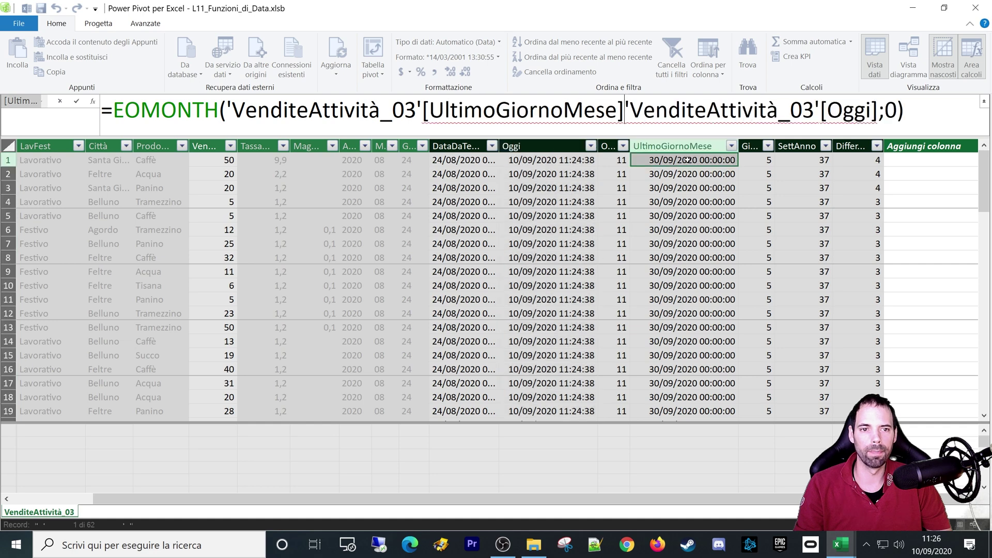
key(Escape)
click(484, 112)
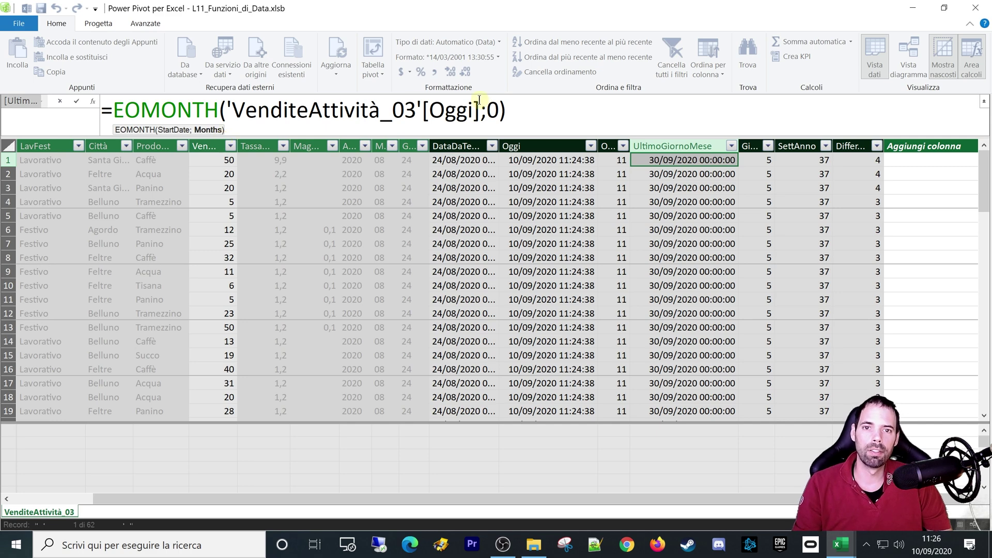
double_click(493, 111)
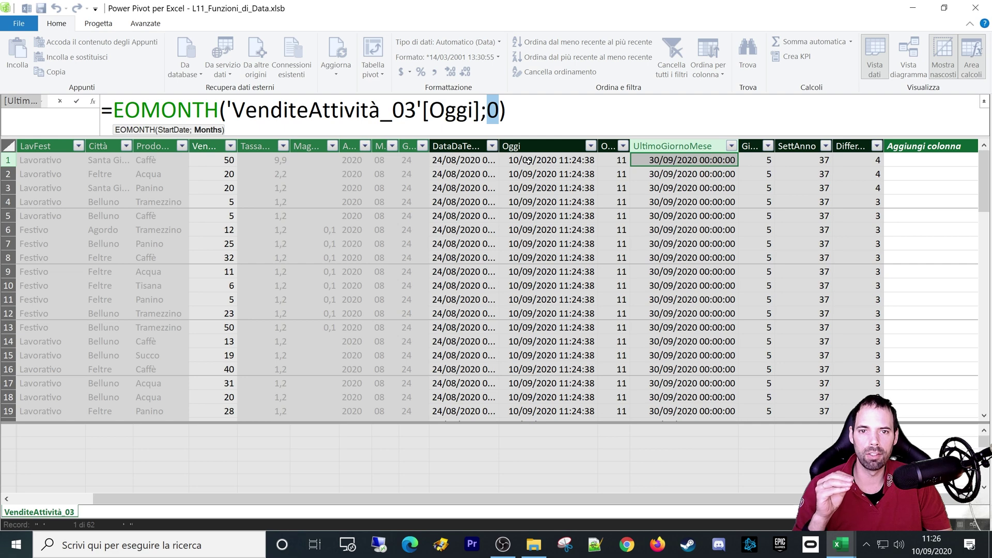
text(1)
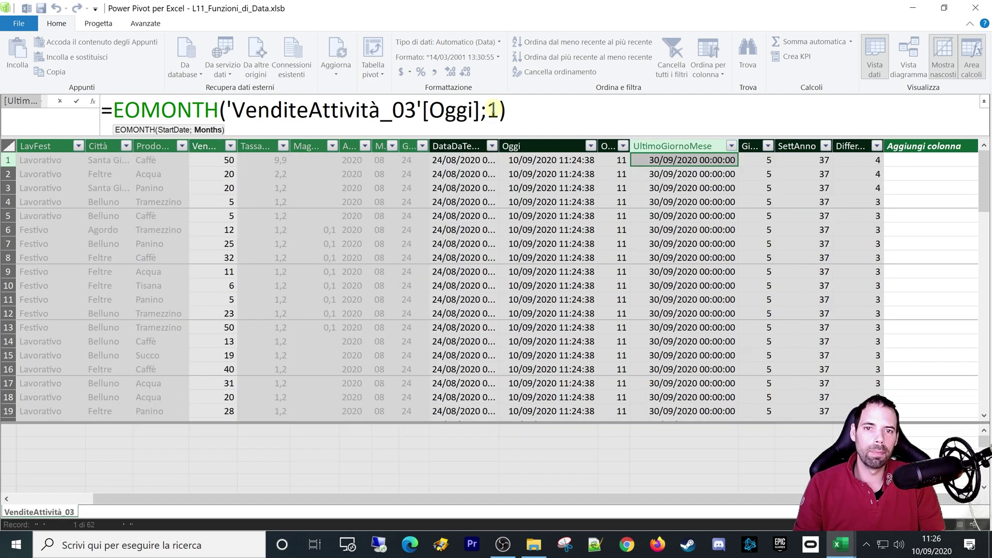
key(Return)
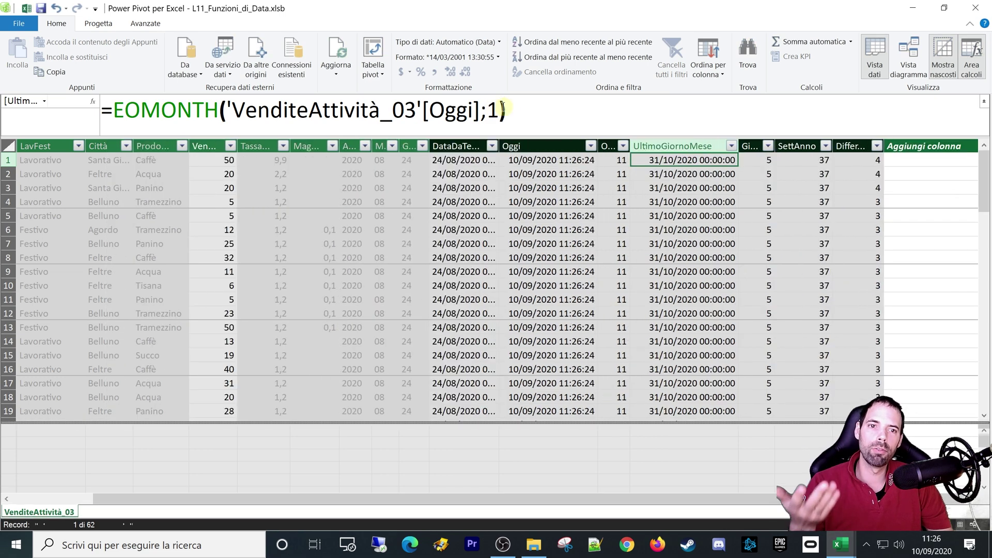
Step: Change the months argument to 5 so the column shows 28/02/2021
click(654, 159)
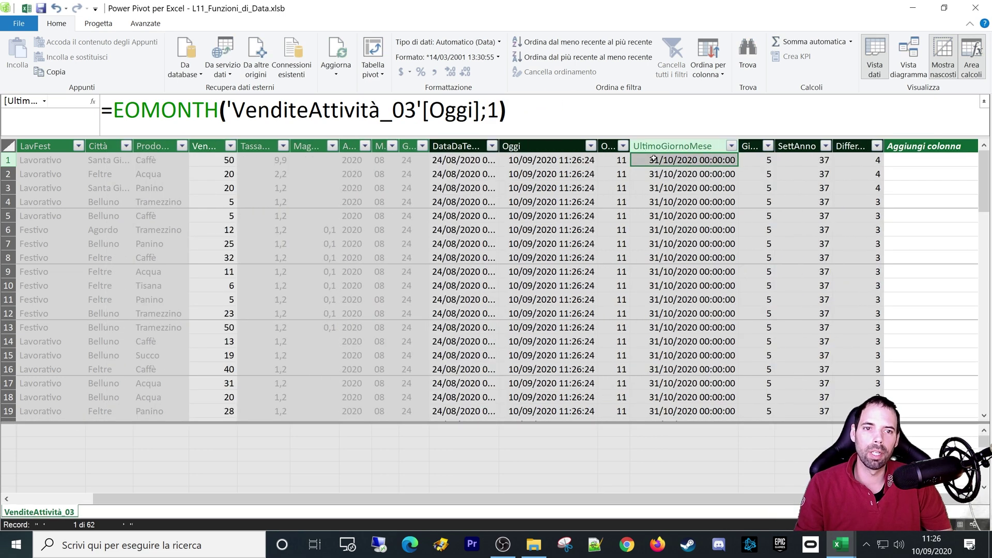
click(498, 108)
text(5)
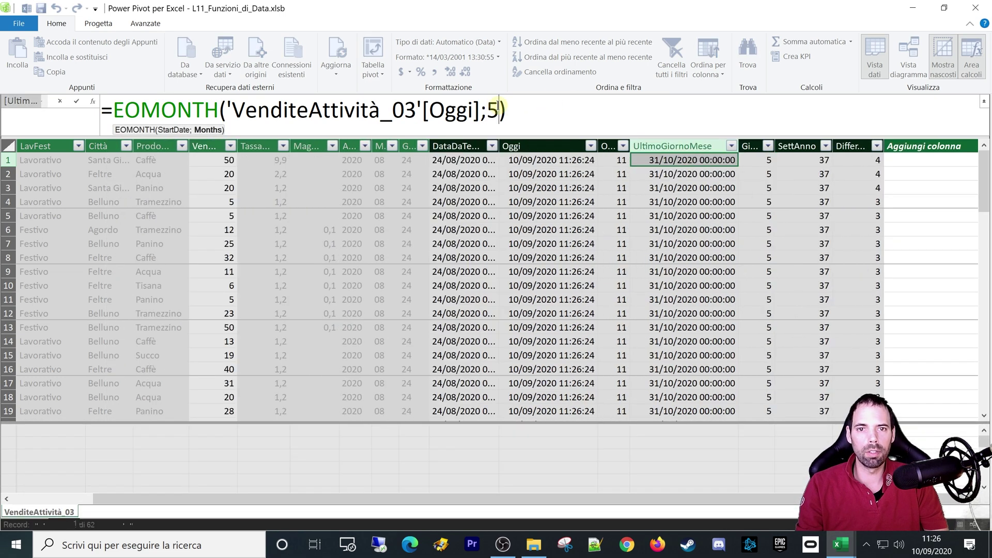
key(Return)
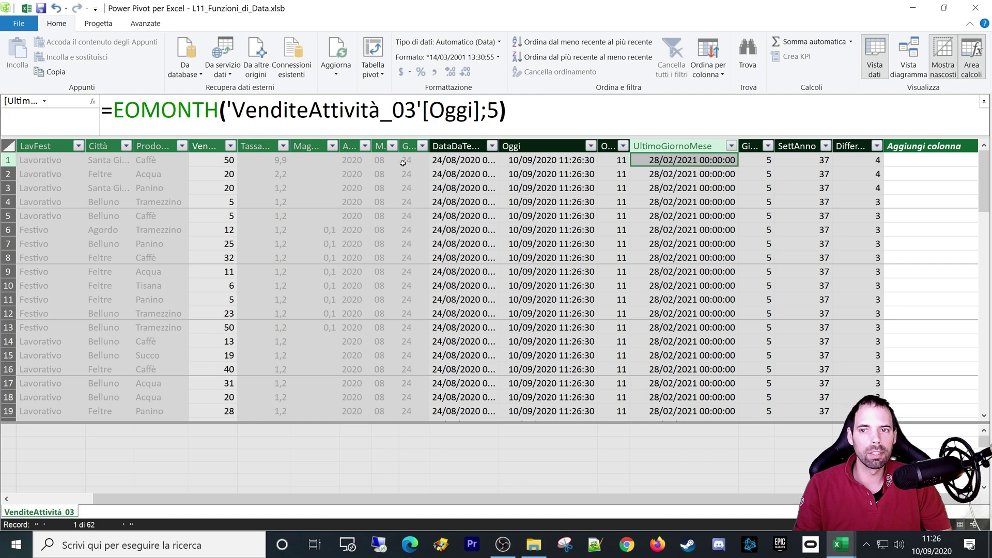
Step: Widen the GiorSett column and review its =WEEKDAY(Oggi) formula without changing it
click(765, 154)
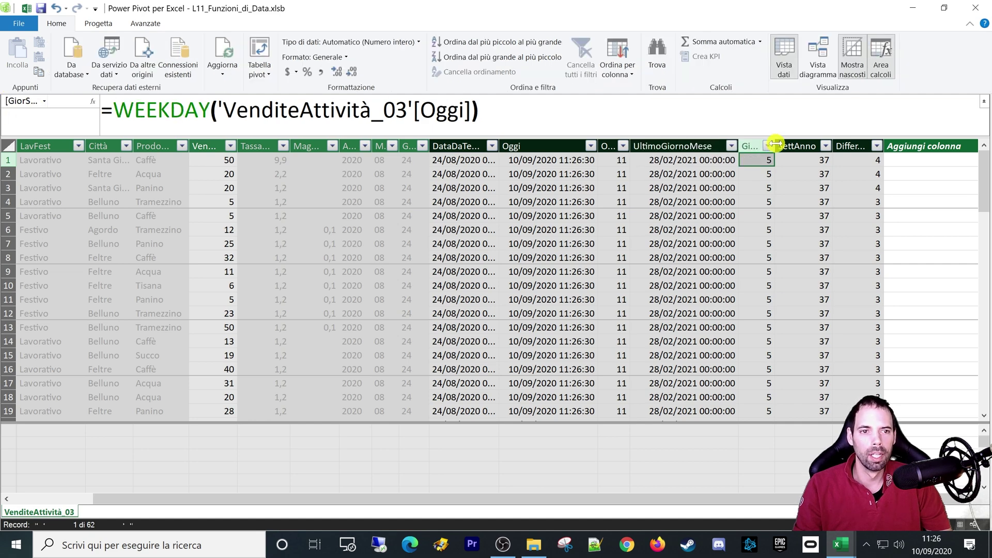
drag(775, 143, 823, 144)
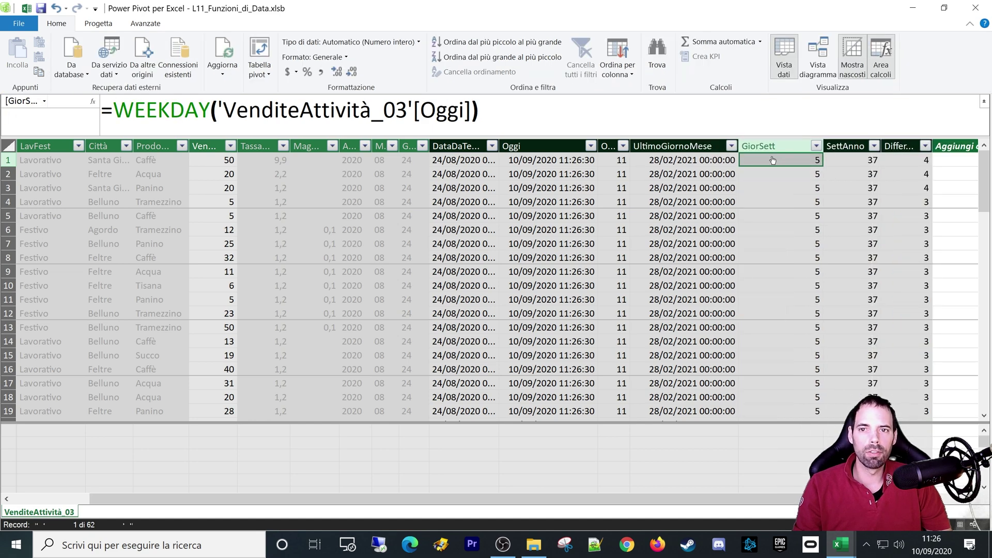
click(217, 111)
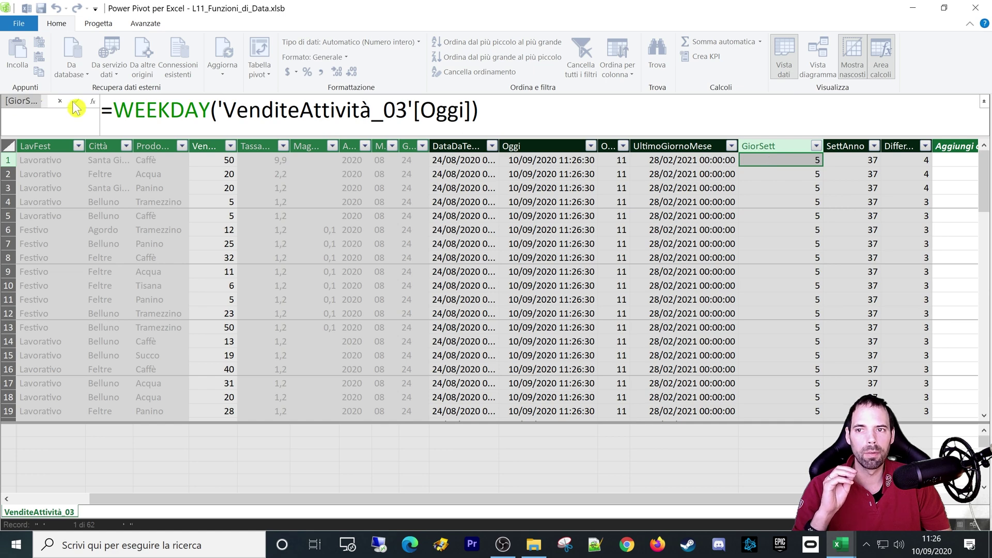
double_click(164, 110)
click(214, 108)
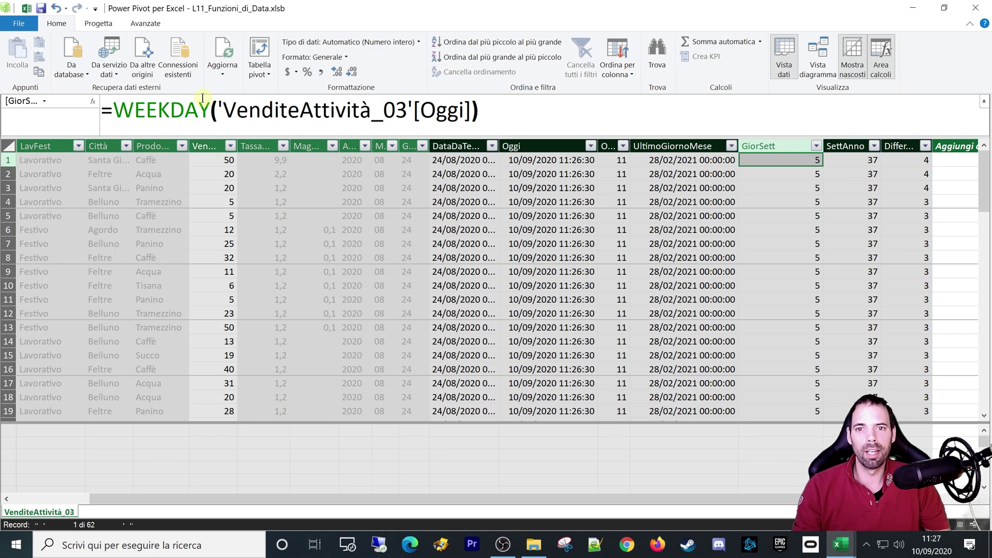
Step: Append -1 to the GiorSett WEEKDAY formula so every row shows 4
click(521, 108)
text(-)
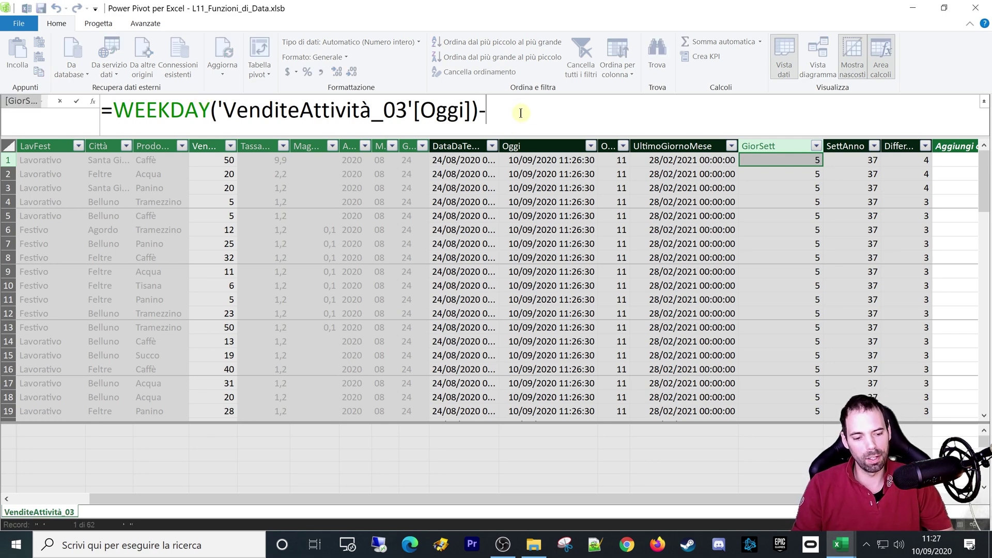
text(1)
key(Return)
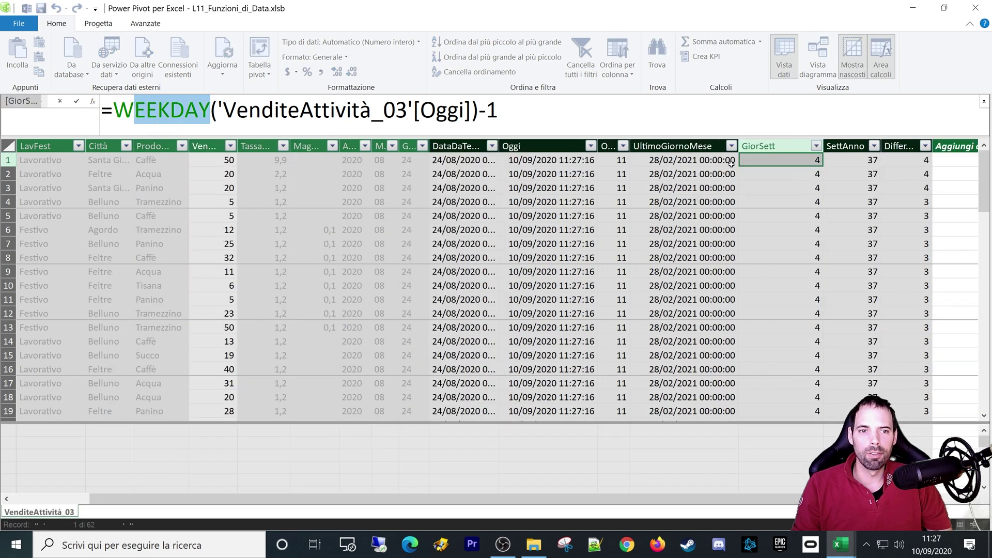
click(469, 109)
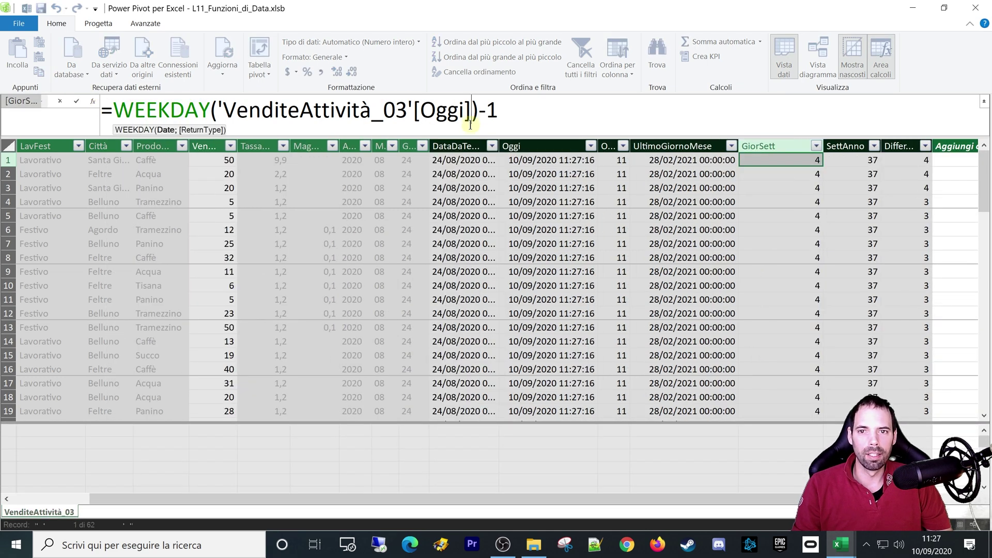
Step: Replace GiorSett's -1 with WEEKDAY return type 2 (Monday=1 through Sunday=7)
click(508, 109)
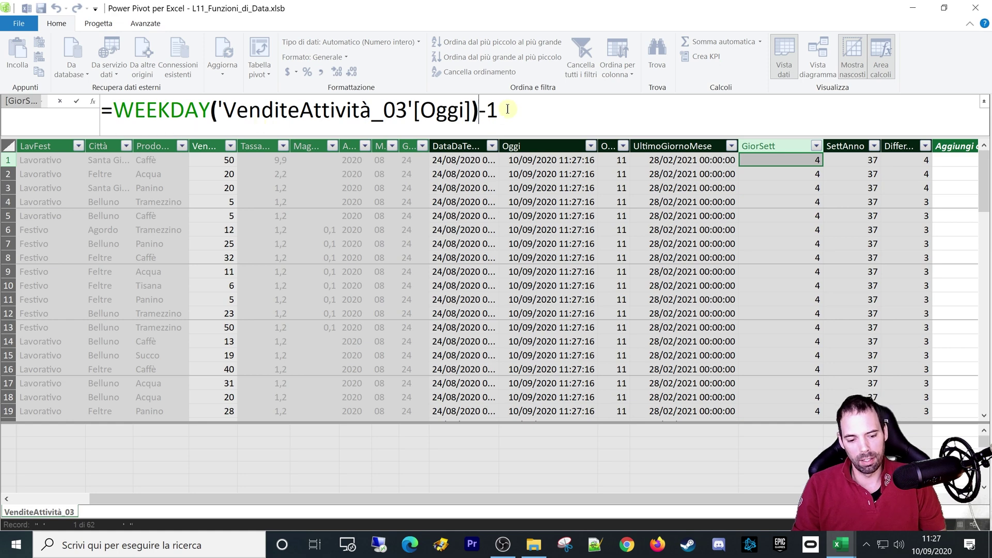
key(BackSpace)
key(BackSpace)
text(;)
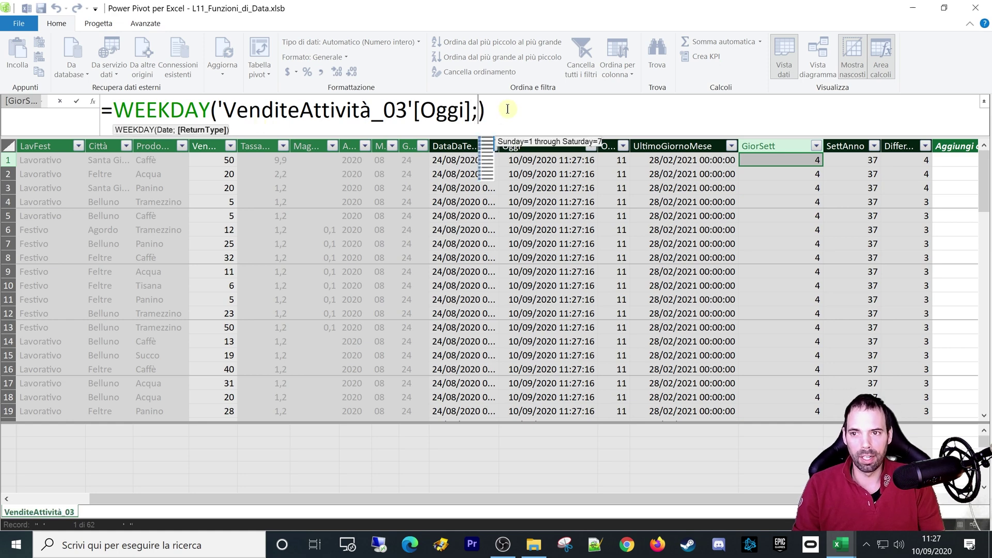
text(1)
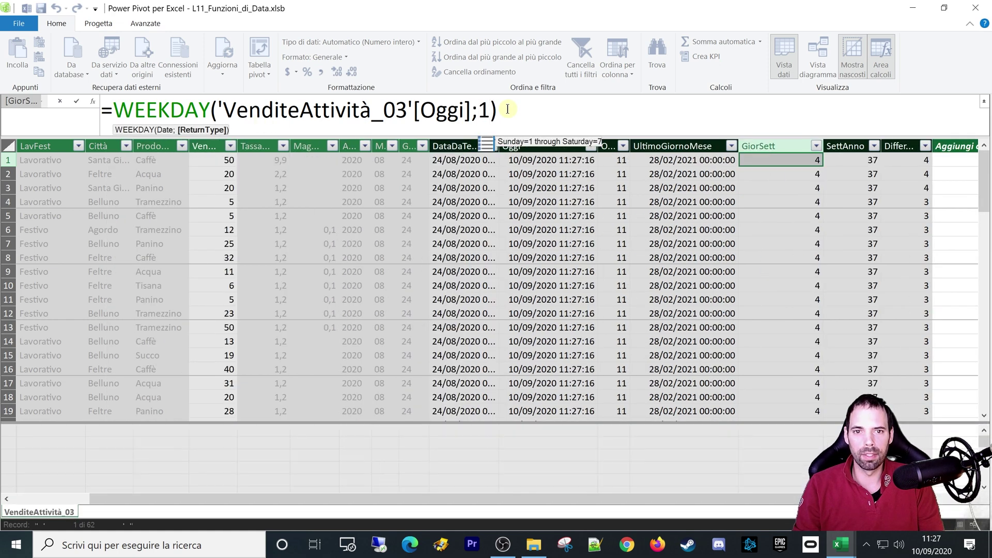
key(BackSpace)
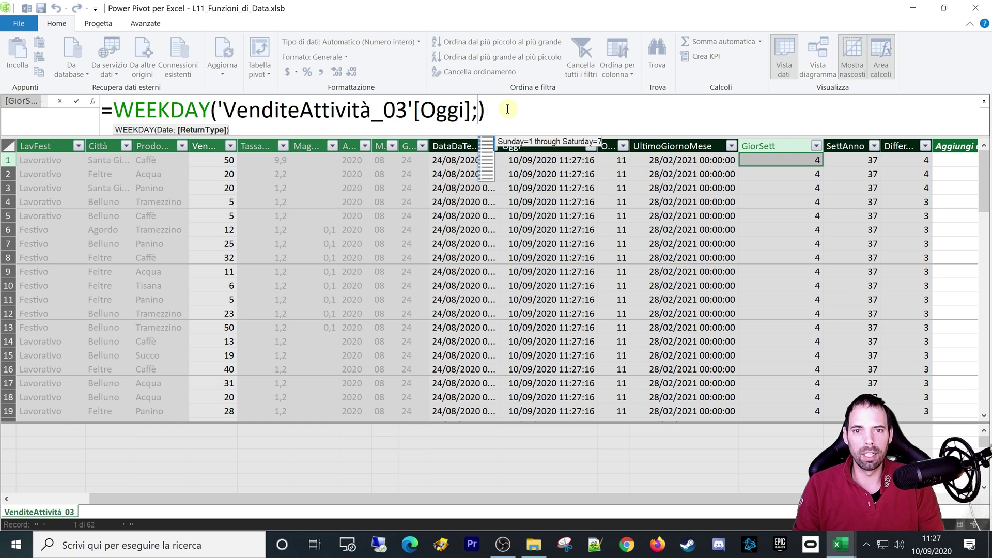
key(Up)
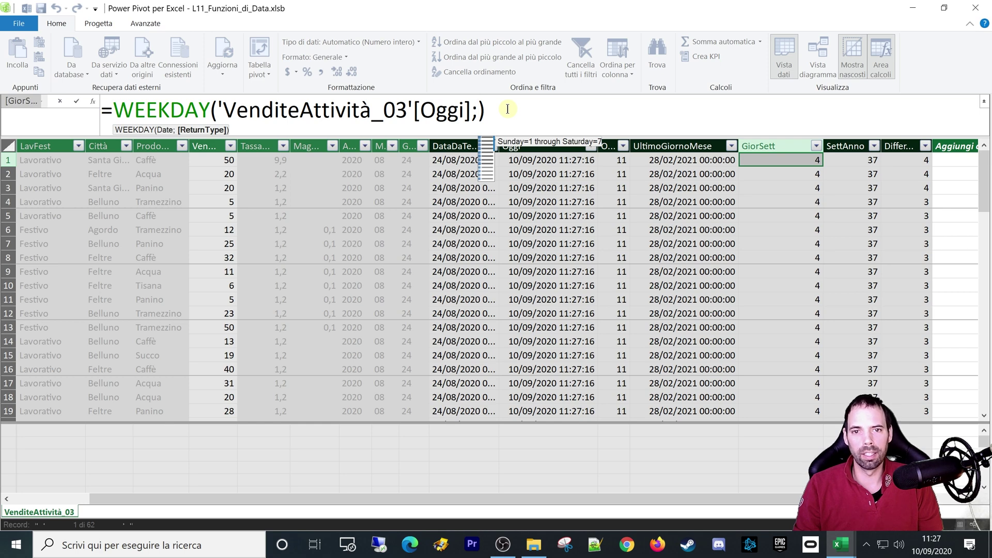
key(Down)
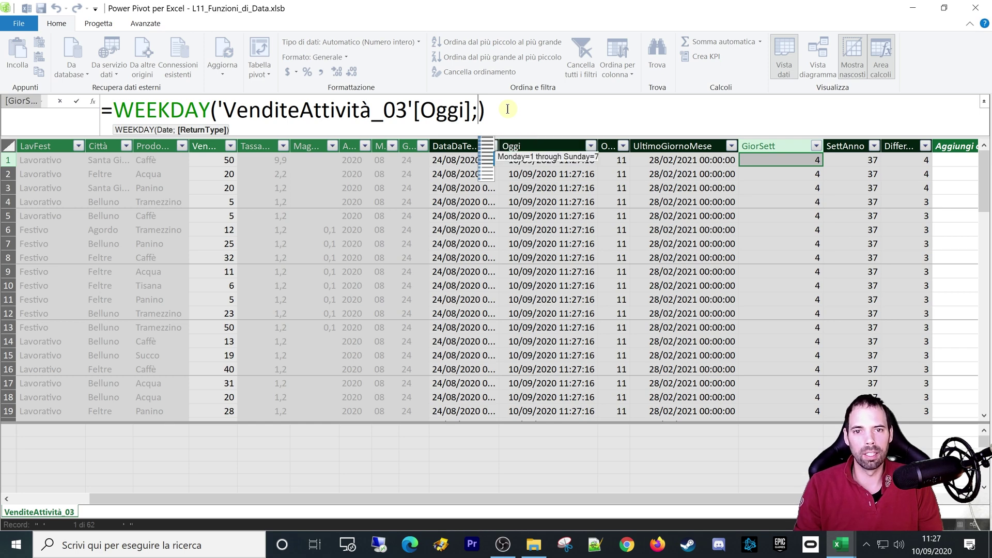
key(Tab)
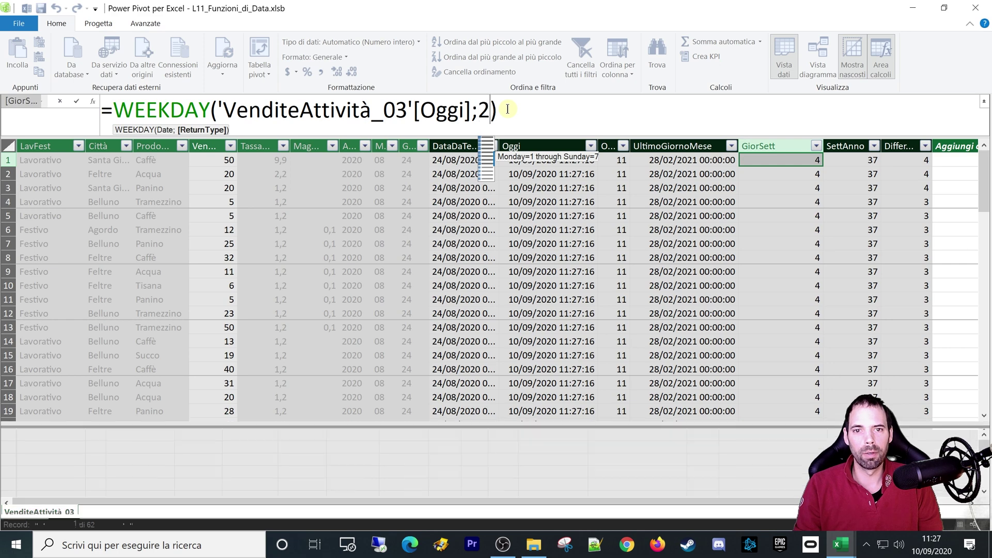
key(Return)
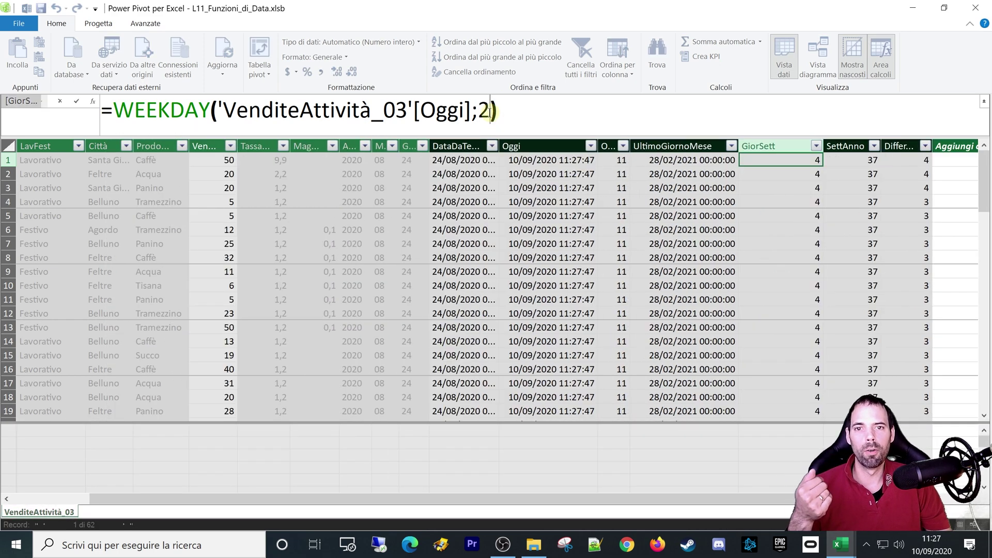
Step: Review the WEEKDAY return-type options and re-confirm return type 2 in GiorSett
double_click(481, 113)
click(479, 113)
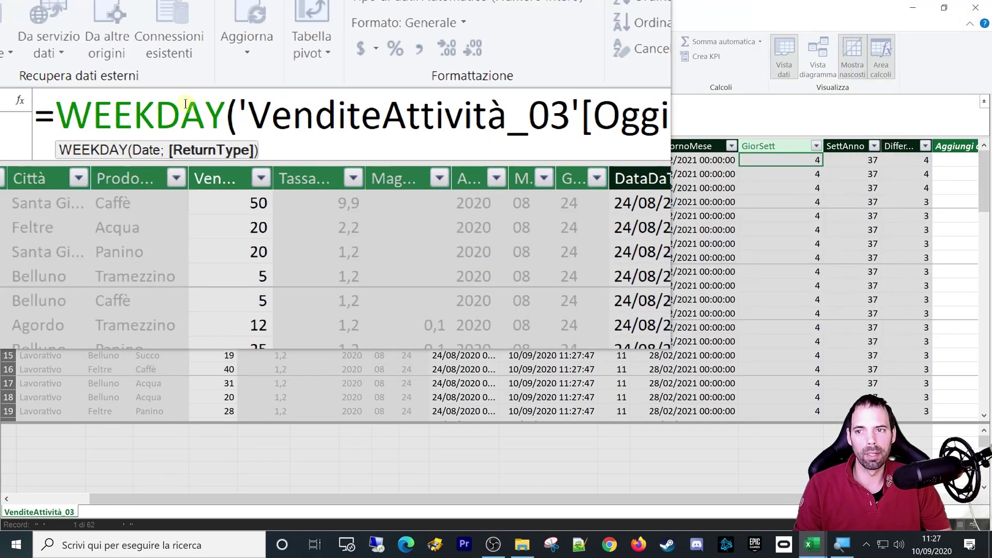
click(787, 163)
drag(476, 112, 491, 114)
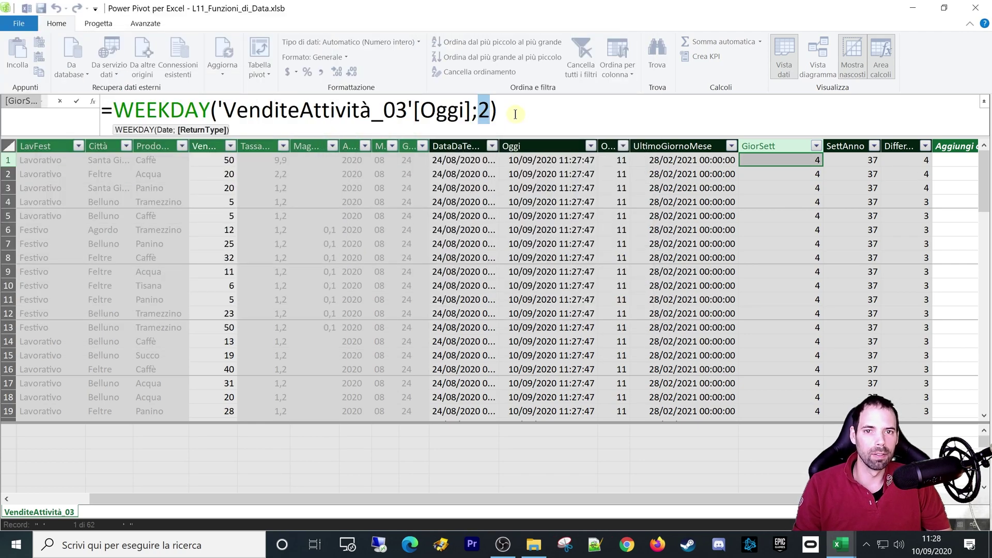
key(BackSpace)
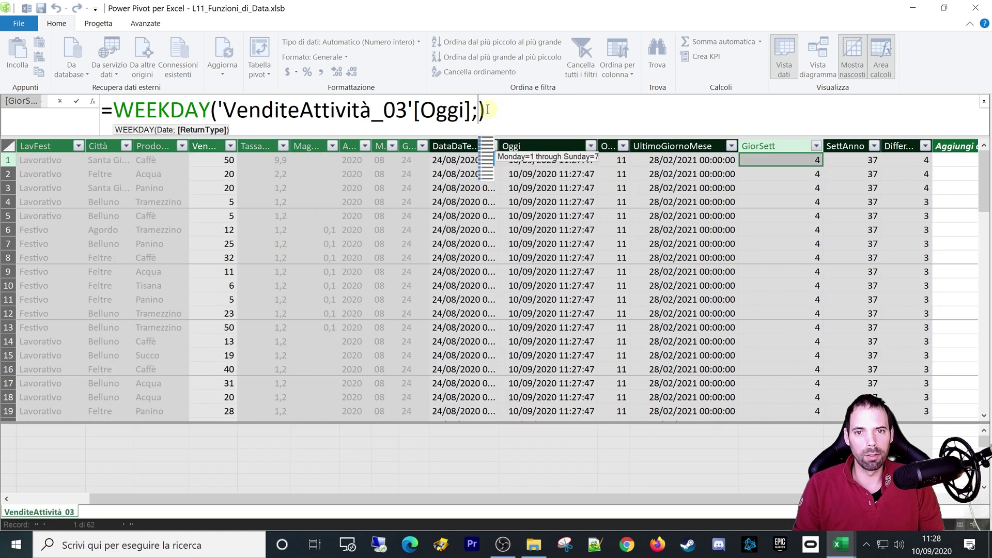
key(Down)
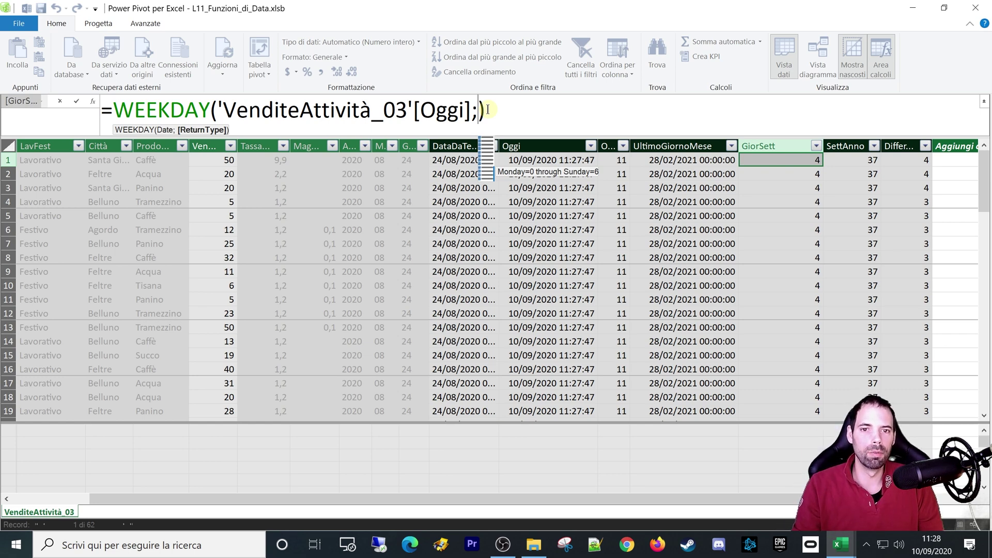
key(Up)
key(Up)
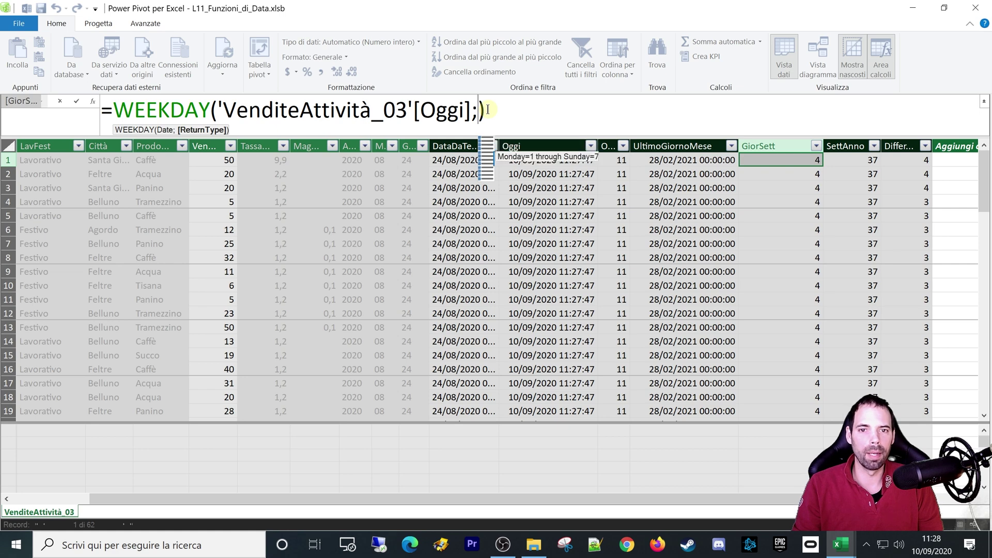
text(2)
key(Return)
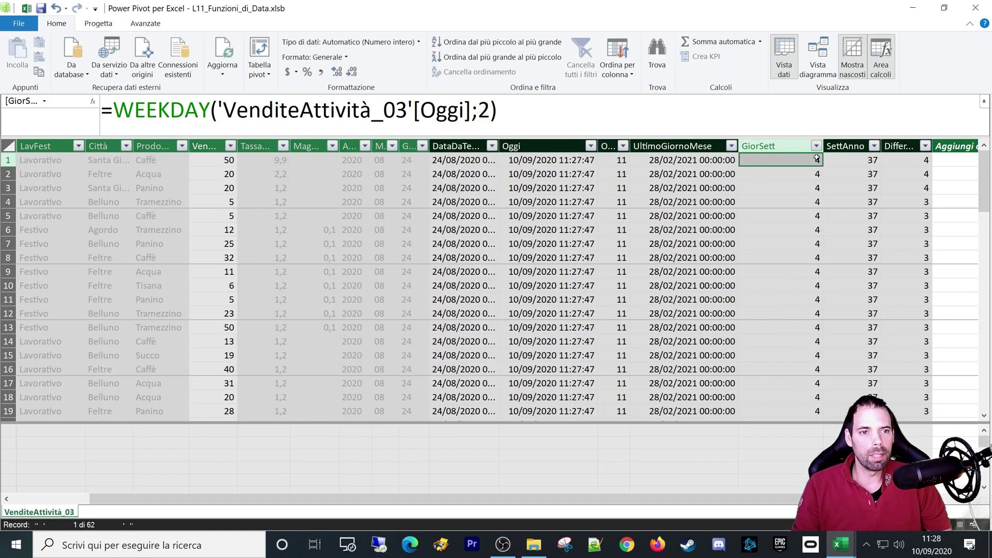
key(Right)
Step: Add return type 2 to SettAnno's WEEKNUM(Oggi) so weeks start Monday, giving 37
click(166, 101)
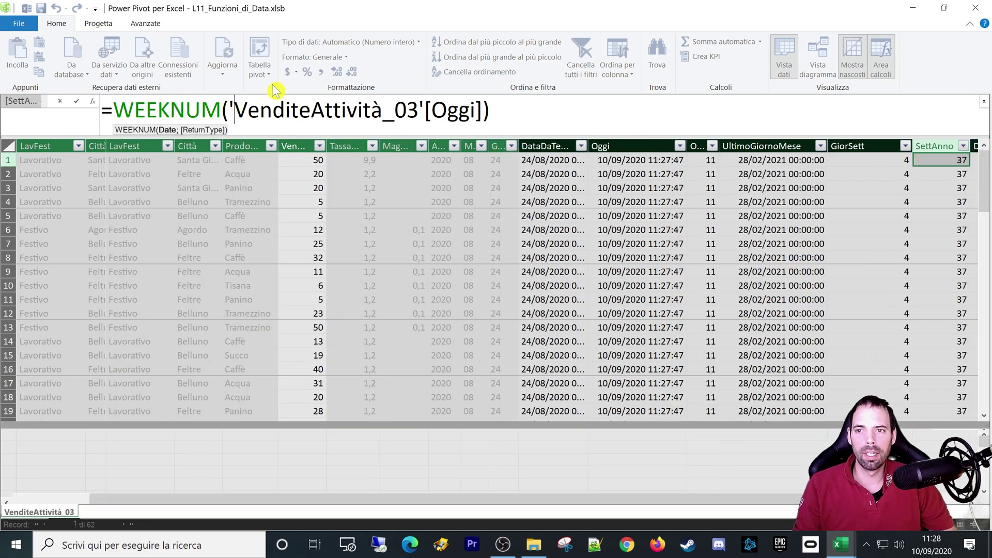
key(Right)
key(Right)
key(Right)
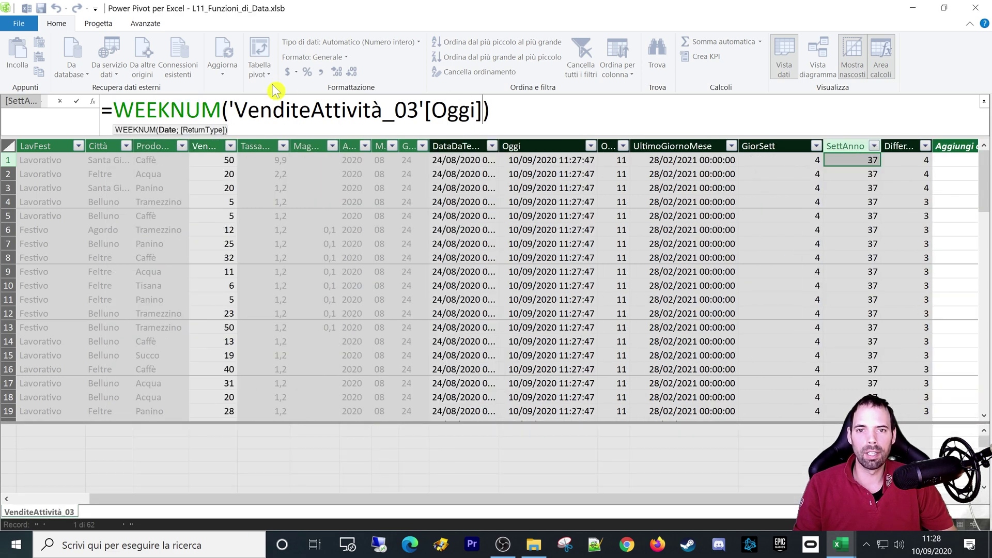
text(;)
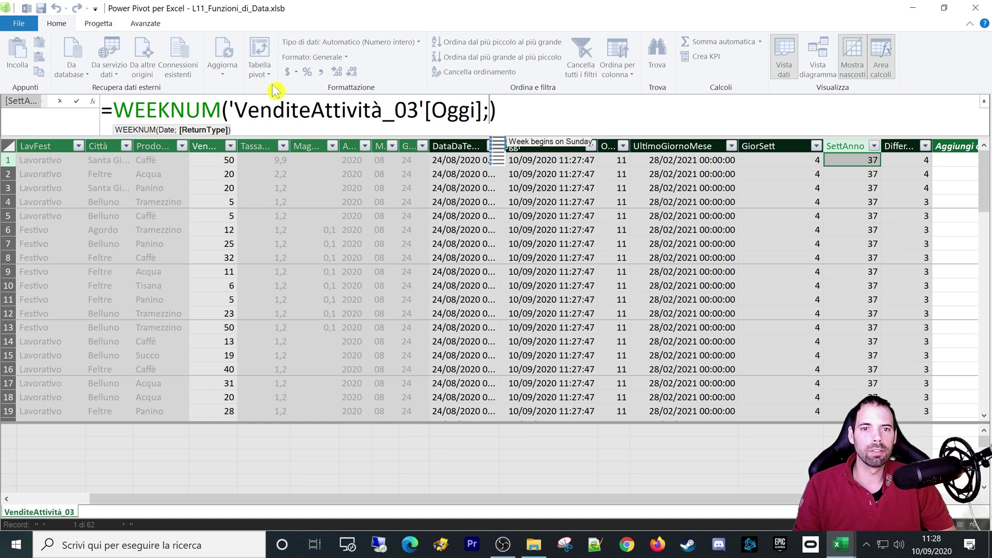
key(Down)
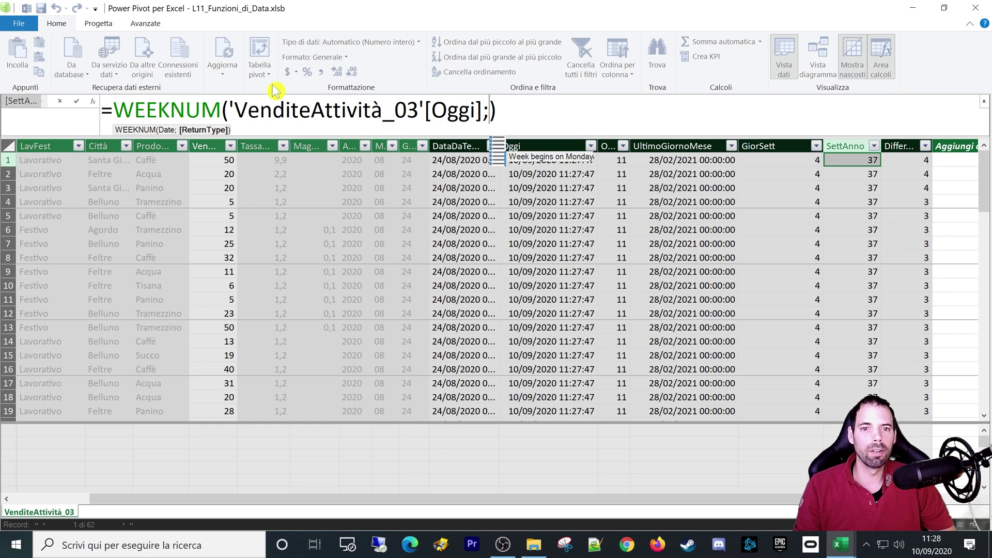
key(Tab)
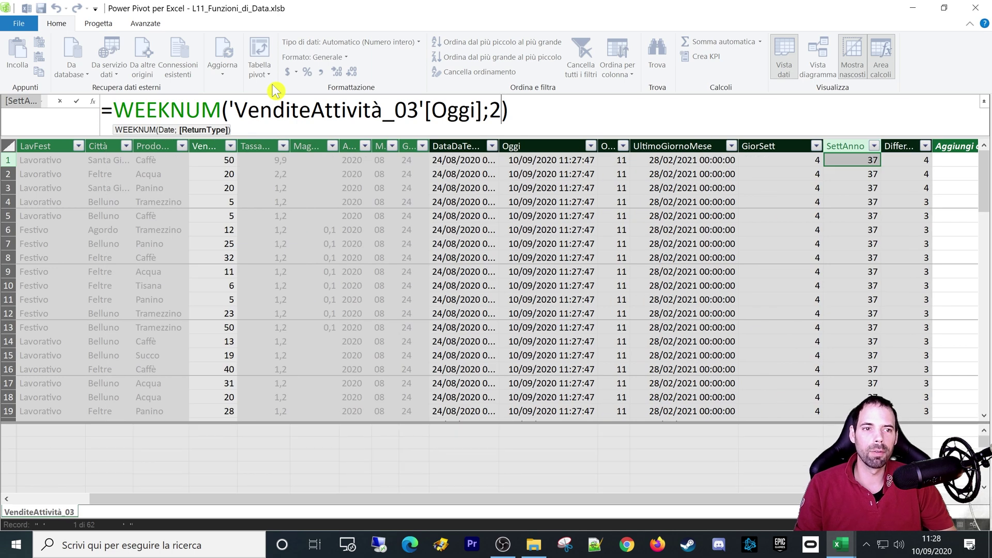
key(Return)
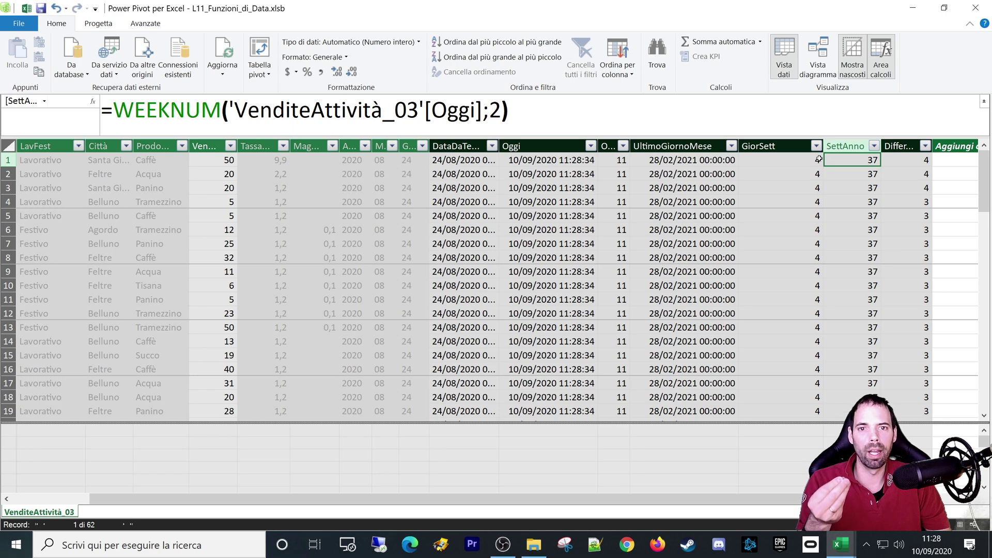
drag(489, 109, 501, 112)
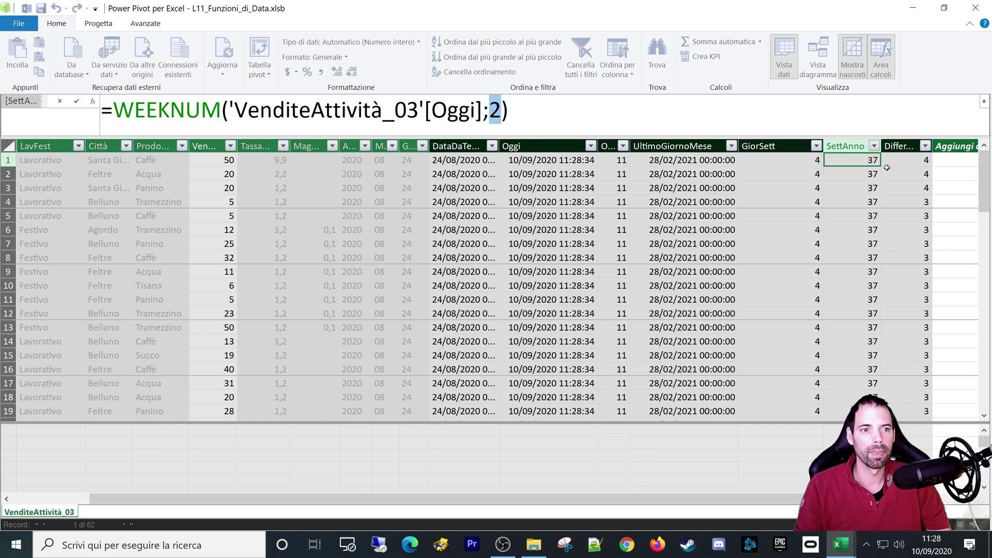
click(845, 176)
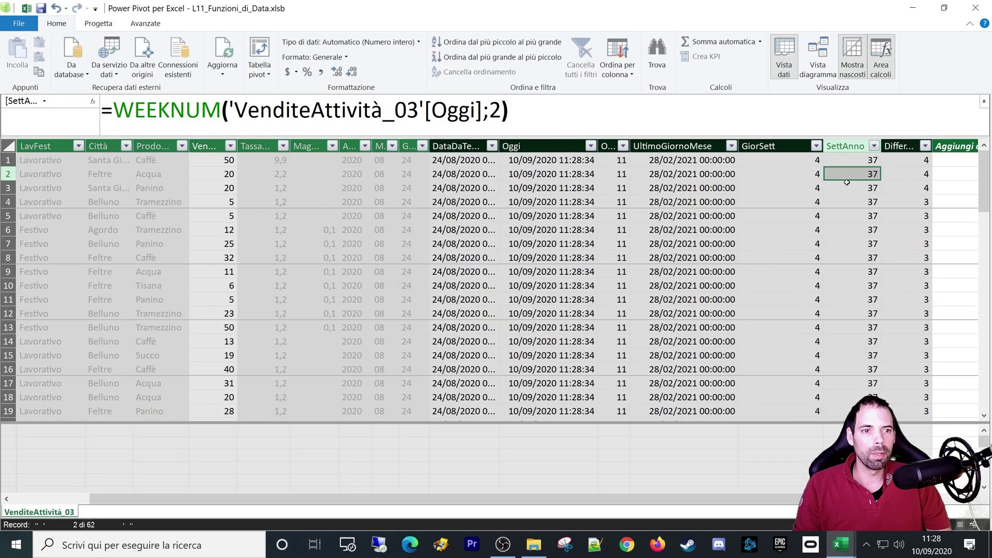
click(903, 161)
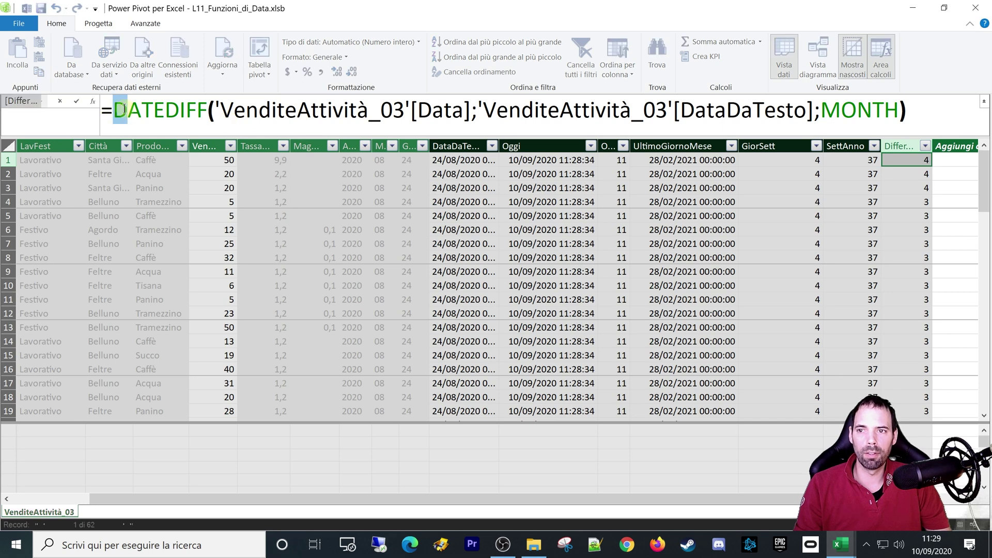
Step: Abandon the accidental DATEDIFF edit, undoing the inserted Data reference
drag(110, 109, 206, 109)
click(215, 110)
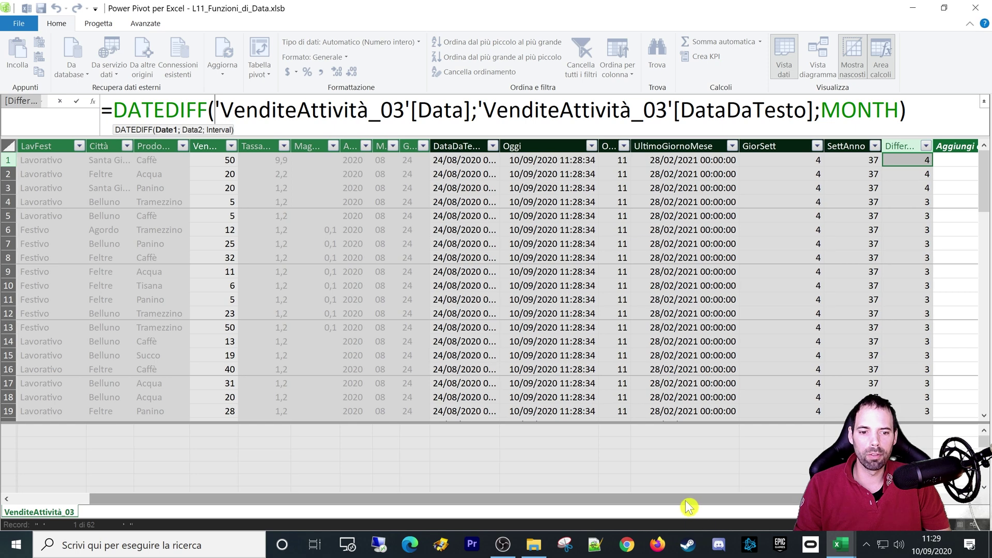
drag(686, 499, 394, 454)
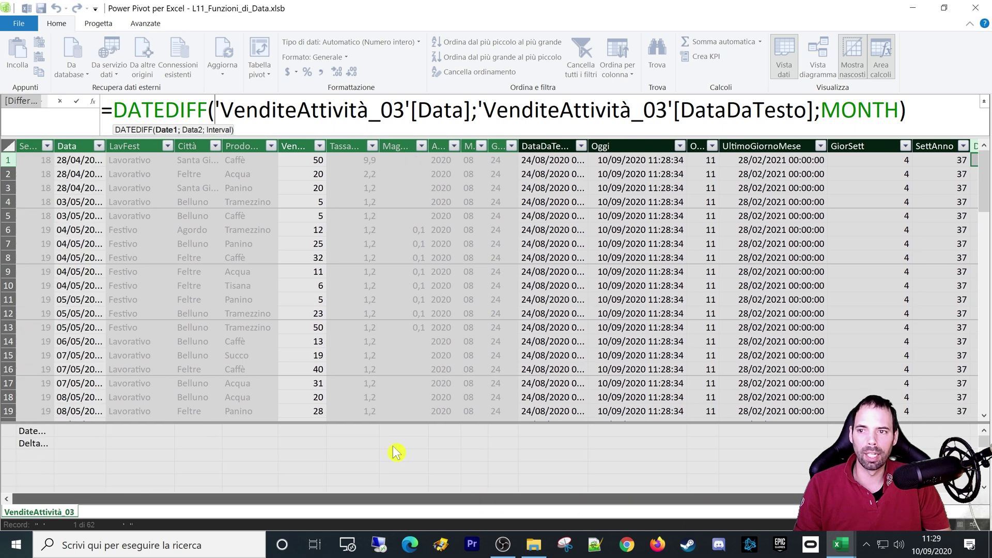
click(67, 147)
key(ctrl+z)
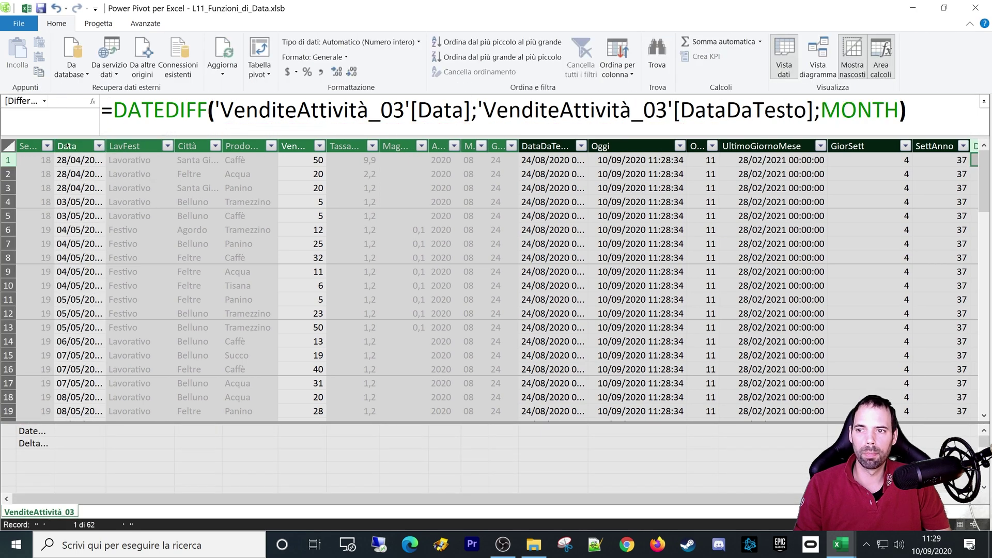
key(Escape)
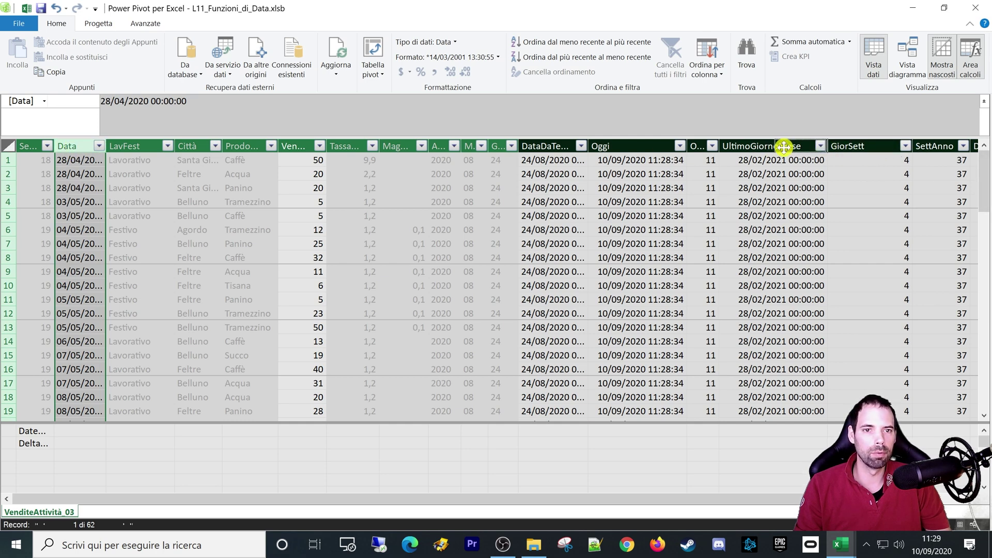
Step: Move the Data column next to Oggi and review DATEDIFF's Data, DataDaTesto and MONTH arguments
drag(784, 147, 690, 147)
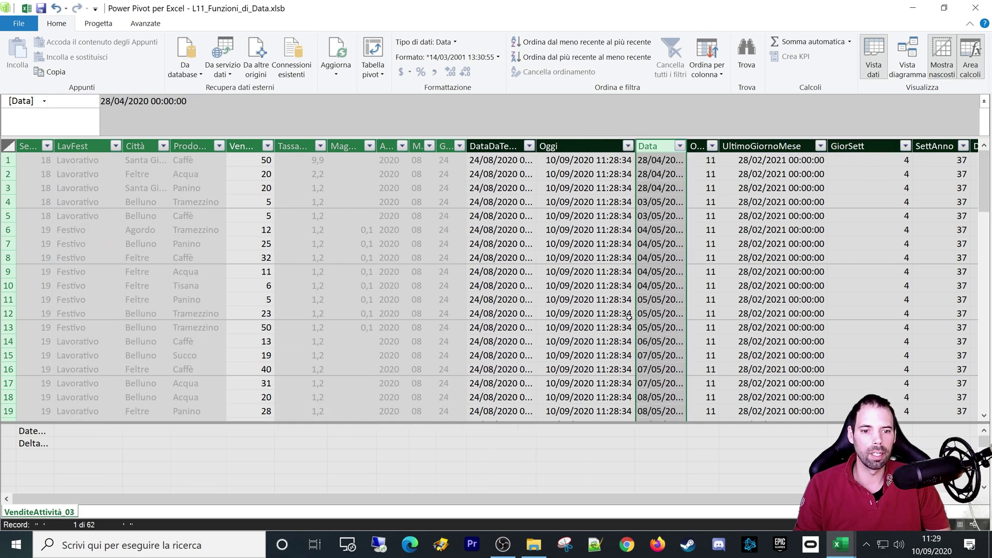
drag(638, 498, 770, 499)
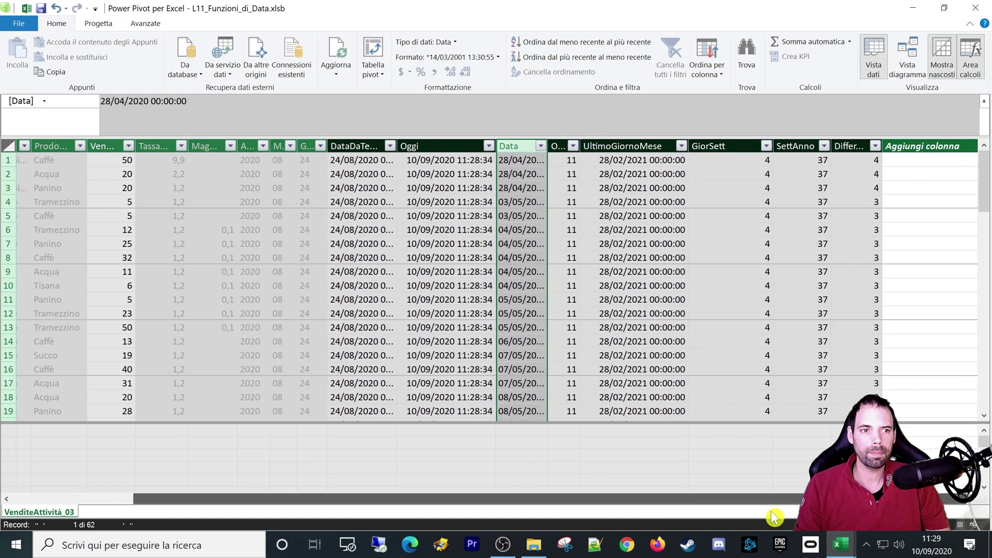
click(855, 160)
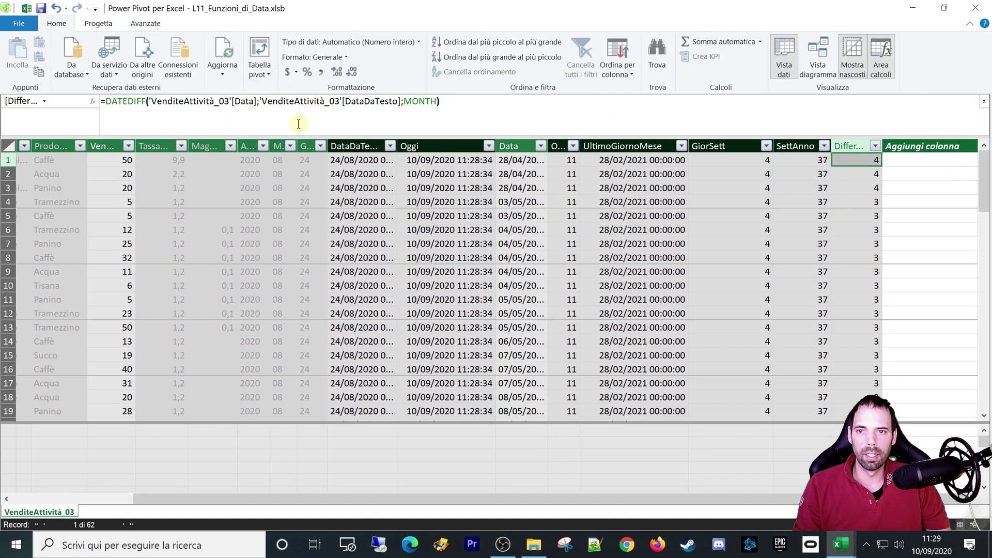
ctrl+scroll(298, 124, up, 1)
ctrl+scroll(288, 122, up, 1)
ctrl+scroll(287, 122, up, 1)
ctrl+scroll(284, 122, up, 2)
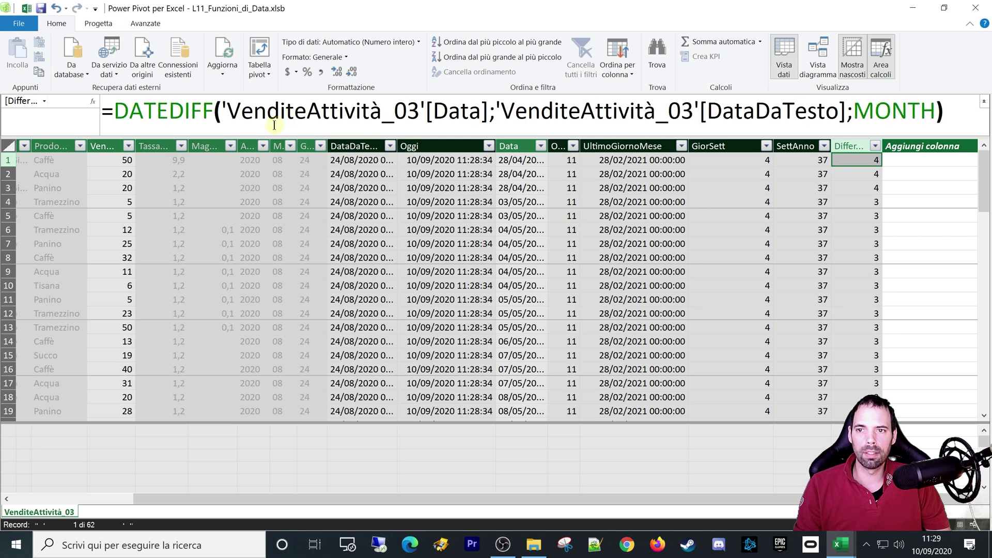
click(273, 125)
drag(222, 111, 489, 111)
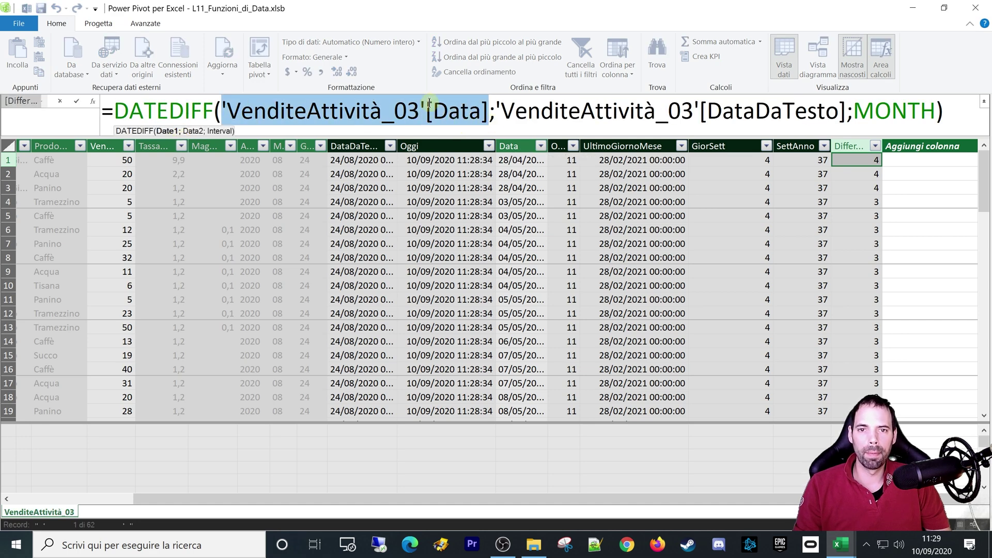
drag(499, 110, 845, 110)
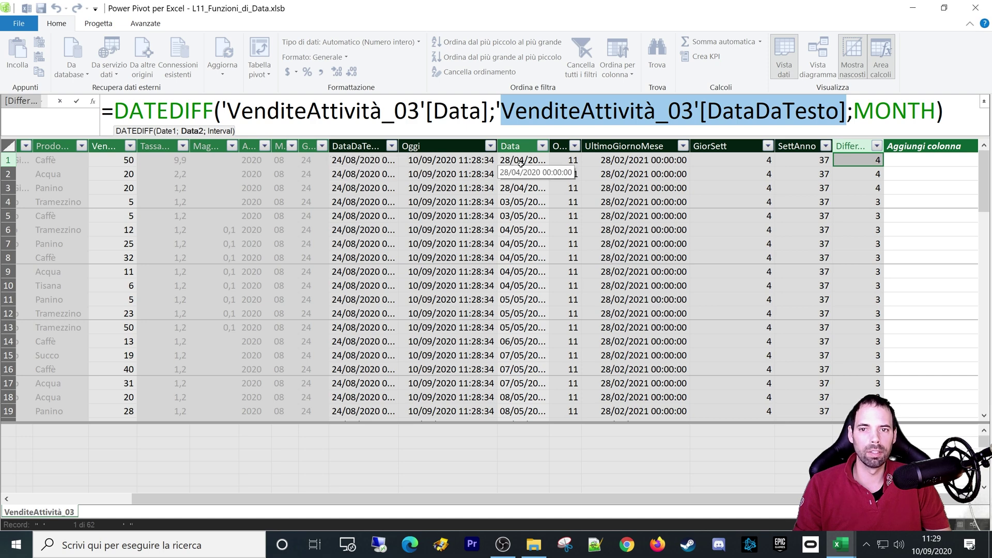
drag(853, 111, 919, 114)
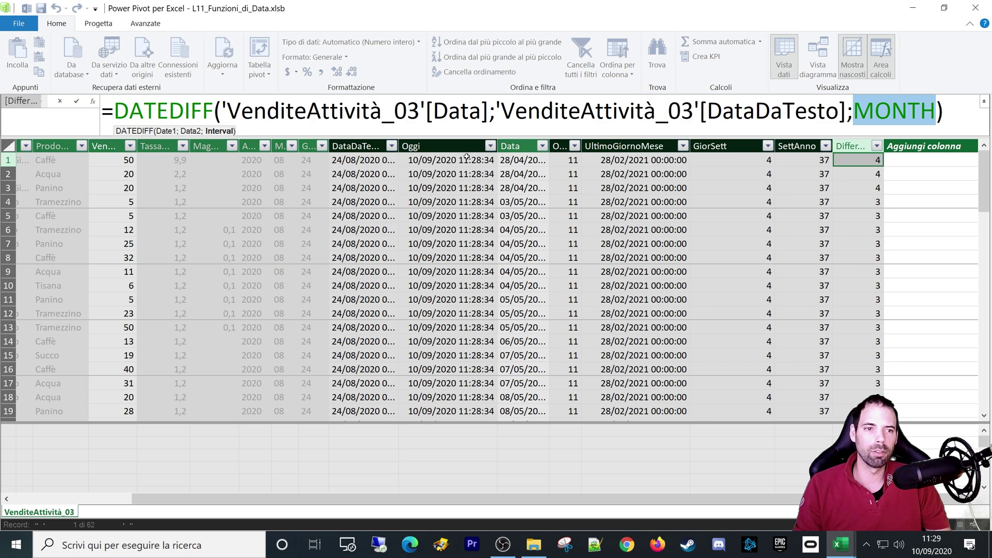
Step: Change the DATEDIFF interval from MONTH to WEEK, then to DAY for day counts
key(BackSpace)
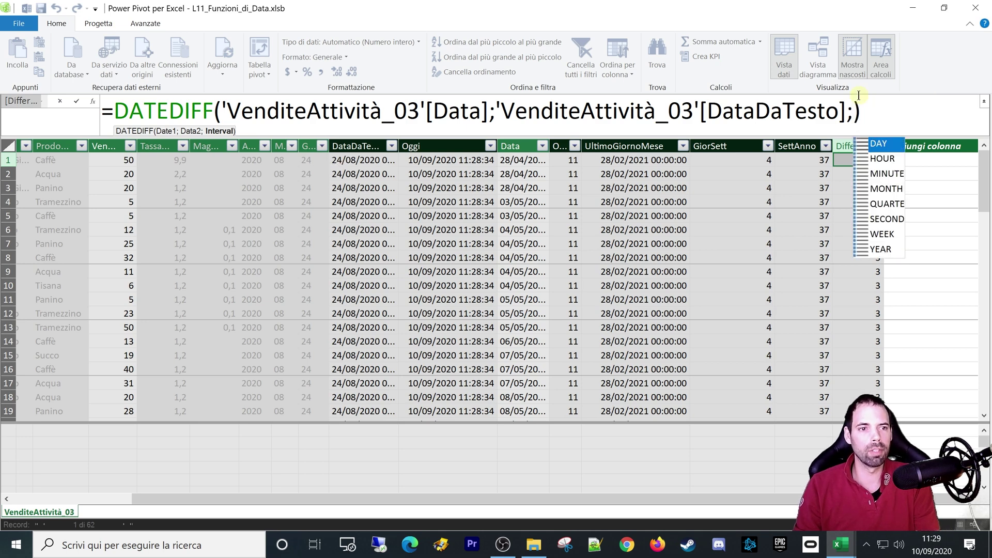
key(Down)
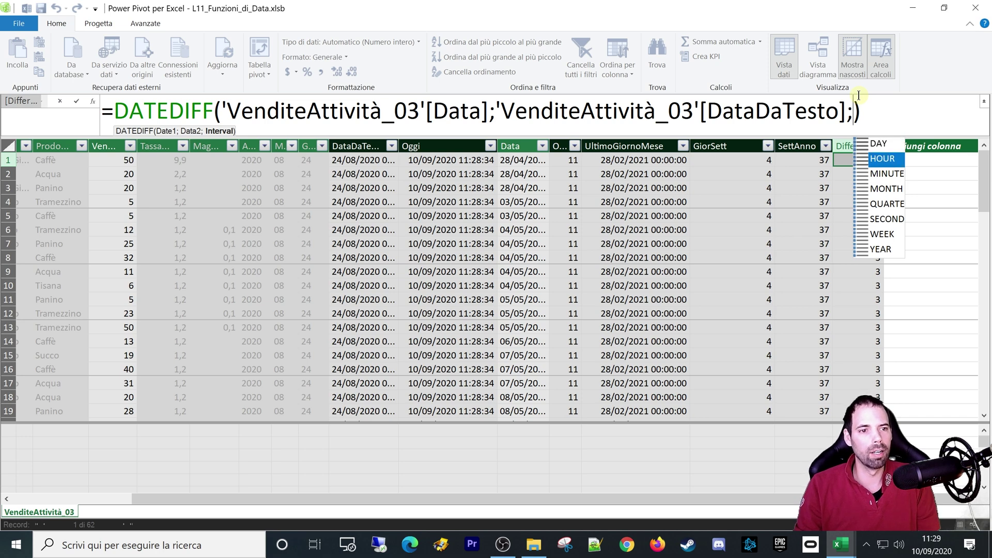
key(Down)
key(Down)
key(Down)
key(Down)
key(Down)
key(Tab)
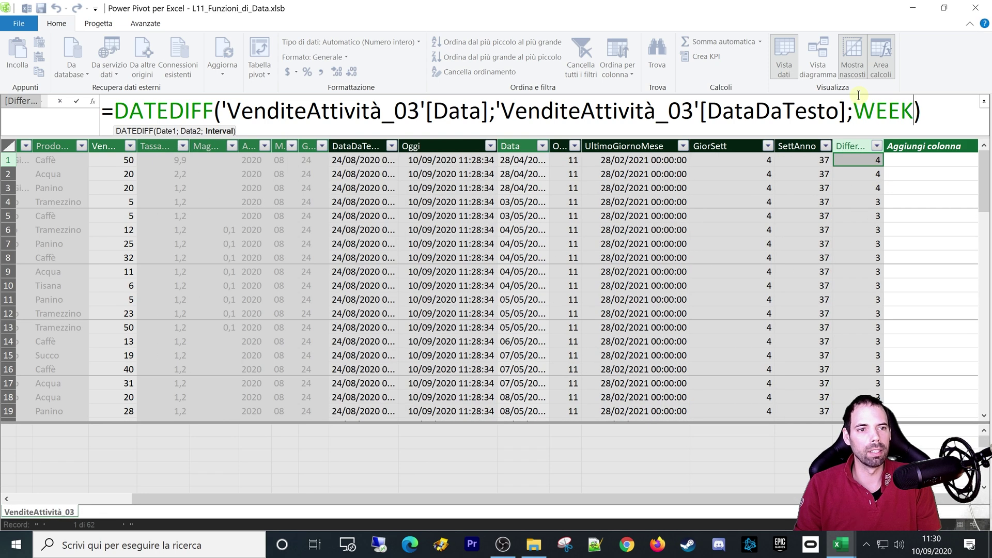
key(Return)
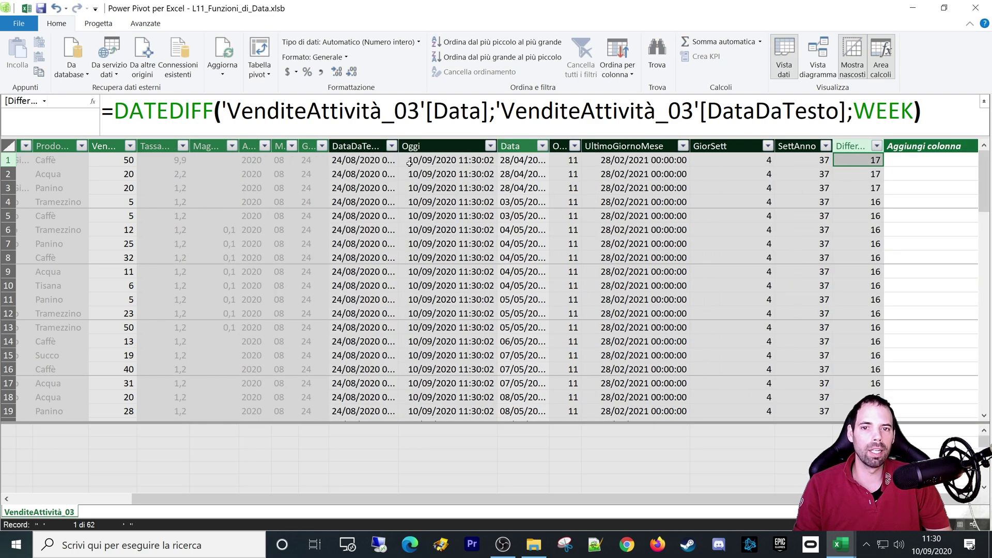
click(888, 117)
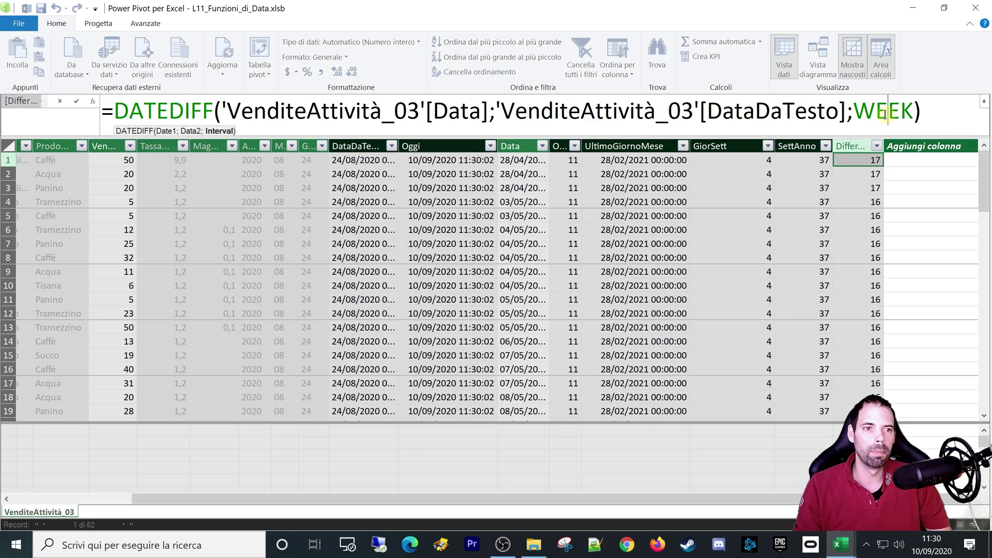
key(ctrl+a)
click(886, 115)
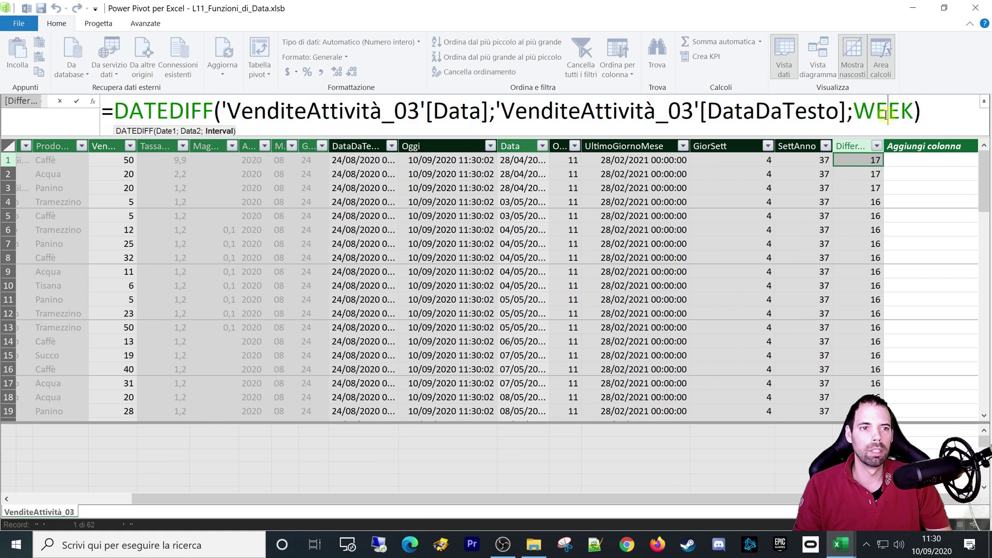
double_click(886, 114)
text(day)
key(Tab)
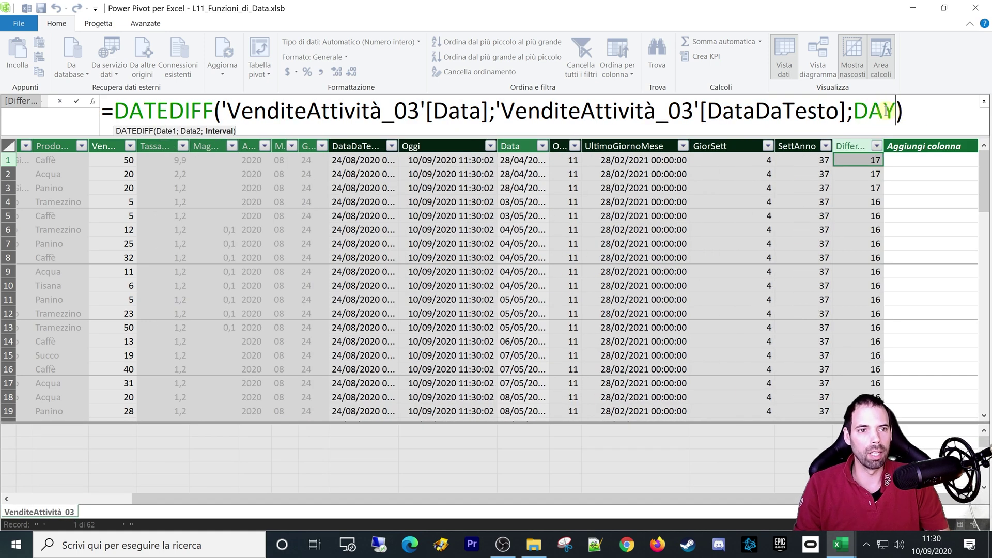
key(Return)
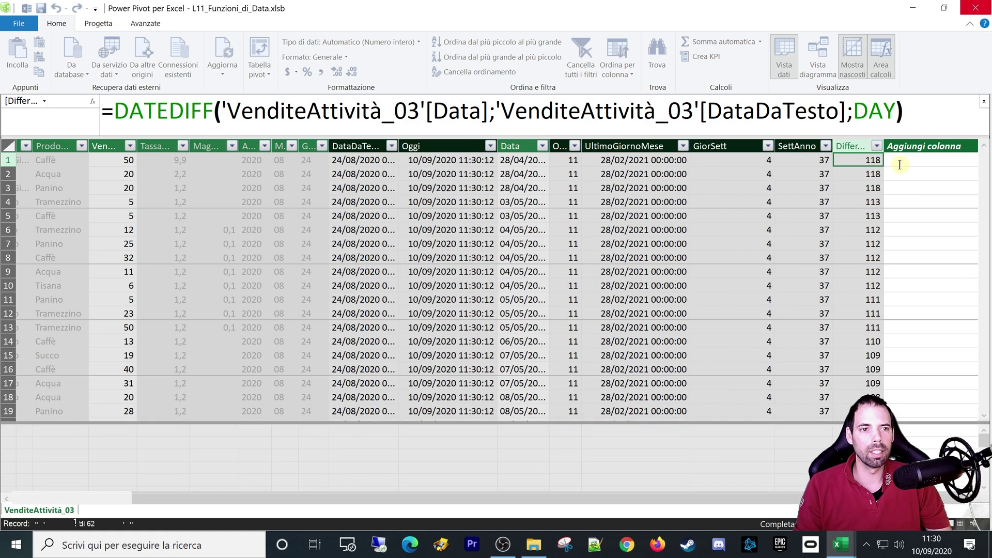
Step: Review the day-difference, end-of-month and DataDaTesto values, then close Power Pivot
click(856, 164)
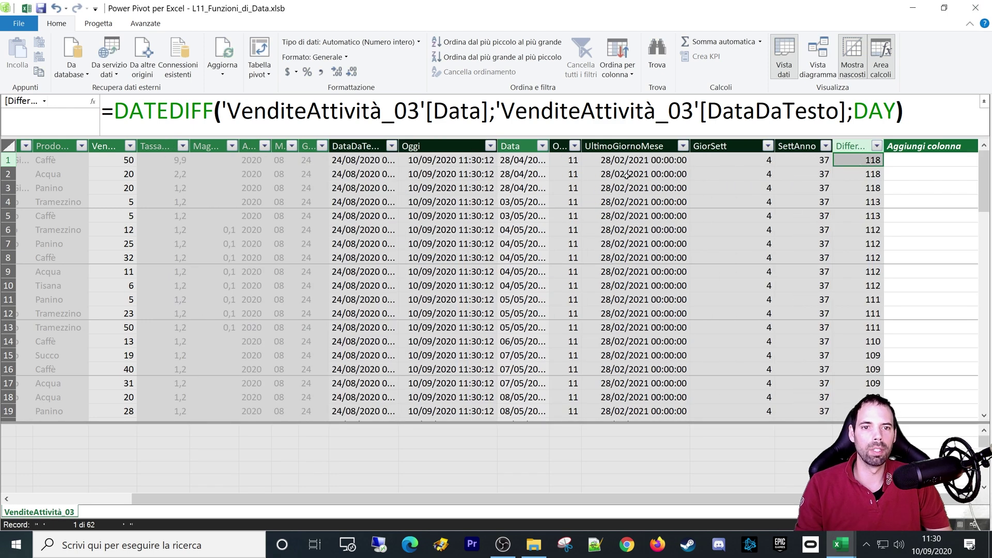
click(613, 160)
click(342, 163)
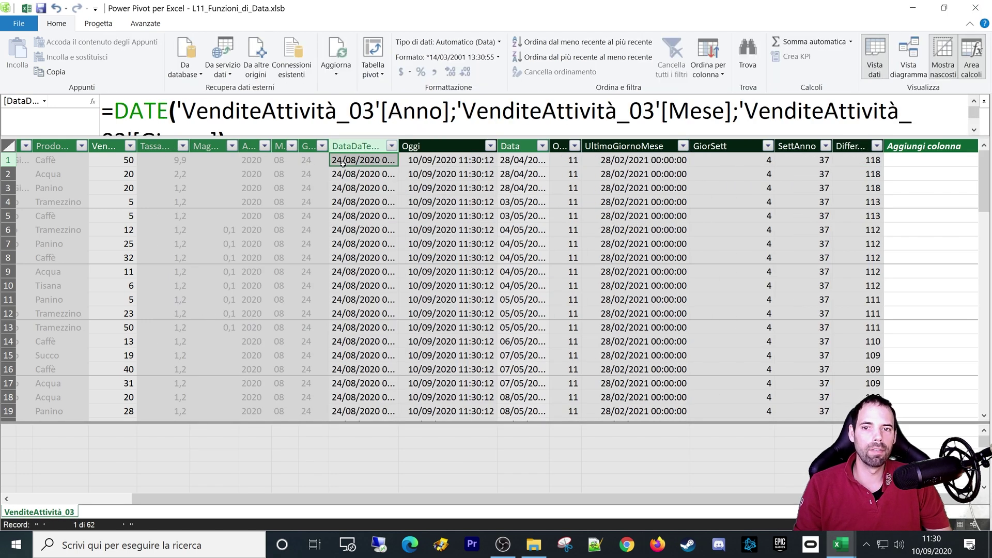
click(868, 161)
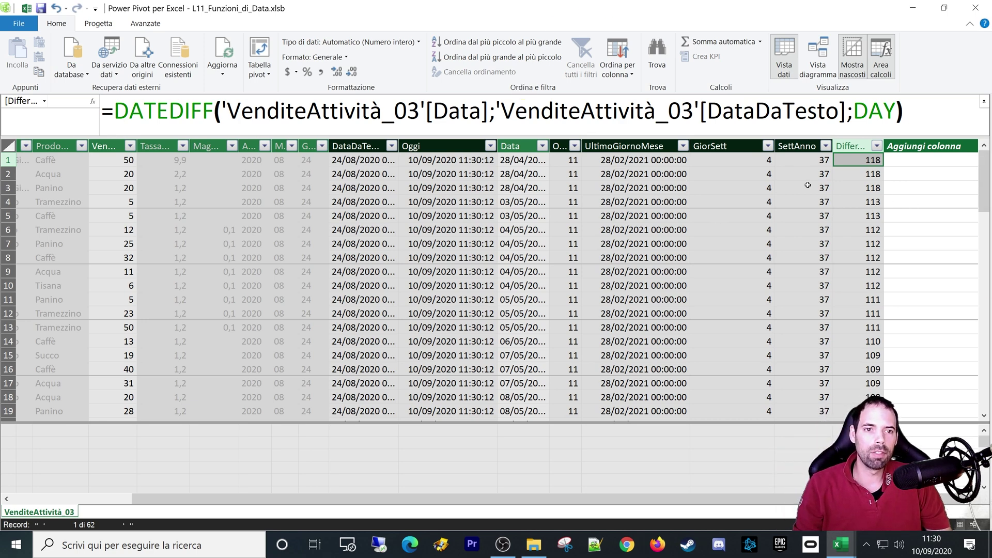
click(365, 188)
click(503, 188)
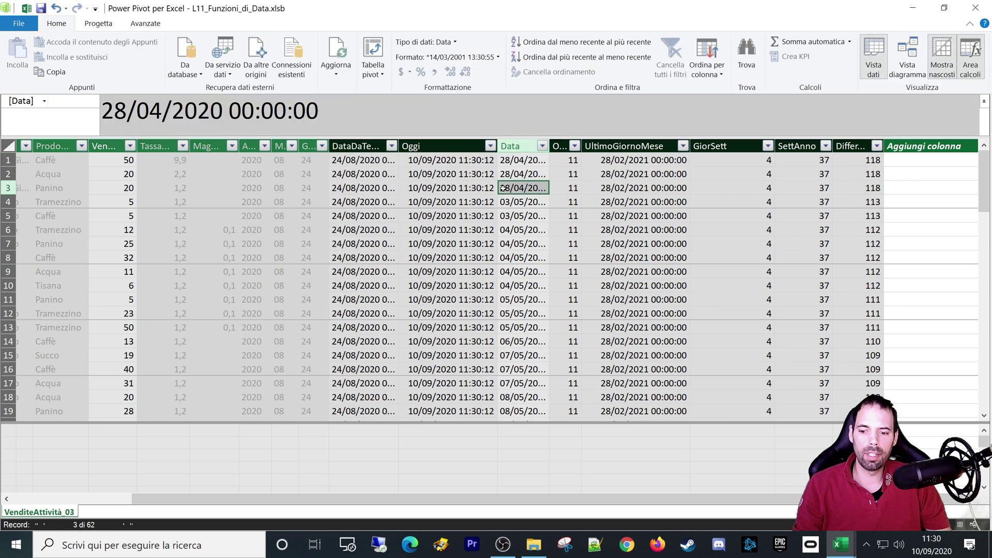
click(976, 8)
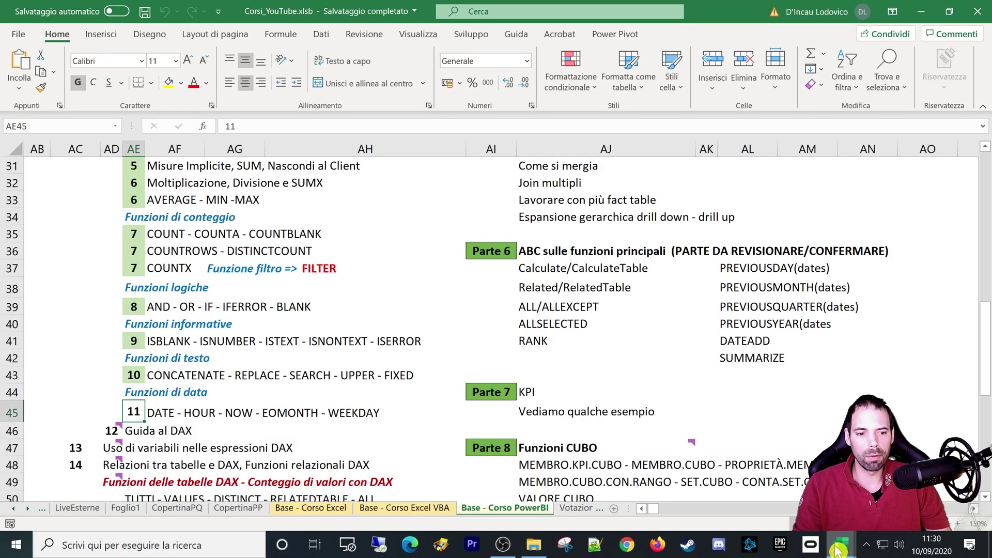
Step: Return to L11_Funzioni_di_Data.xlsb and select the Venduto values to see their sum
mouse_move(839, 545)
click(930, 481)
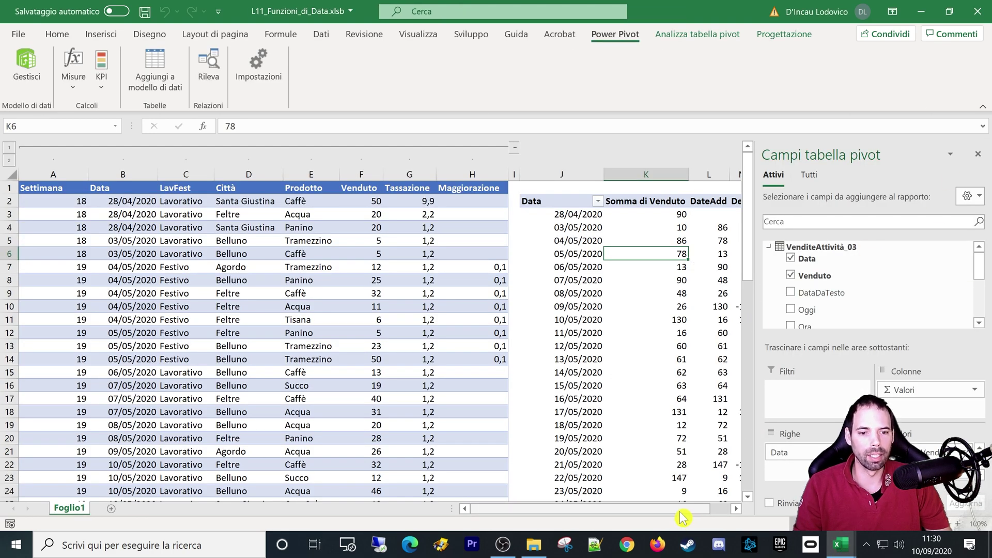
drag(690, 509, 708, 509)
key(Right)
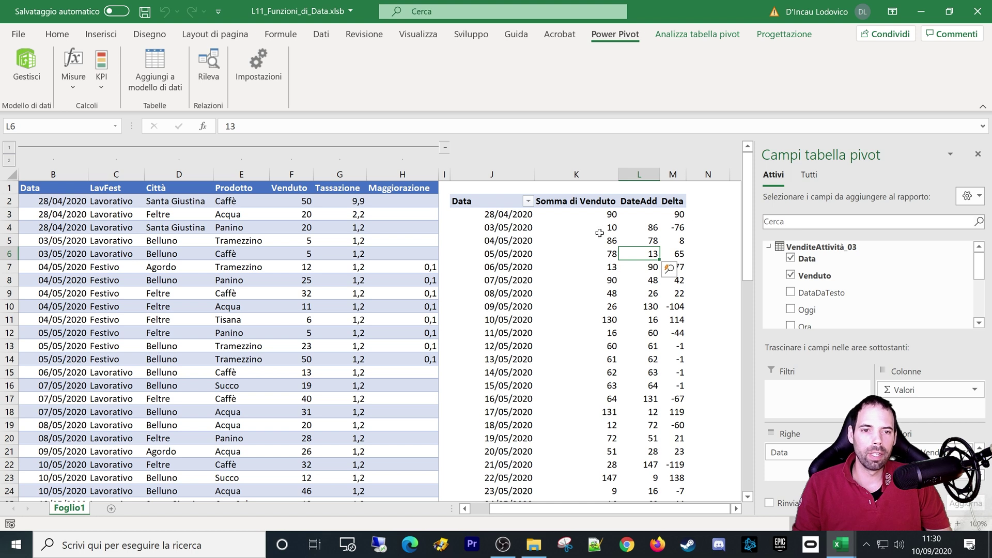
click(598, 225)
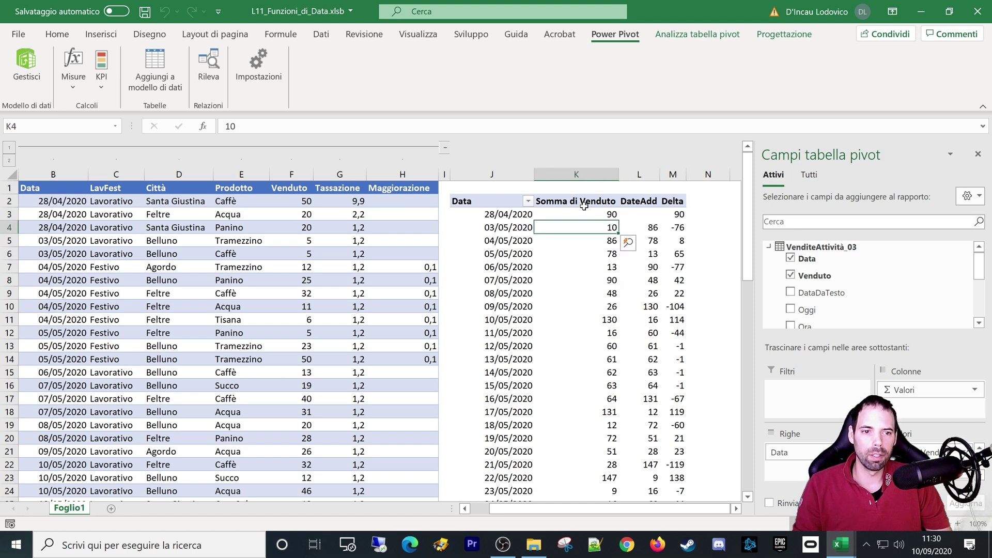
scroll(982, 310, down, 2)
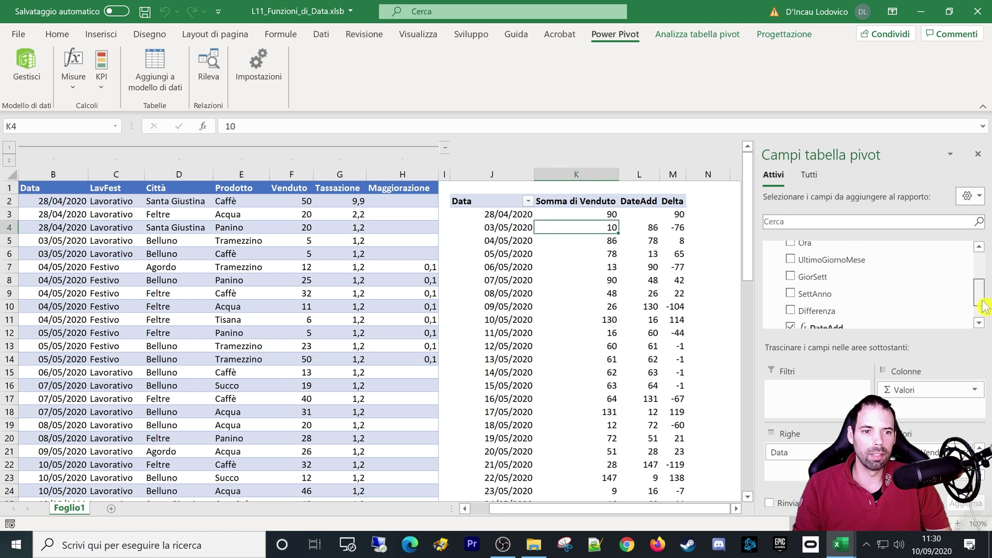
scroll(982, 310, down, 2)
scroll(984, 313, down, 1)
scroll(930, 295, up, 2)
scroll(878, 285, up, 2)
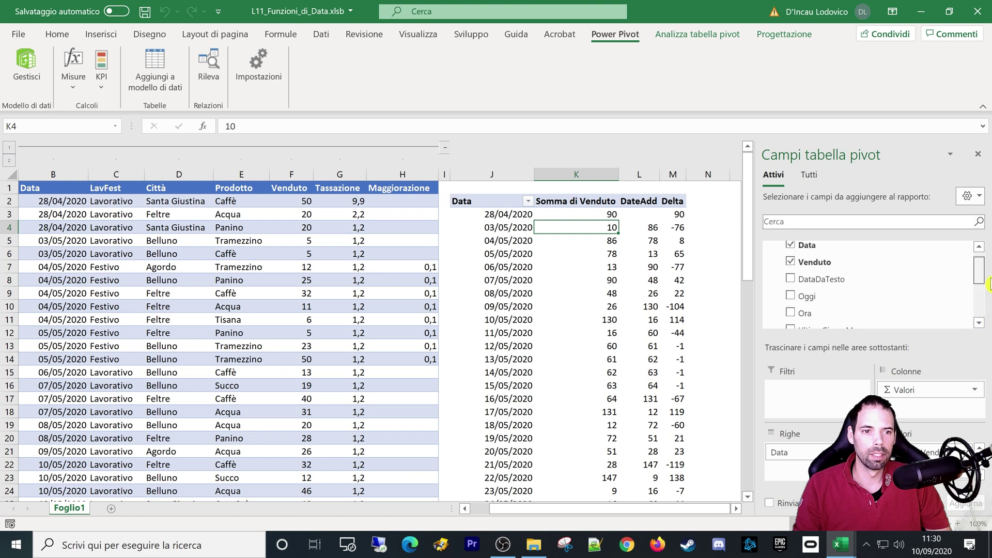
scroll(839, 277, up, 1)
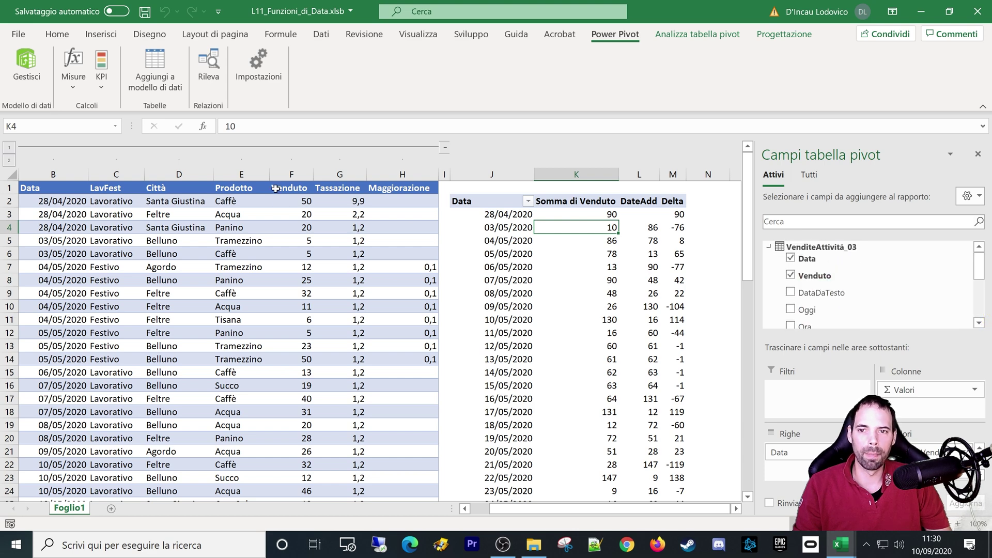
drag(276, 189, 282, 421)
Step: Check the 05/05/2020 and 03/05/2020 sales totals in the pivot table
click(576, 253)
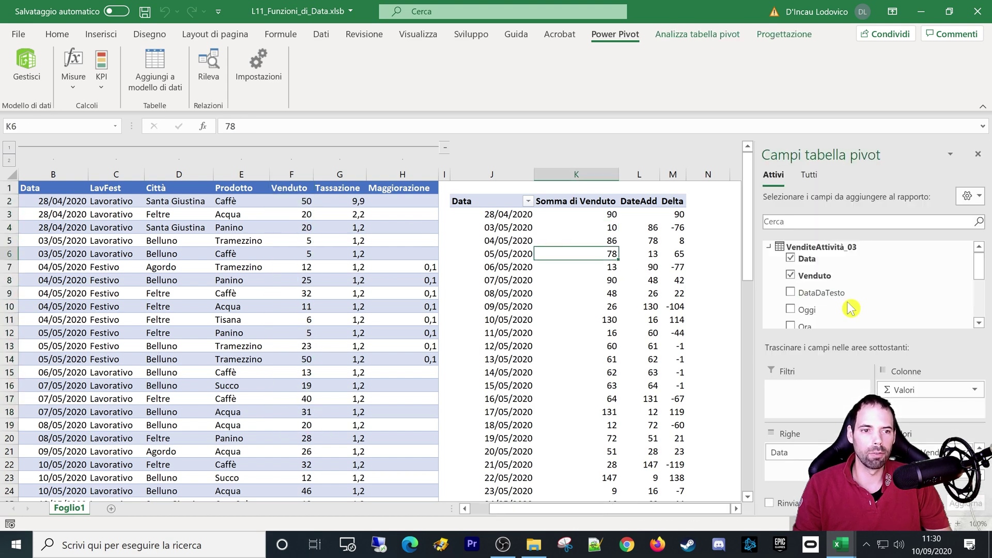
drag(983, 269, 982, 307)
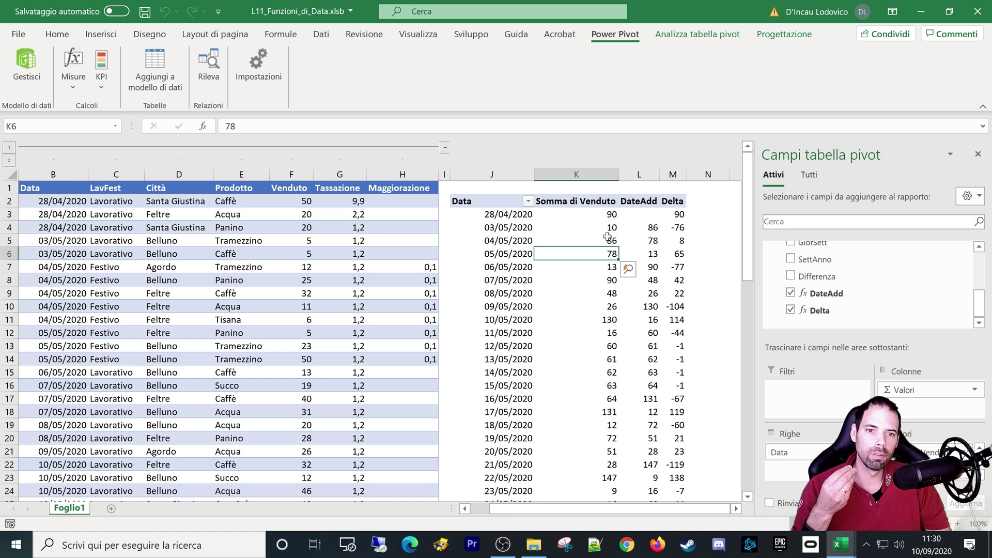
click(608, 228)
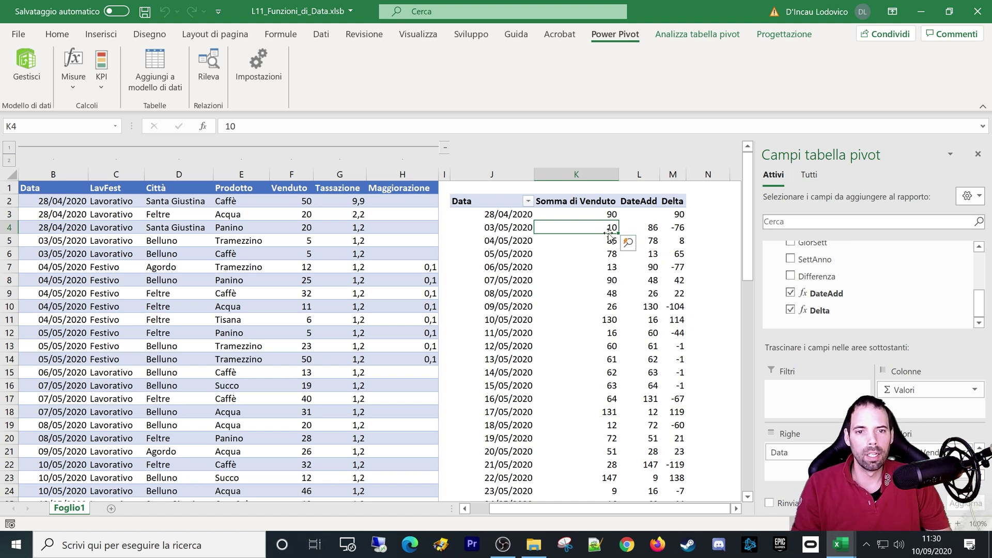
click(489, 231)
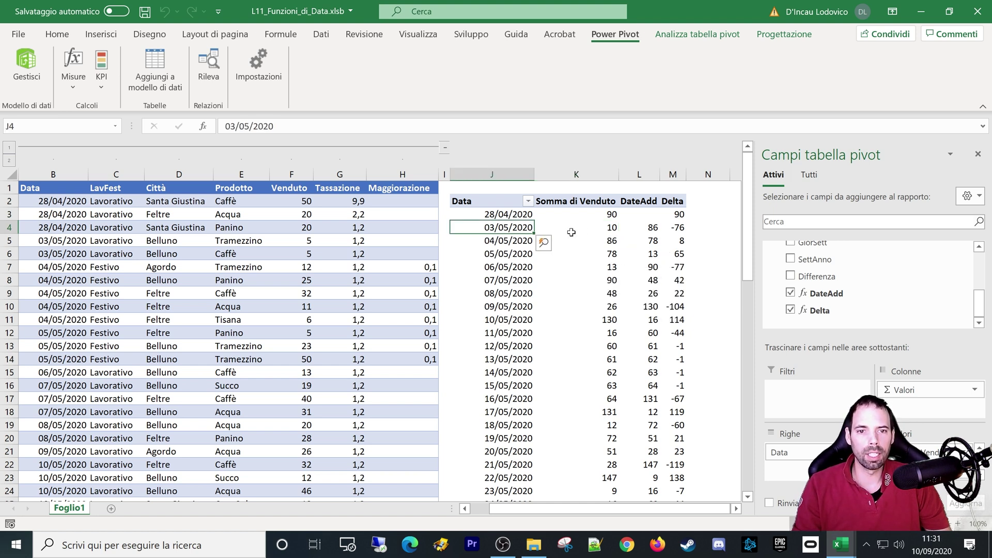
click(583, 231)
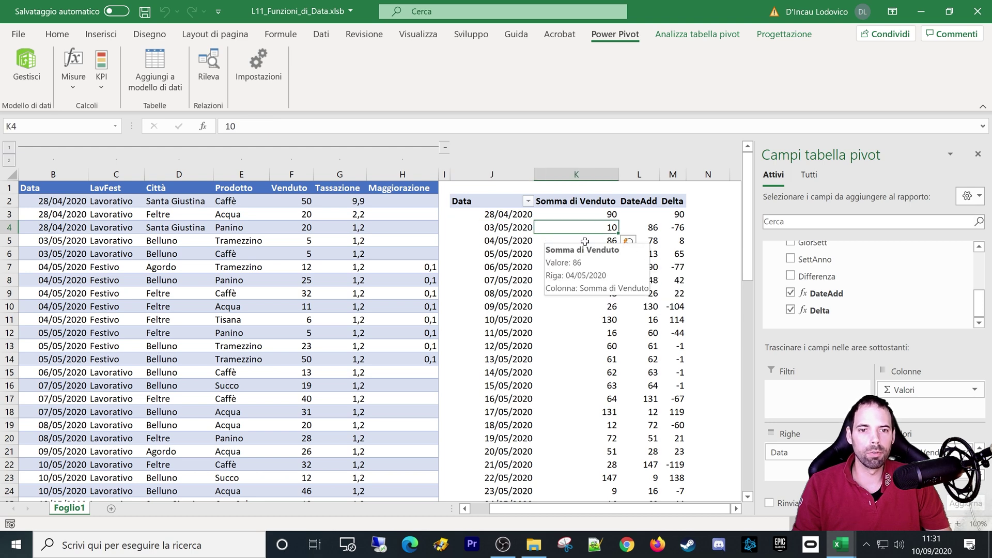
mouse_move(840, 545)
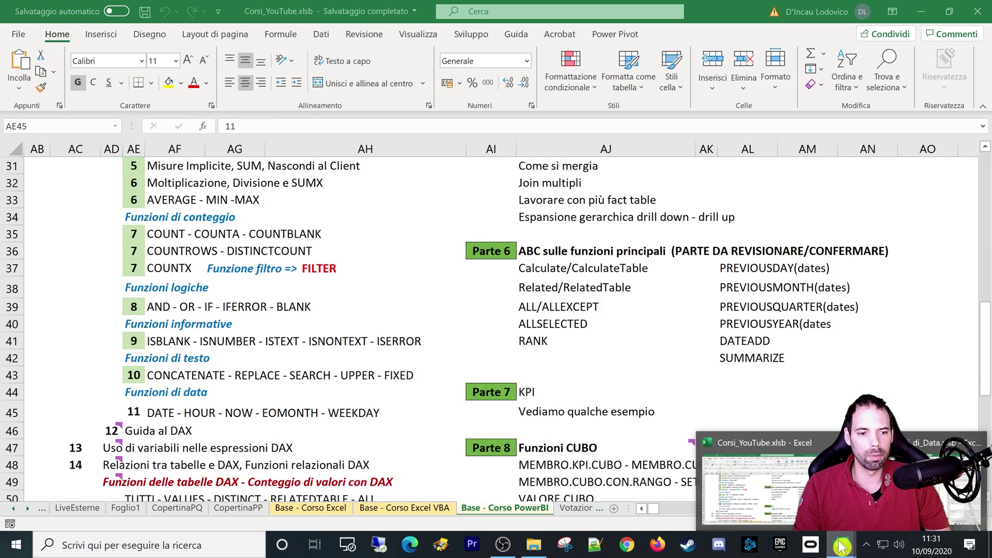
Step: Compare 03/05/2020's DateAdd 86 and Delta -76 with the next day's total of 86
click(765, 486)
click(601, 242)
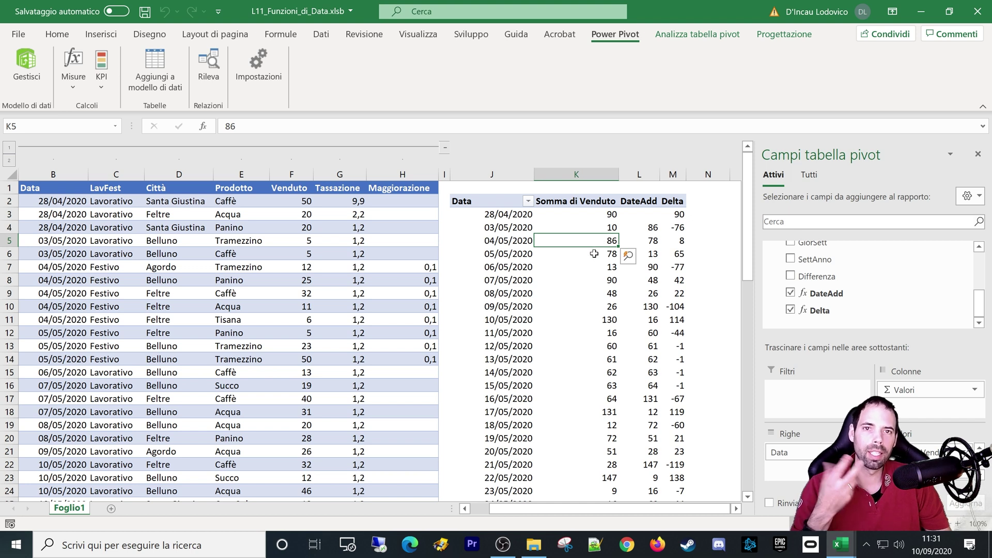
click(672, 228)
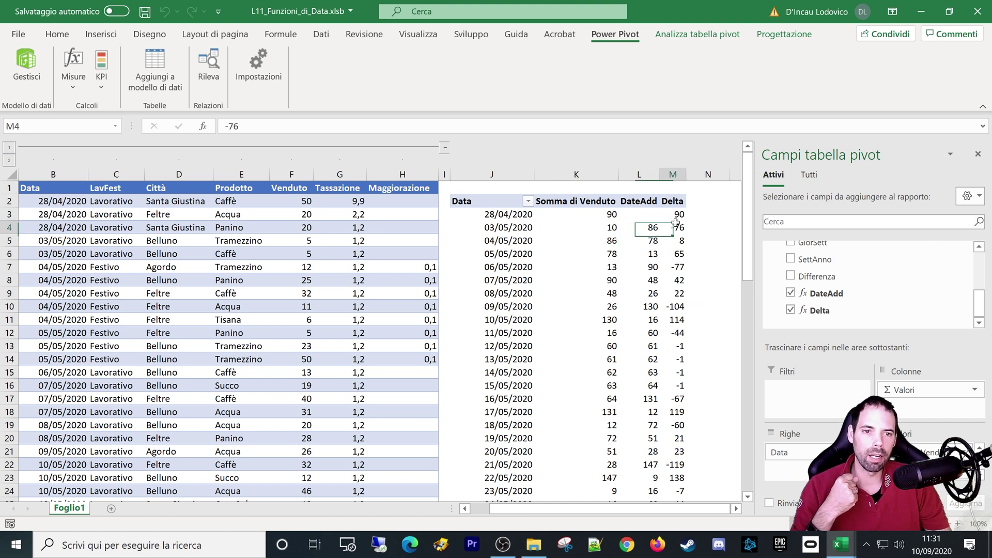
click(611, 241)
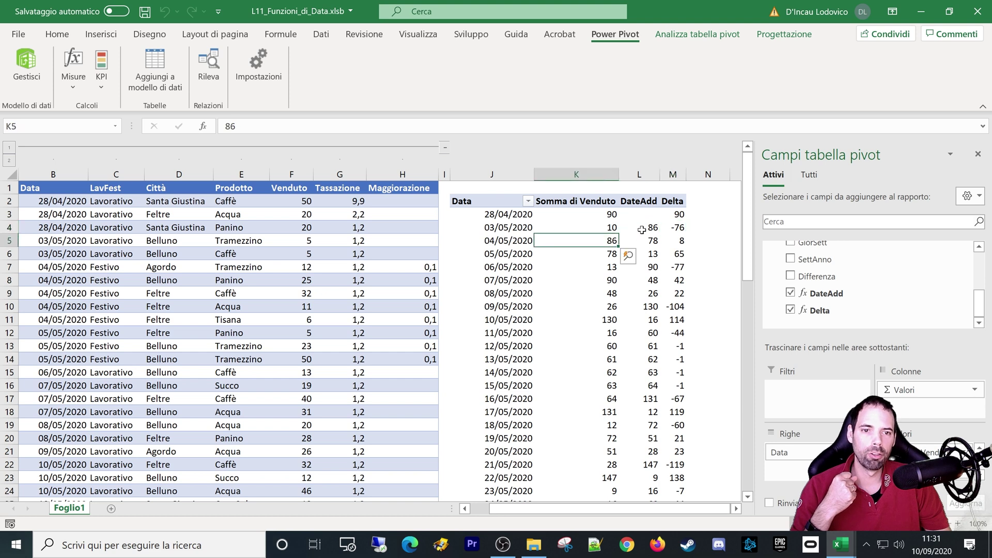
click(642, 228)
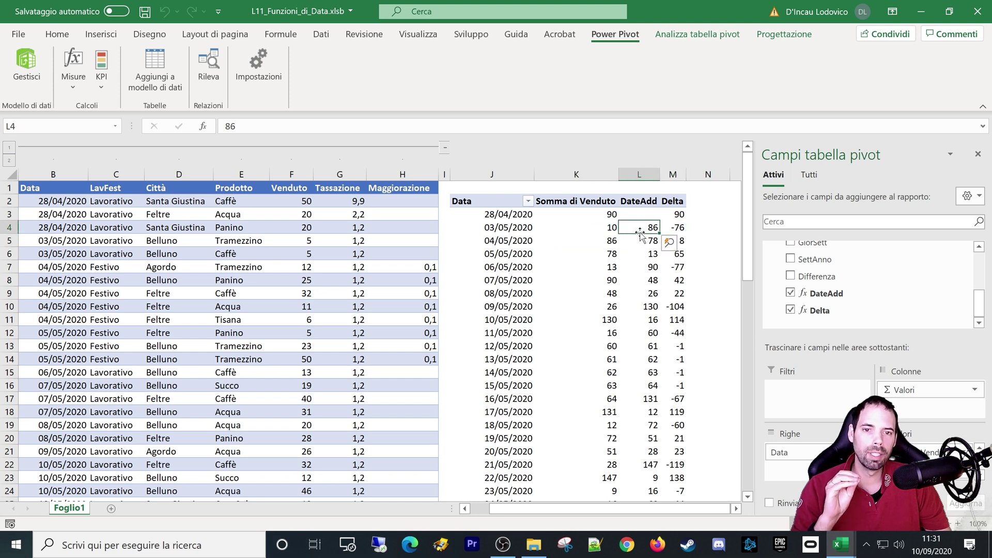
click(680, 229)
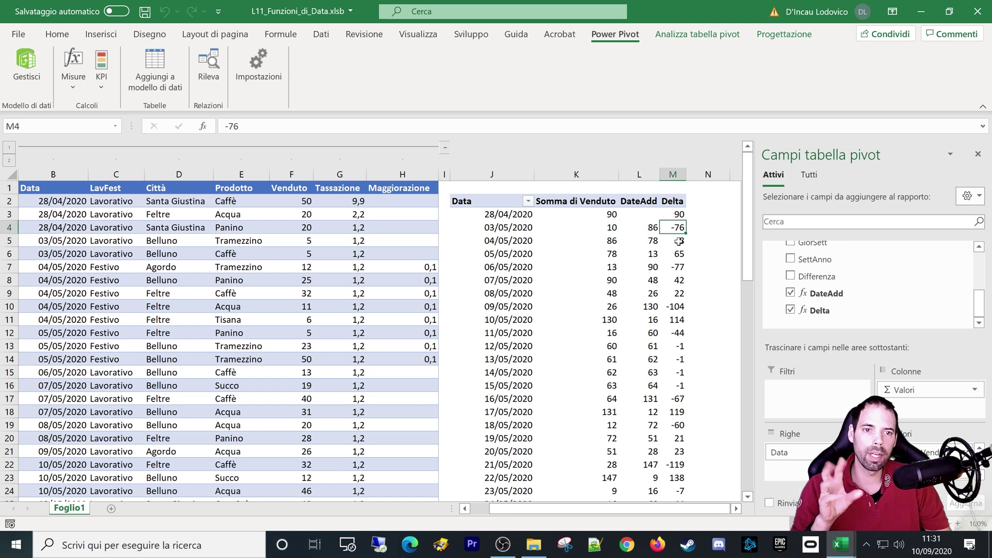
click(612, 202)
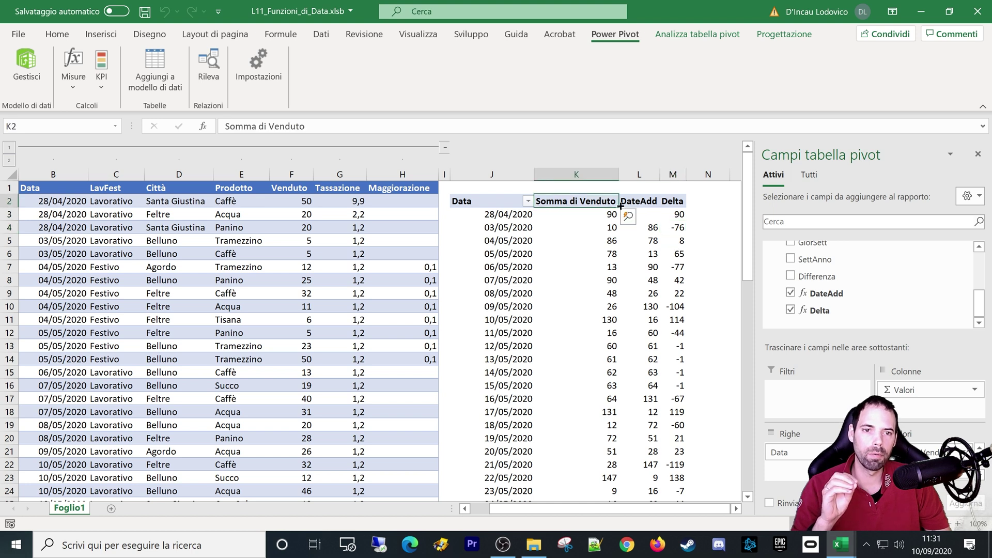
click(641, 202)
key(Down)
key(Down)
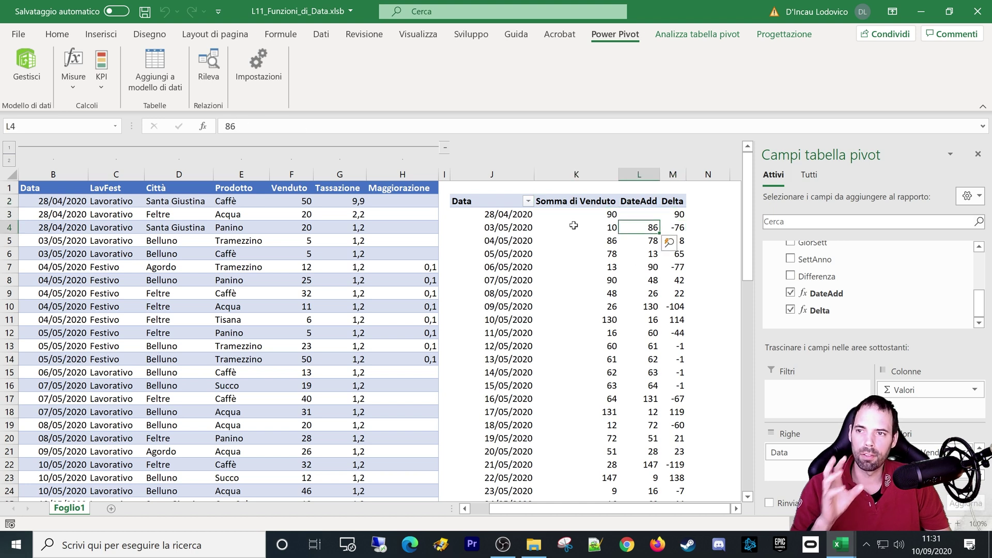
click(74, 83)
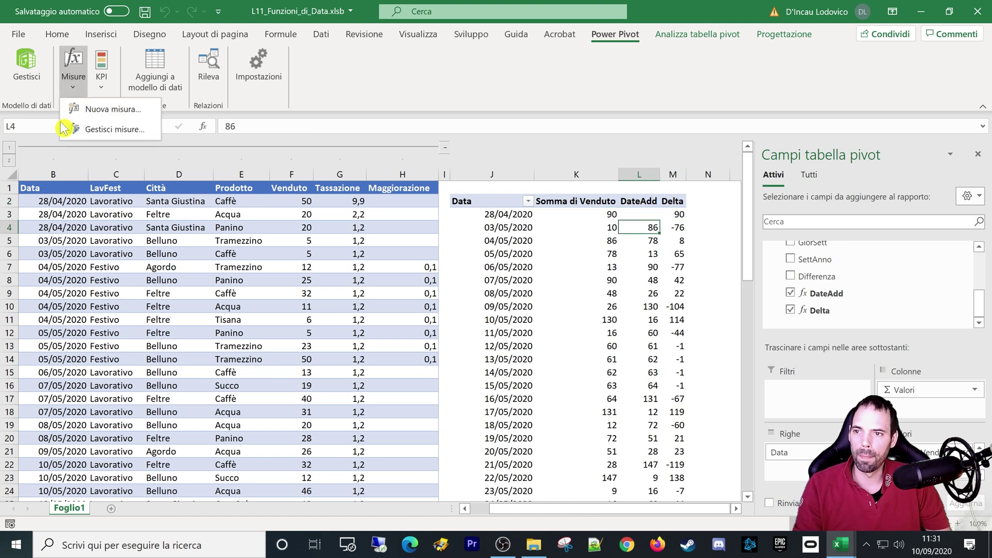
Step: Open the DateAdd measure from the measure manager for editing
click(92, 131)
click(396, 158)
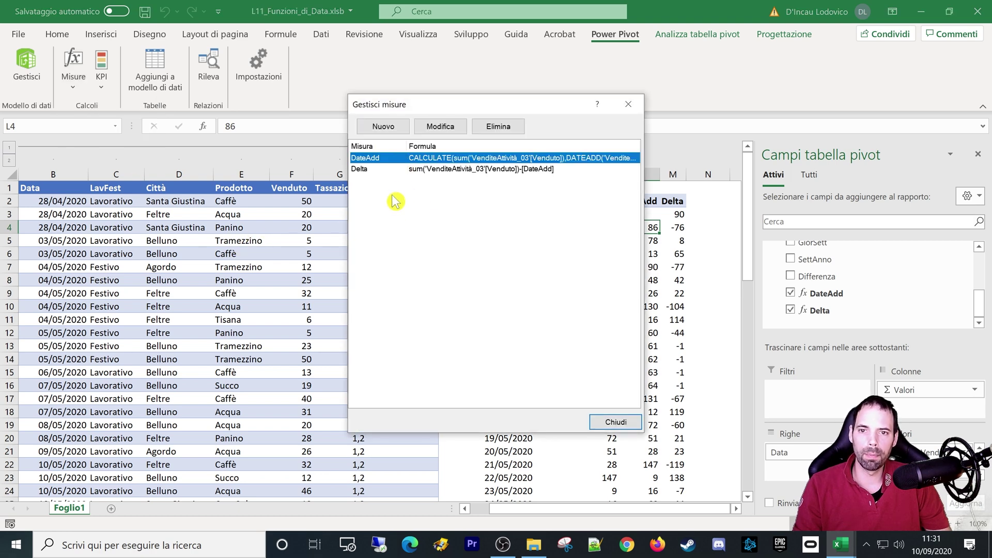
click(444, 127)
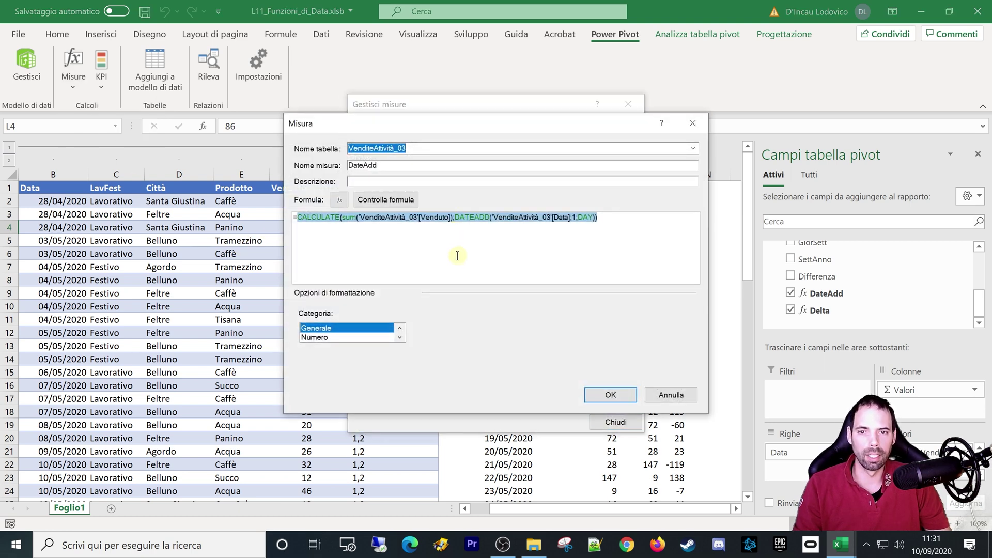
scroll(458, 256, up, 2)
scroll(457, 255, up, 2)
scroll(457, 255, up, 2)
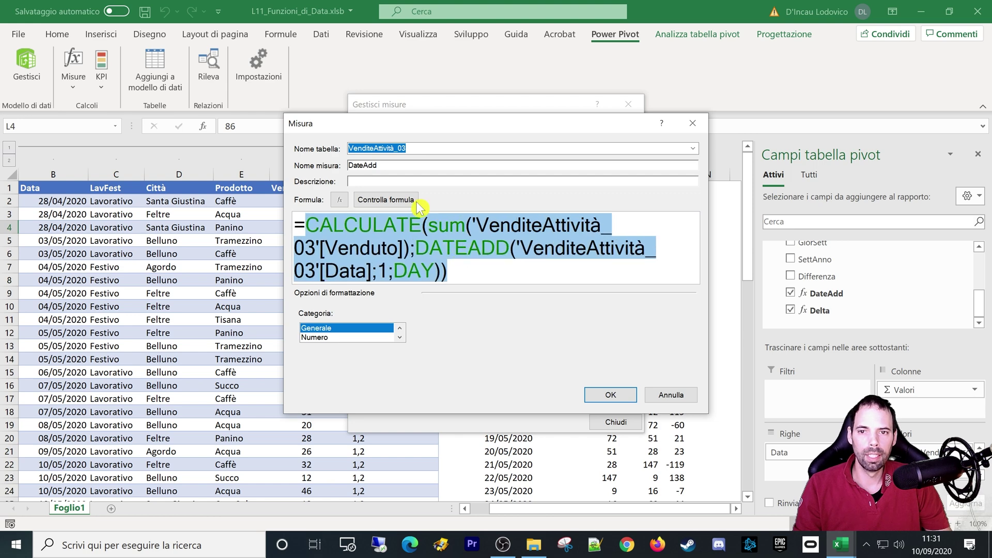
click(394, 166)
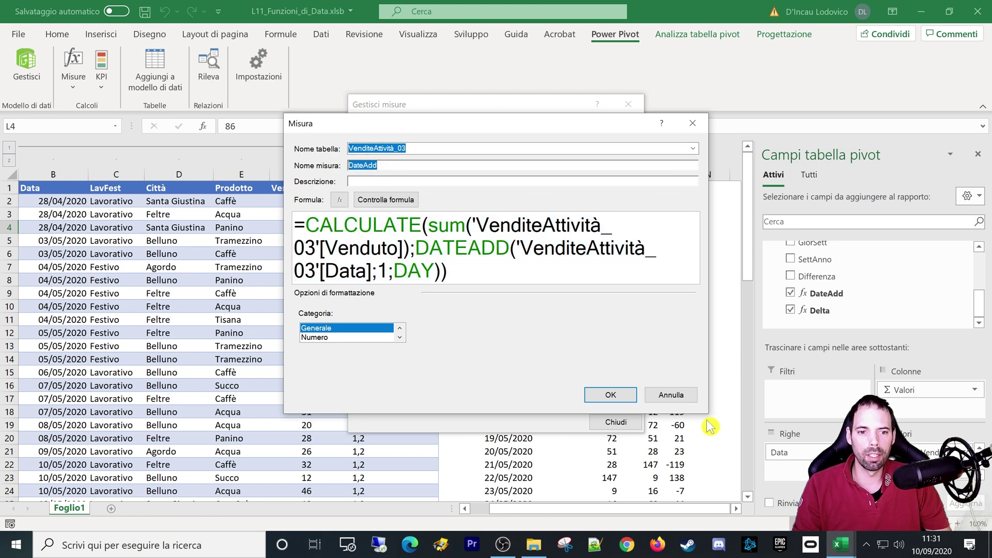
Step: Enlarge and reposition the measure editor, and put DATEADD on its own formula line
drag(706, 416, 739, 470)
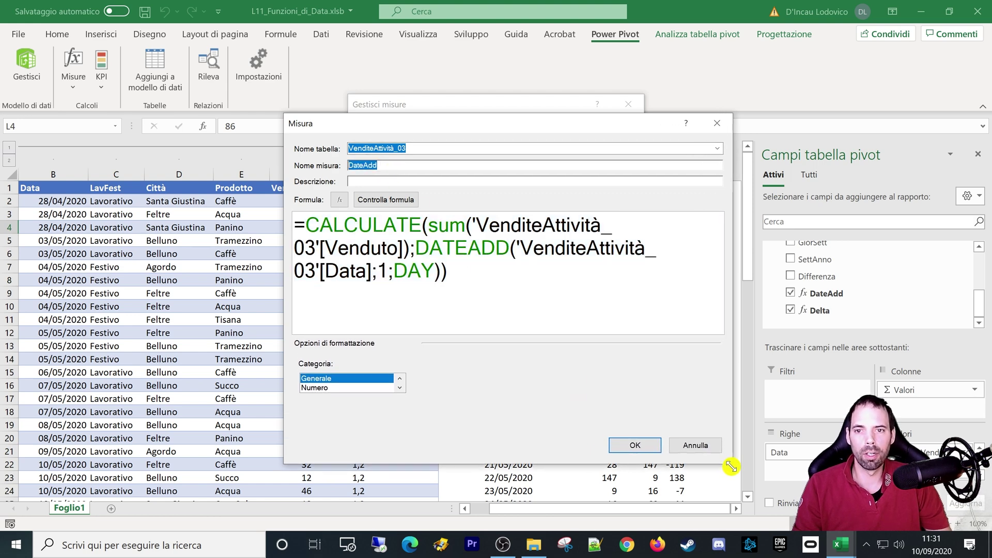
drag(557, 127, 390, 119)
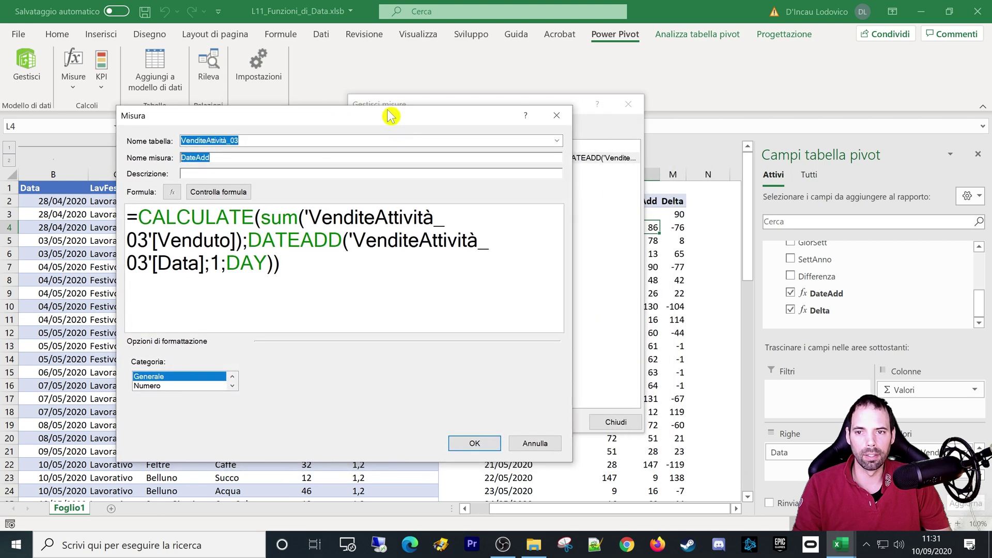
drag(576, 272, 736, 269)
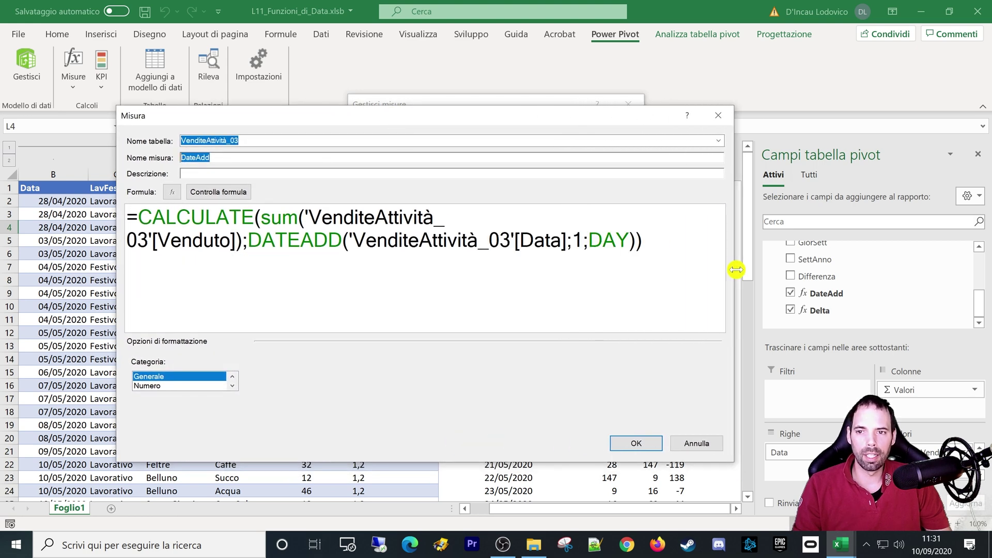
click(249, 247)
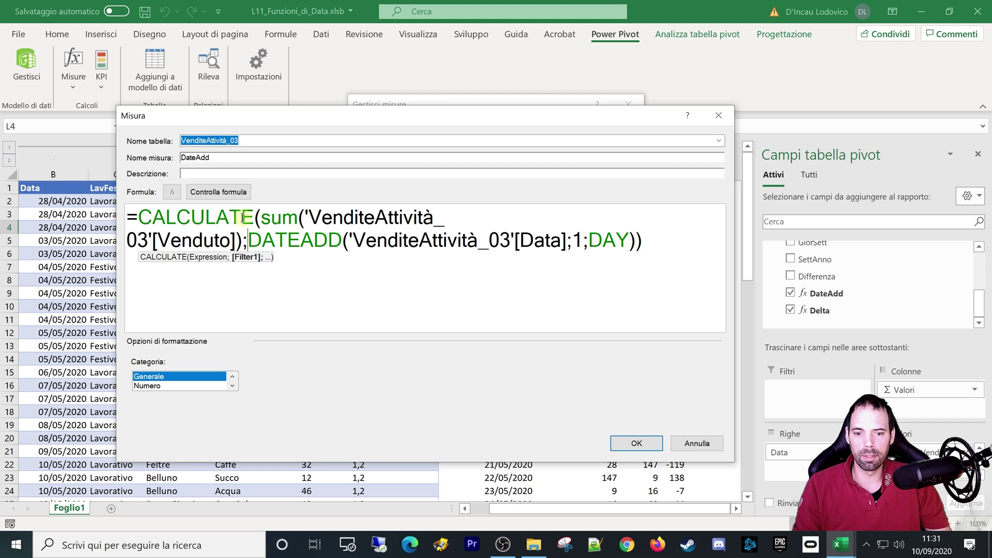
key(Return)
click(228, 240)
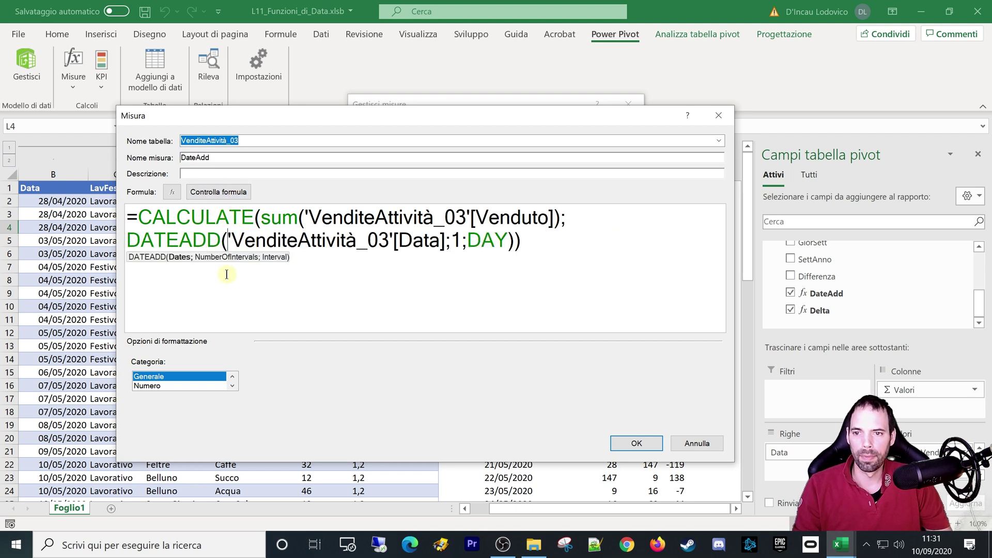
click(190, 210)
key(ctrl+shift+Right)
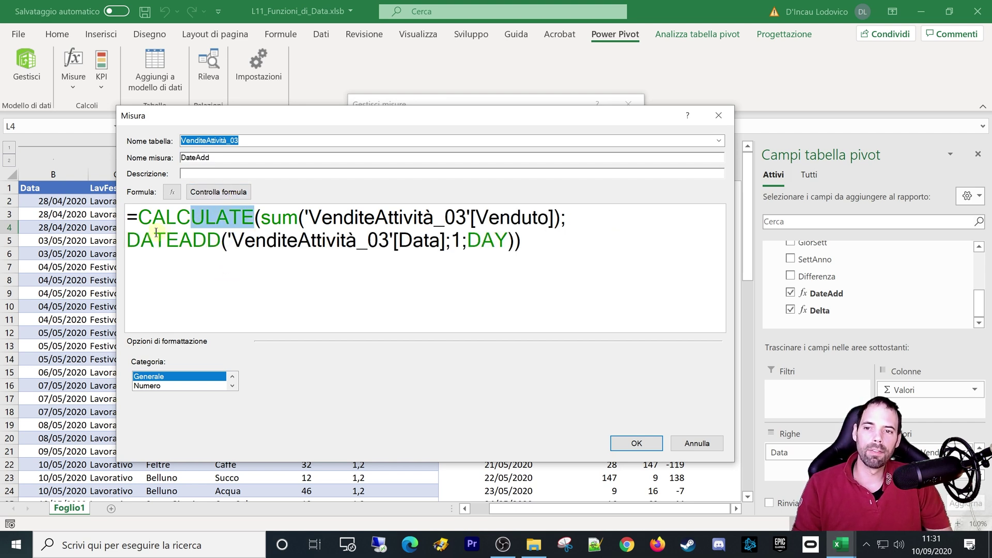
drag(140, 220, 250, 213)
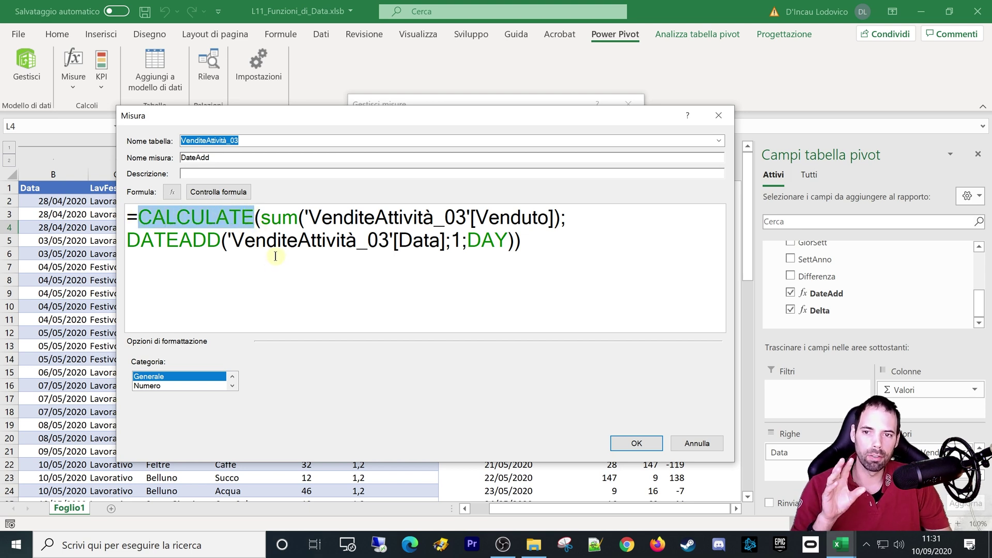
click(275, 256)
click(192, 217)
key(ctrl+shift+Right)
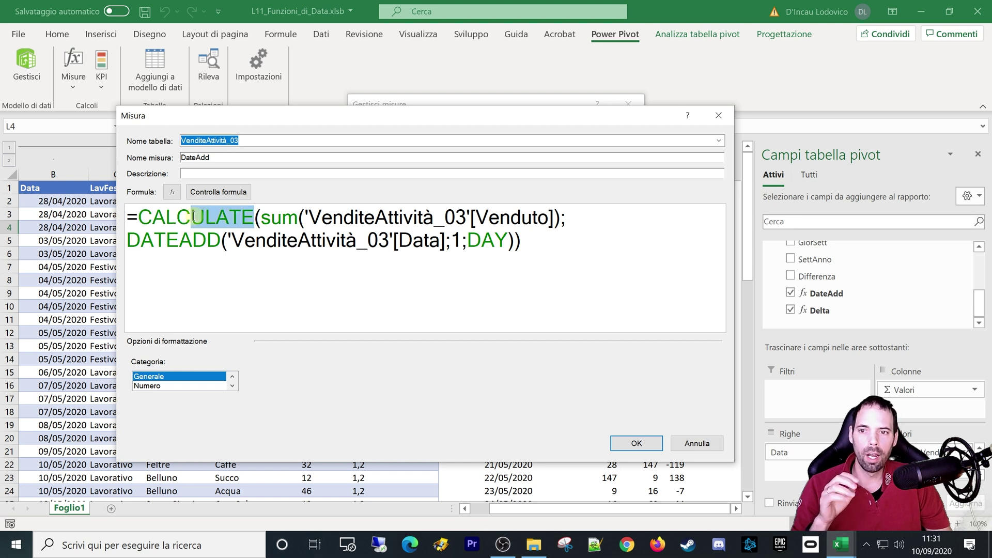
click(279, 241)
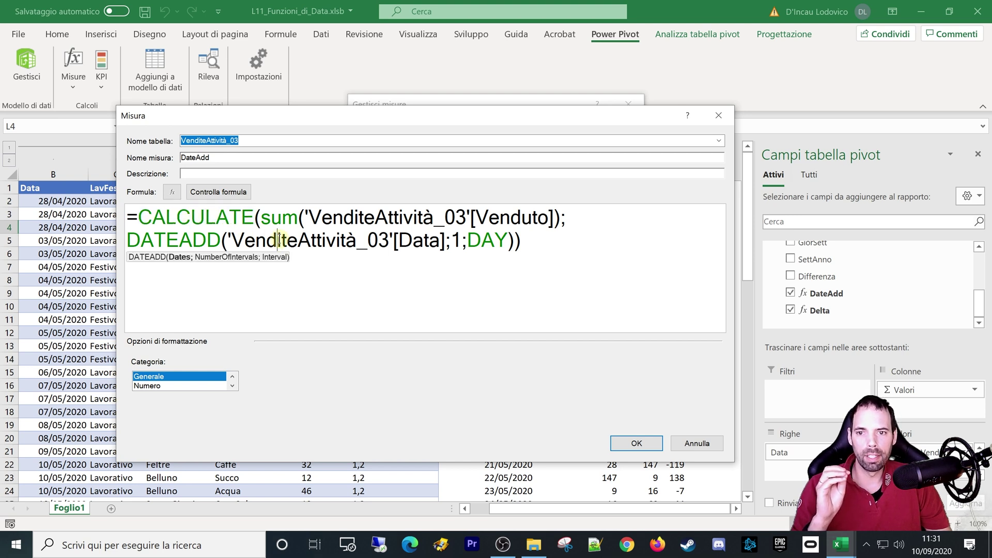
click(262, 219)
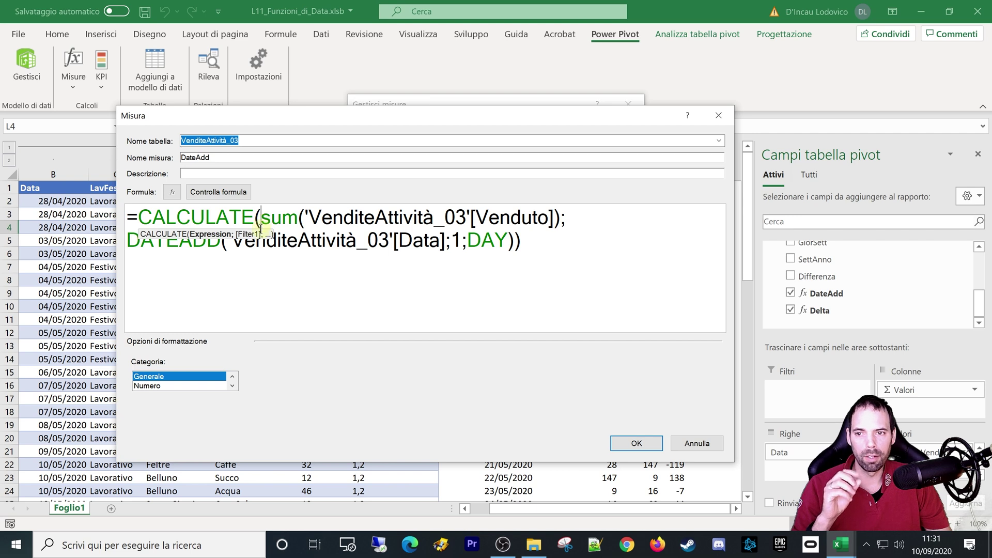
drag(261, 217, 563, 222)
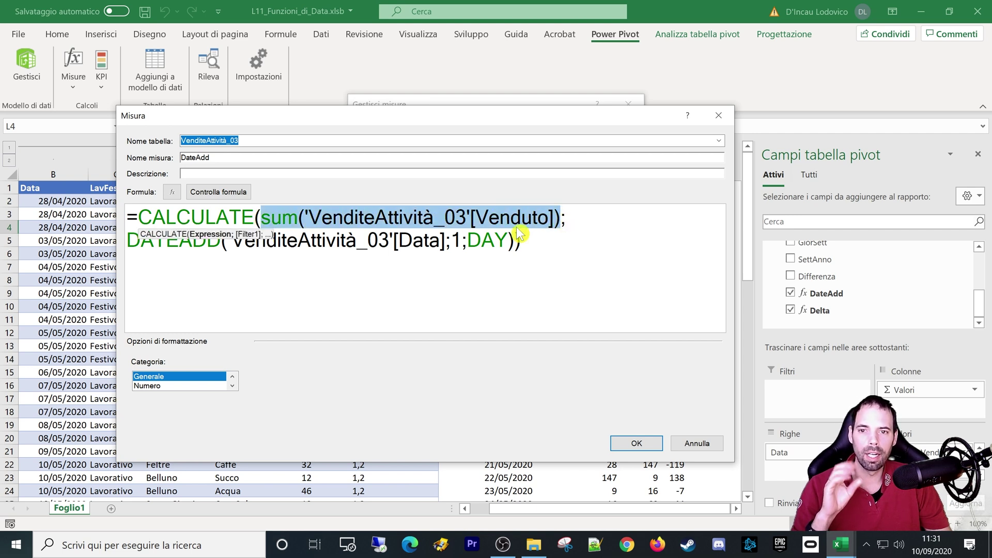
click(280, 221)
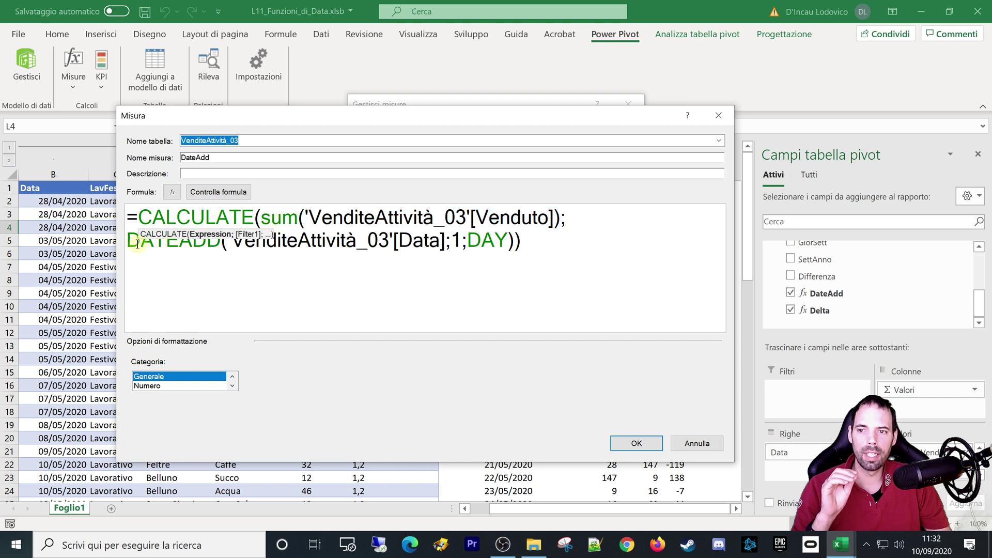
drag(128, 241, 502, 244)
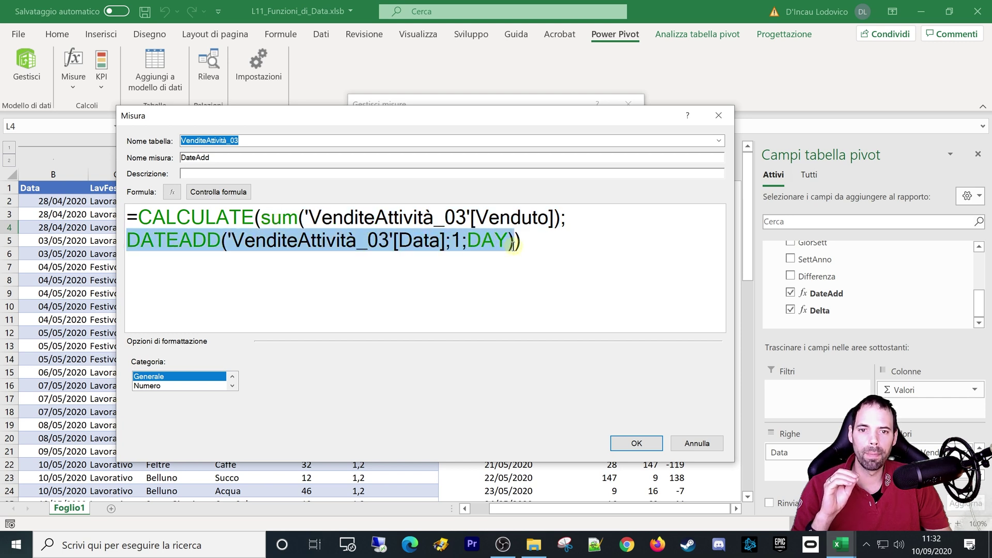
drag(560, 219, 260, 219)
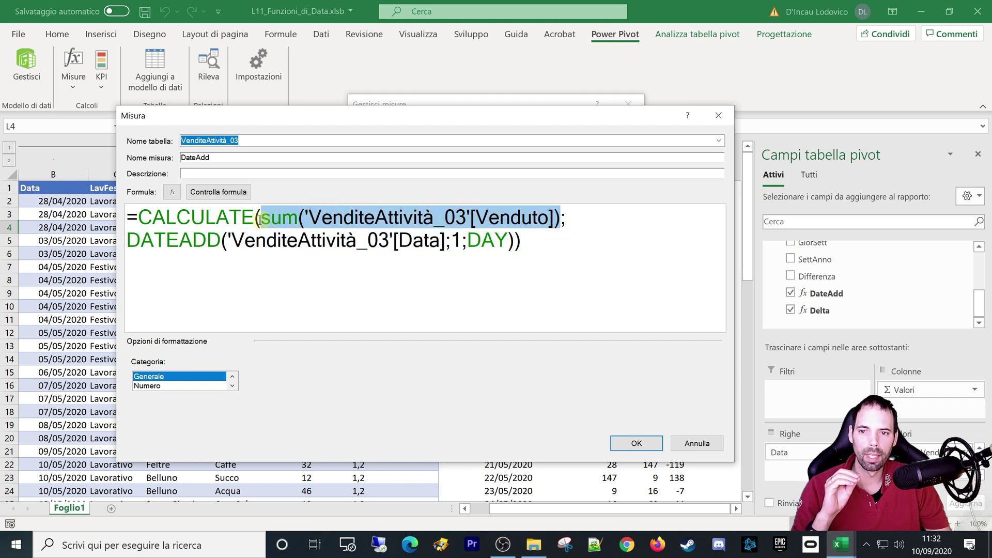
click(388, 240)
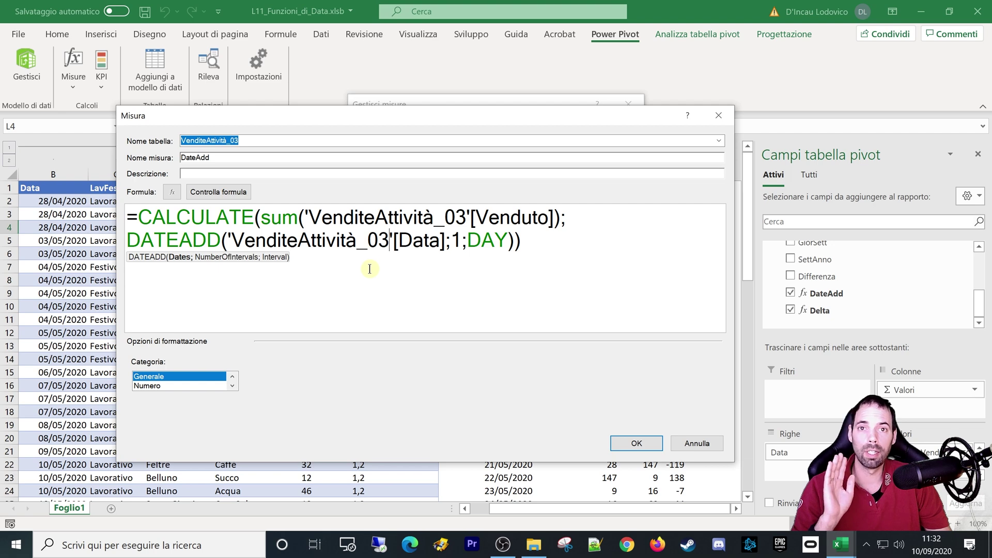
click(261, 220)
mouse_move(353, 122)
mouse_down()
mouse_move(204, 303)
mouse_move(213, 241)
mouse_up()
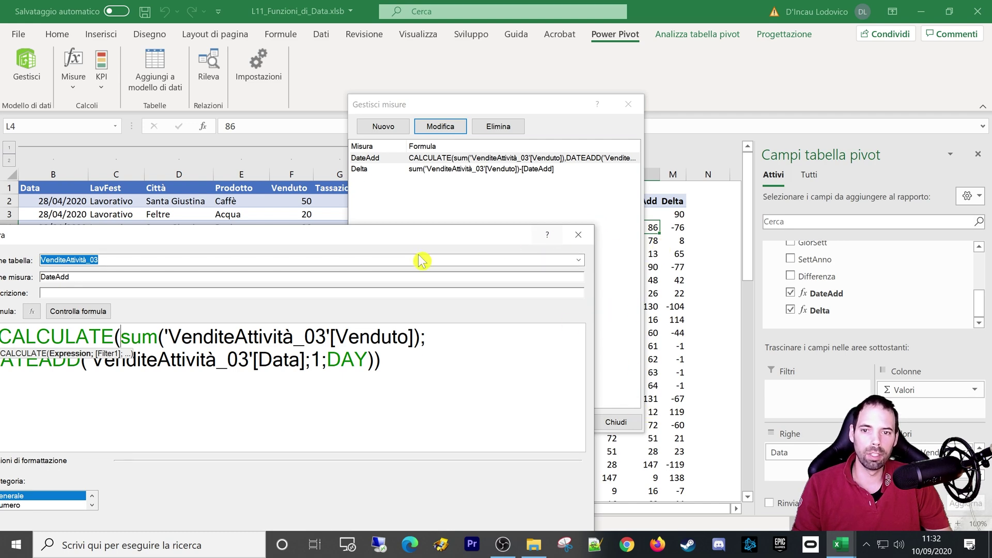
drag(367, 235, 495, 130)
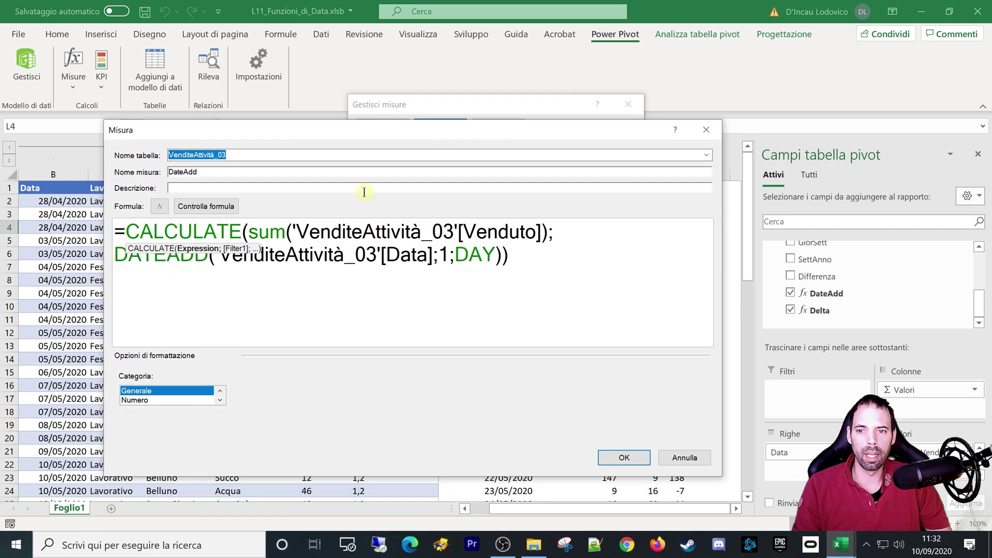
click(250, 232)
drag(249, 232, 549, 234)
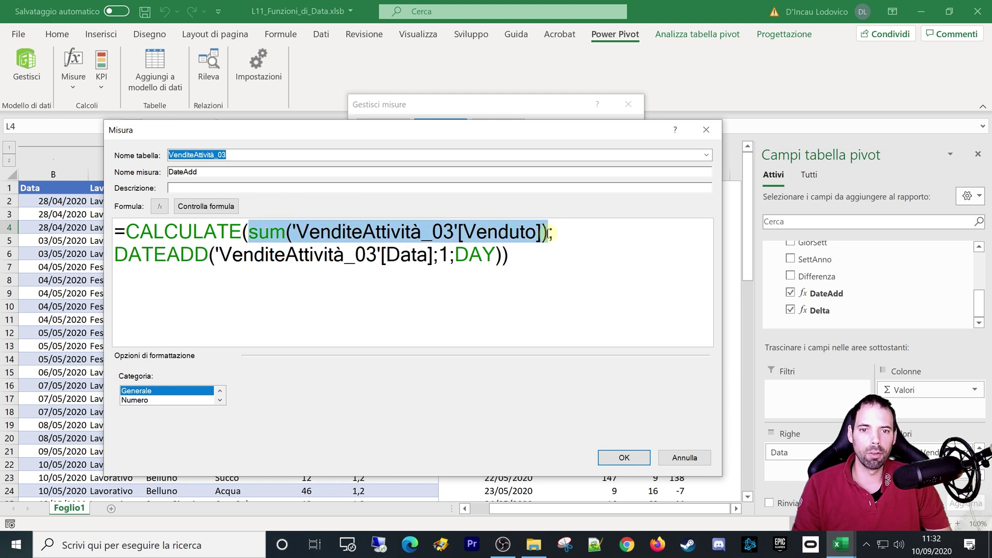
drag(548, 234, 250, 234)
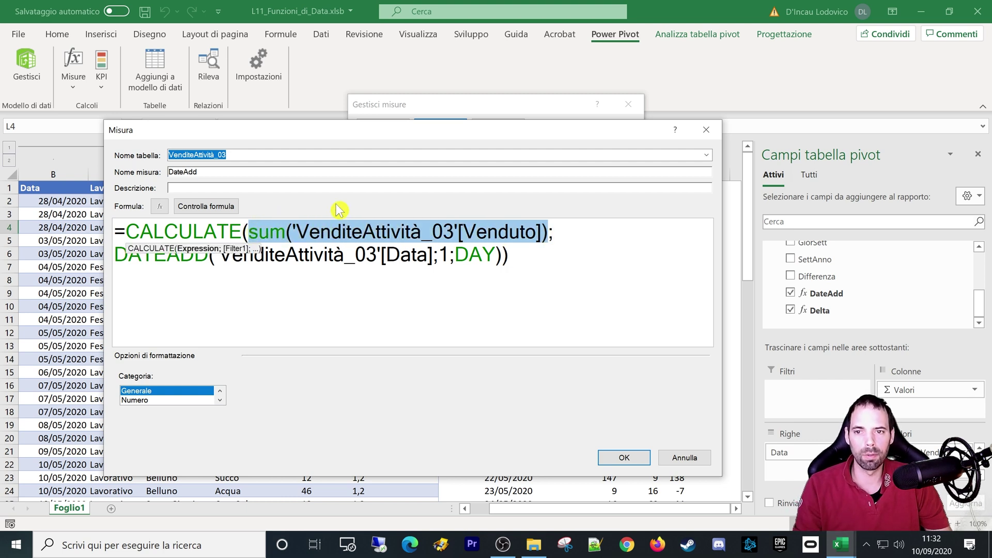
click(562, 237)
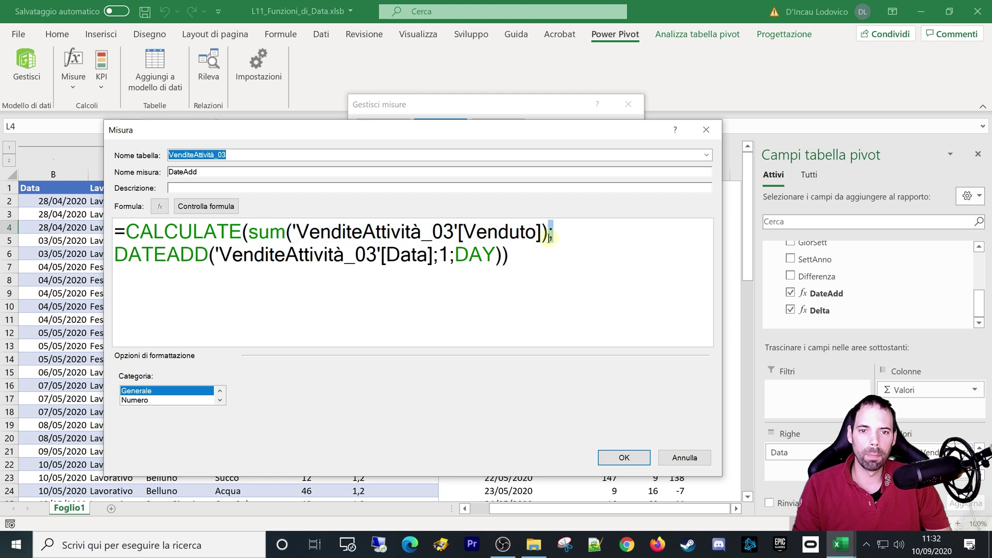
click(155, 282)
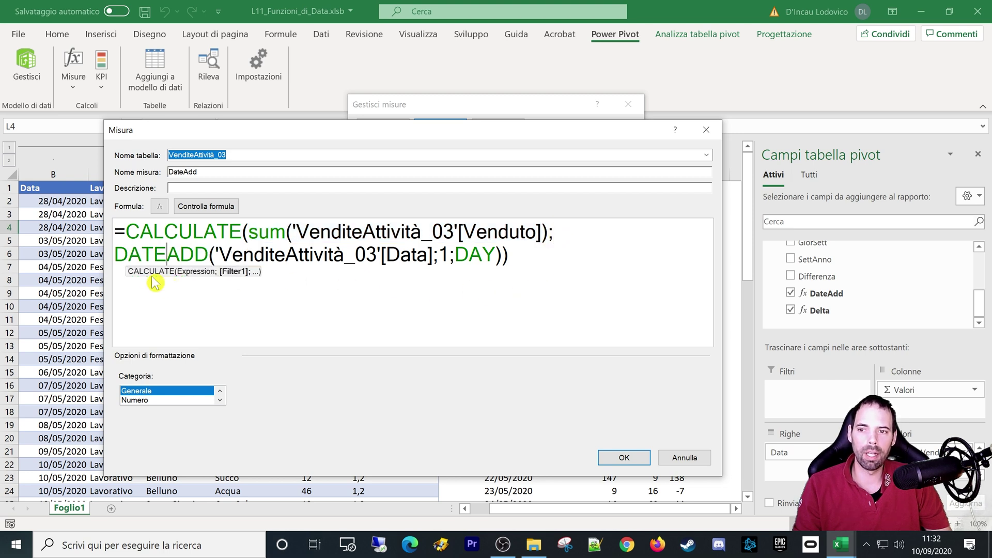
drag(117, 255, 212, 257)
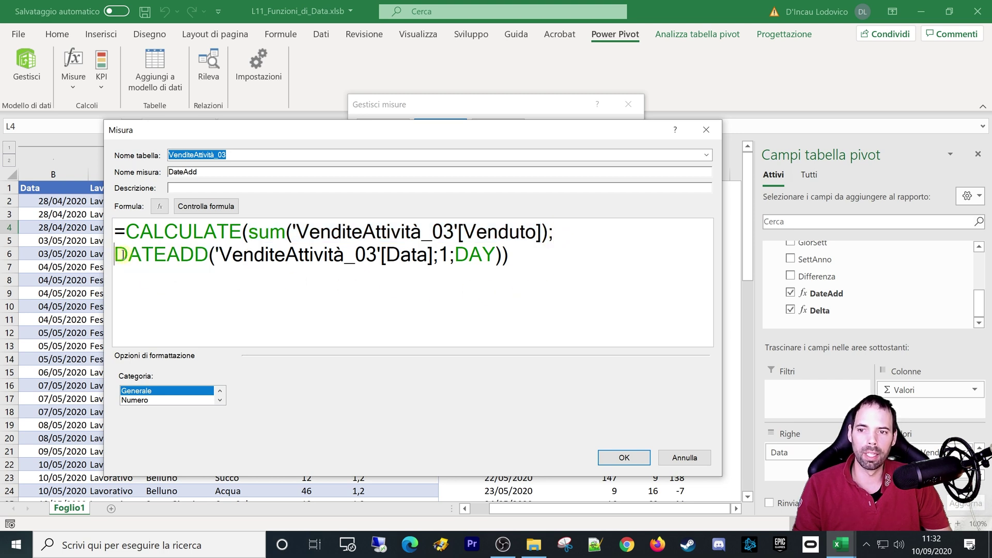
click(212, 257)
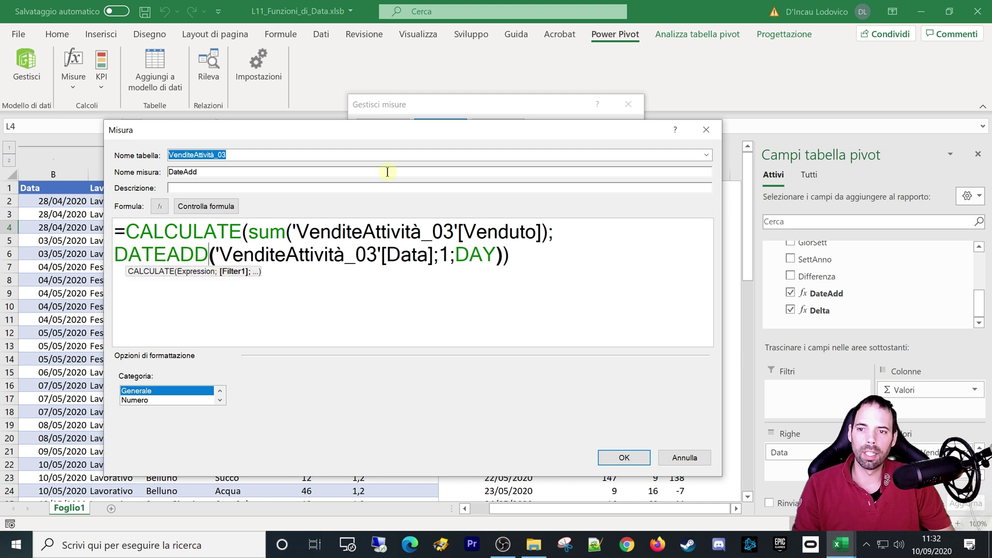
key(Right)
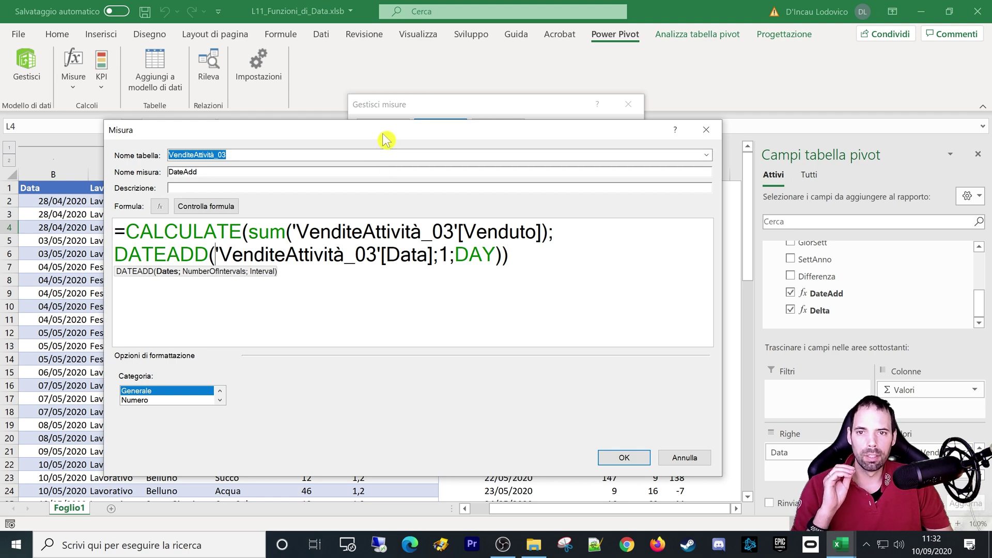
mouse_move(384, 135)
mouse_down()
mouse_move(654, 139)
mouse_move(615, 130)
mouse_up()
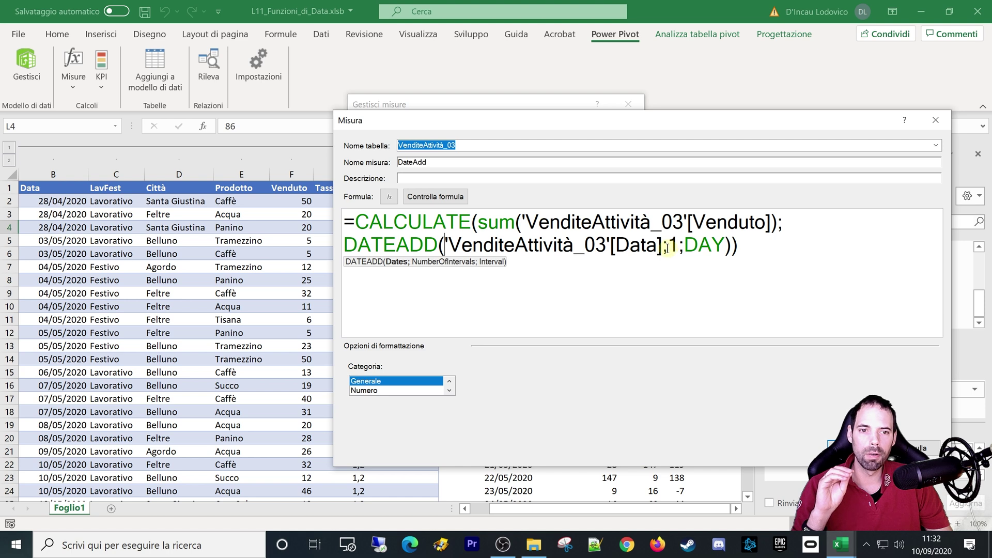
Step: Review DATEADD's Data, 1 and DAY arguments, keep DAY, and save the DateAdd measure
drag(667, 248, 443, 246)
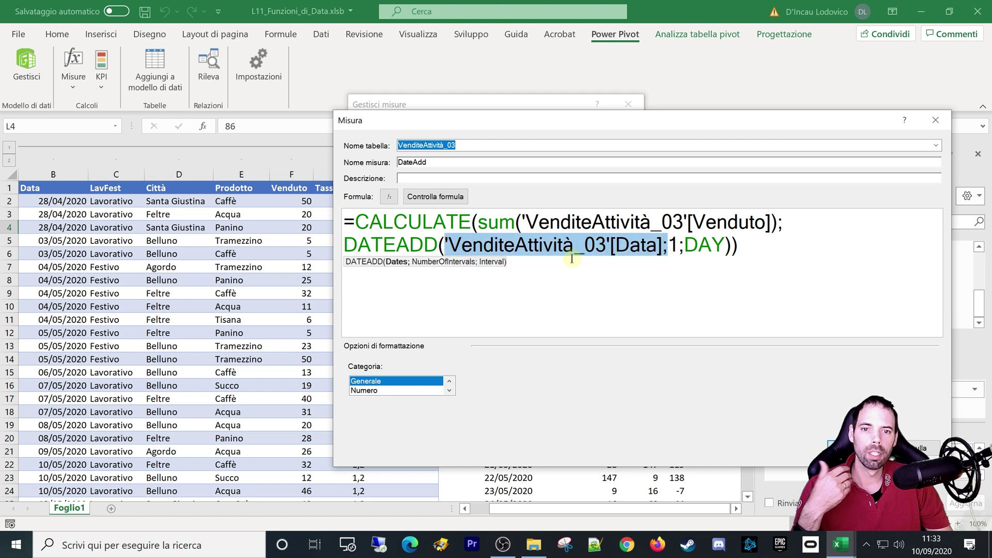
double_click(672, 245)
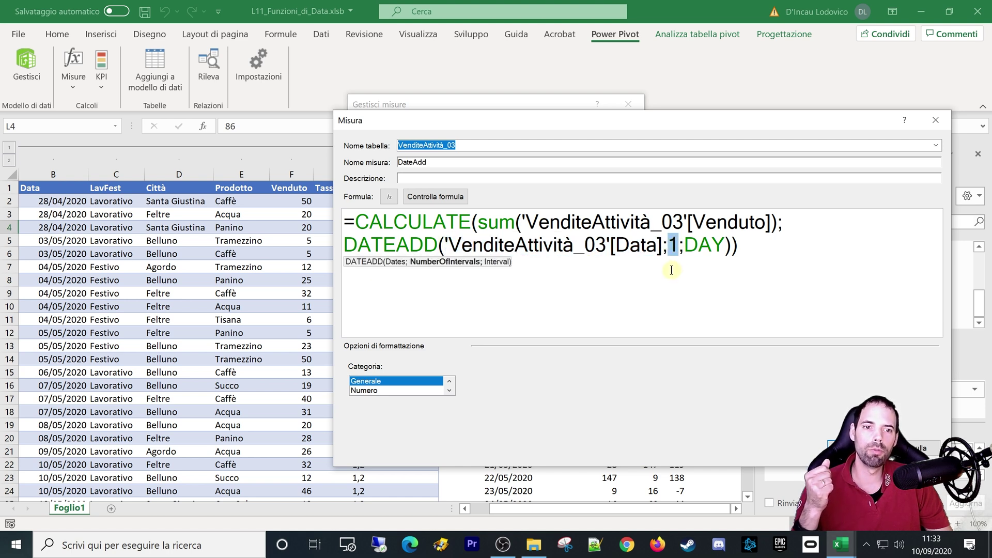
click(685, 247)
drag(686, 249, 713, 241)
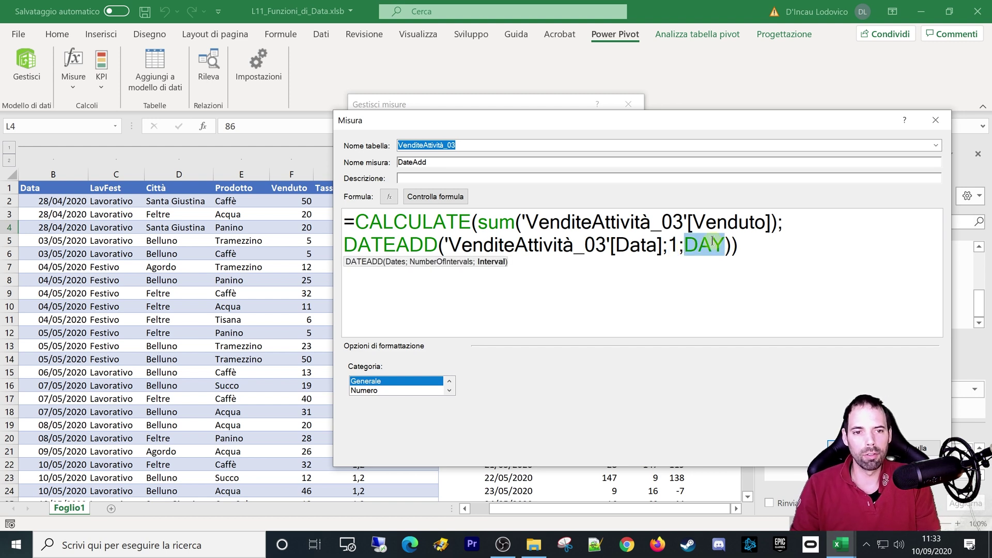
key(BackSpace)
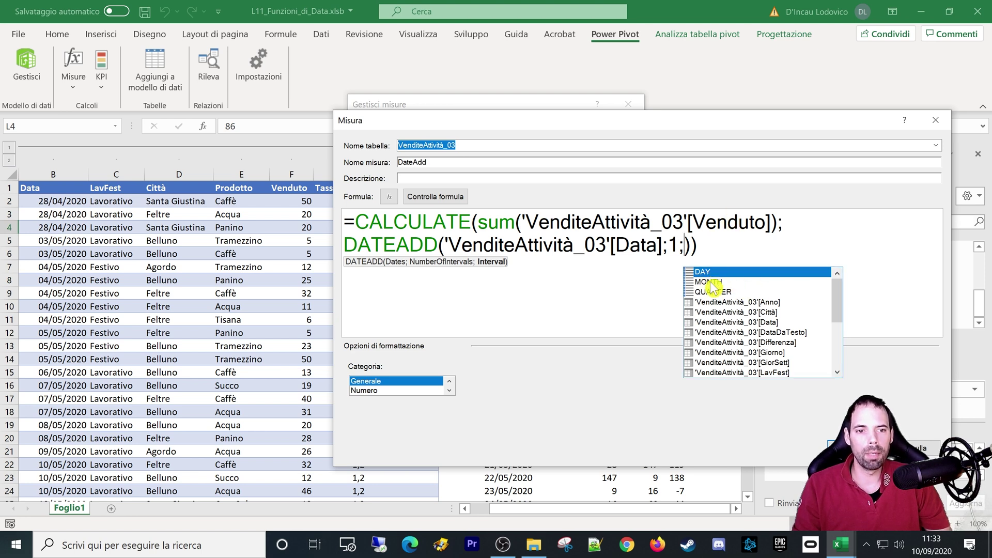
drag(837, 305, 837, 384)
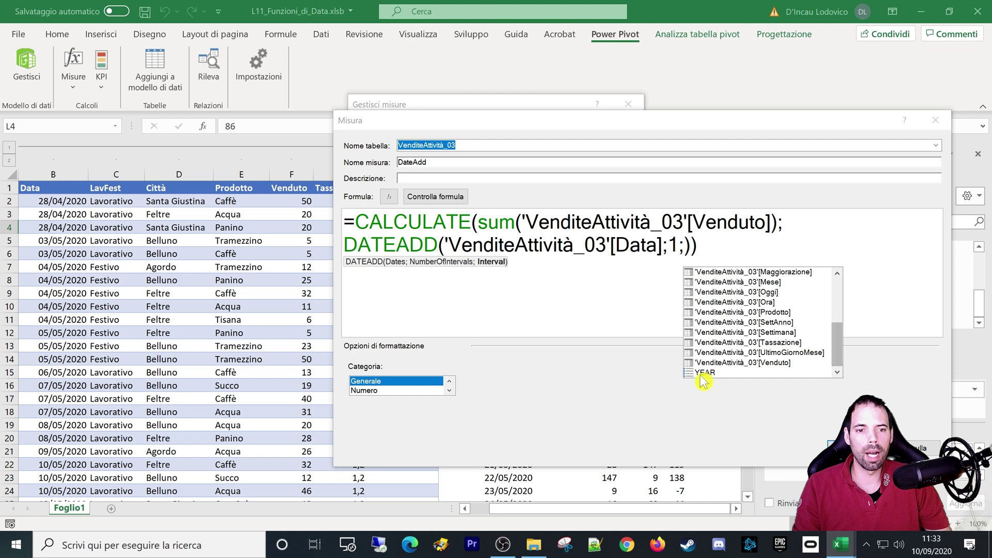
scroll(840, 321, up, 5)
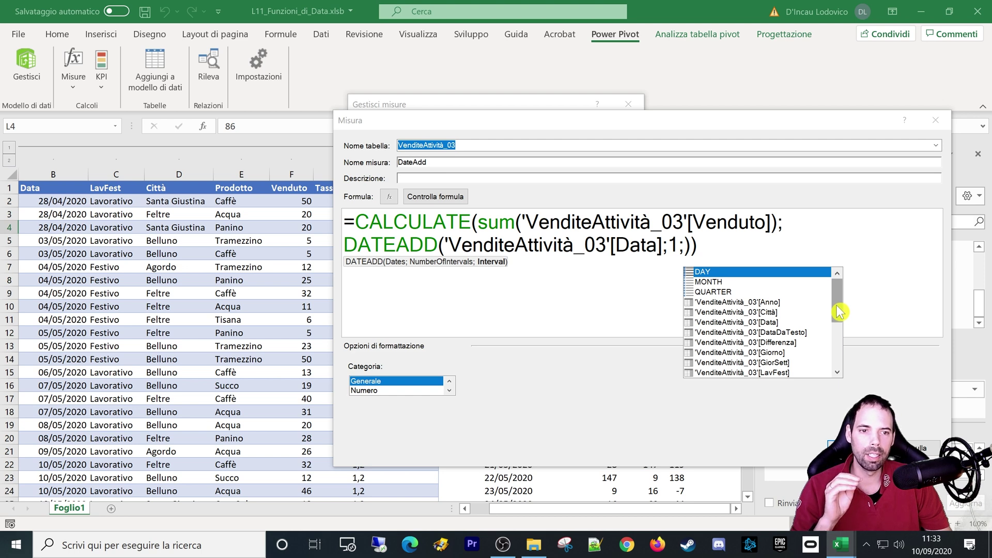
double_click(709, 272)
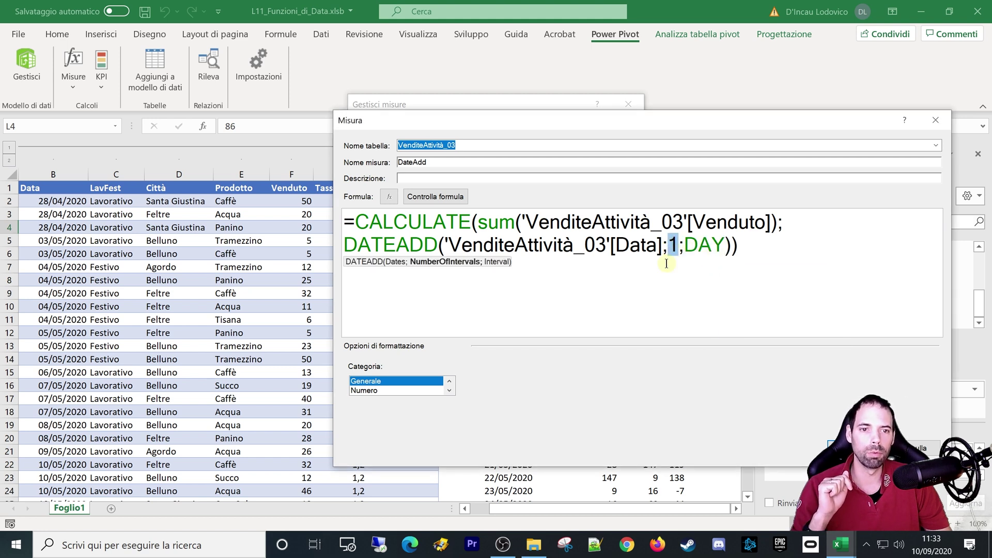
click(762, 263)
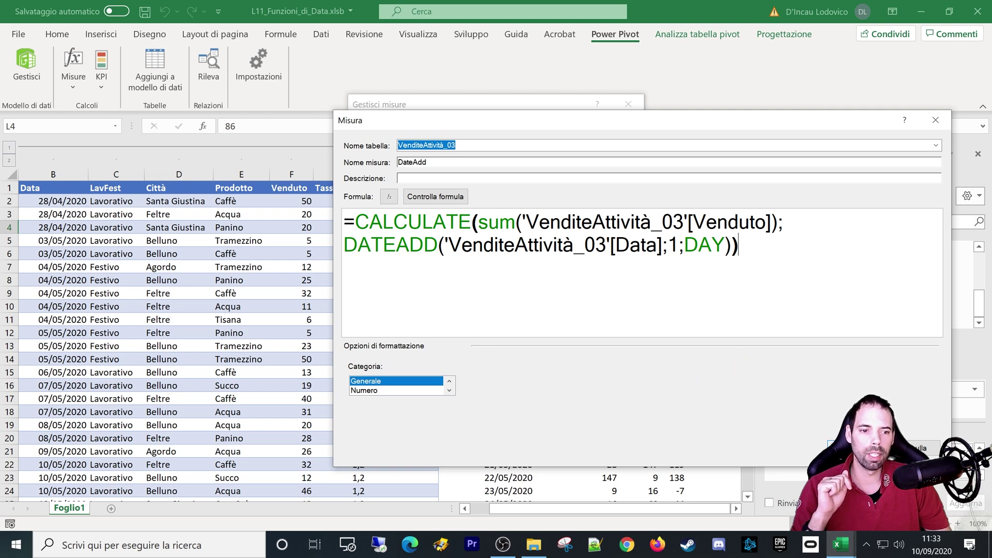
click(877, 448)
click(609, 422)
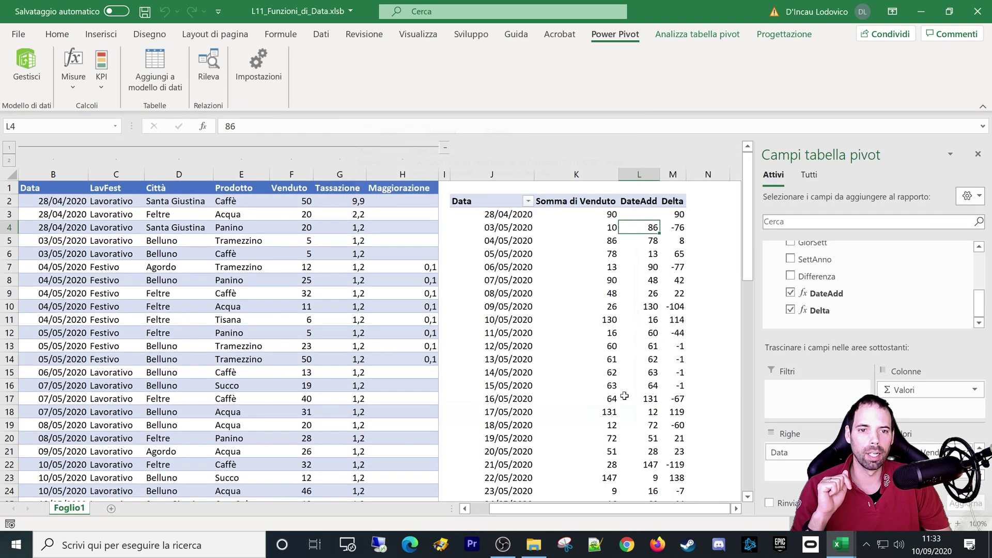
Step: Change the DateAdd measure's DATEADD offset from 1 to 2 days
click(613, 241)
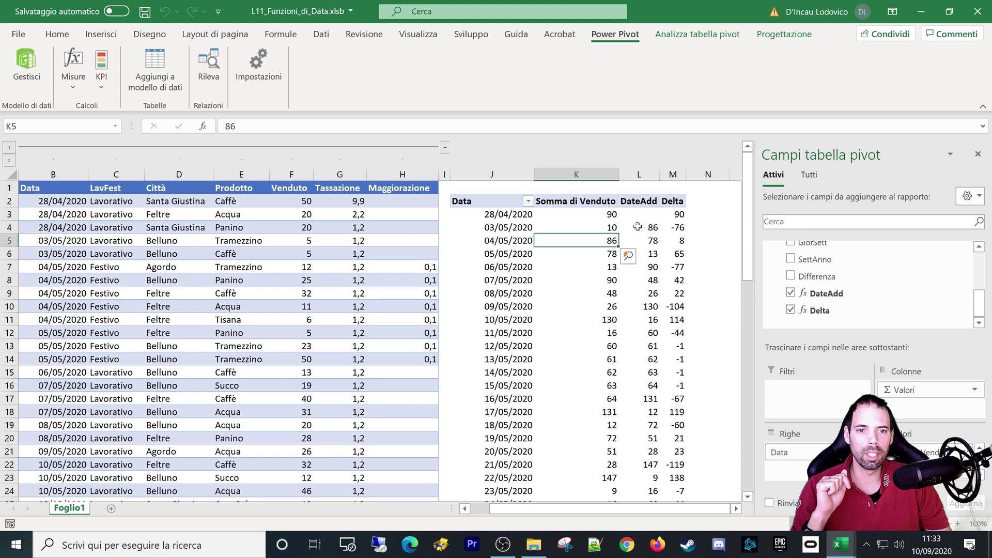
key(Up)
key(Left)
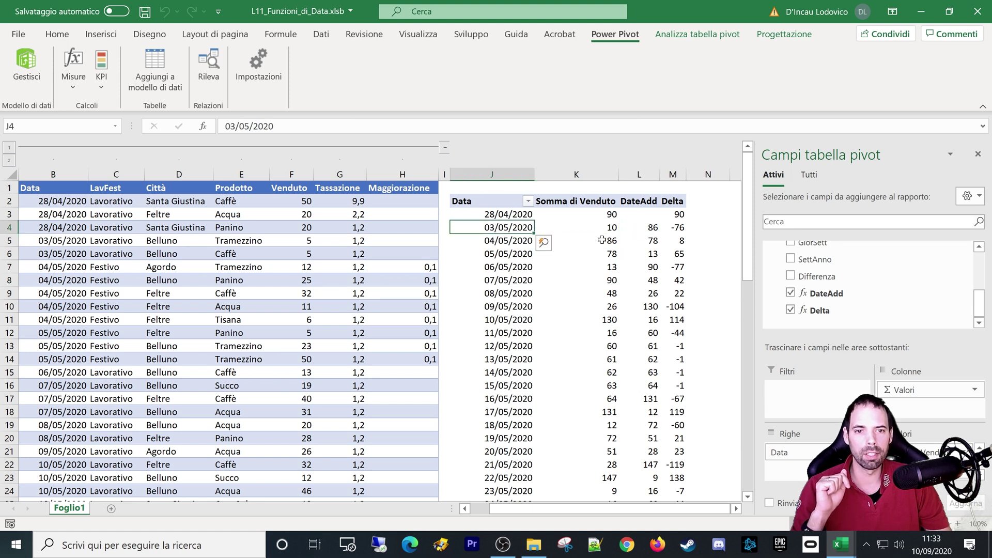
click(72, 78)
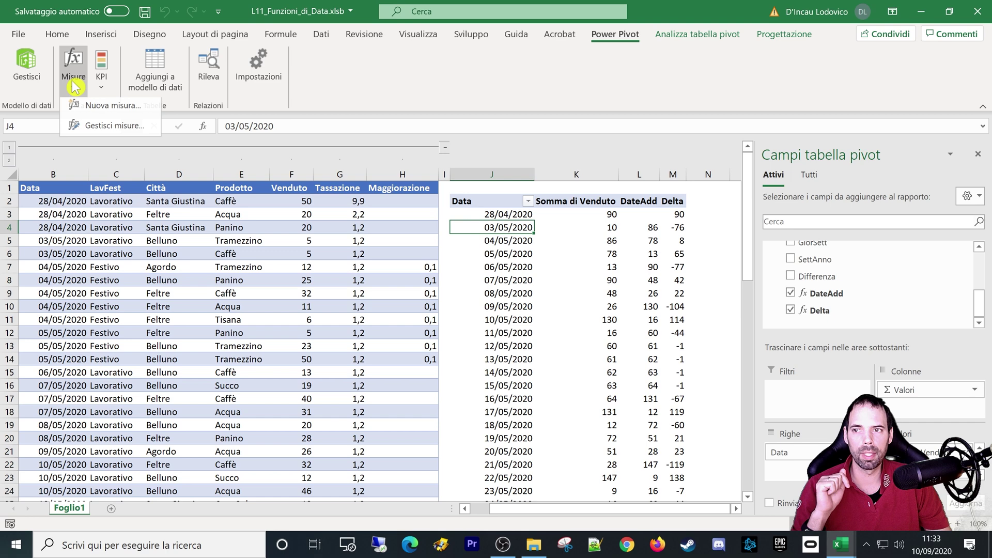
click(90, 127)
double_click(437, 158)
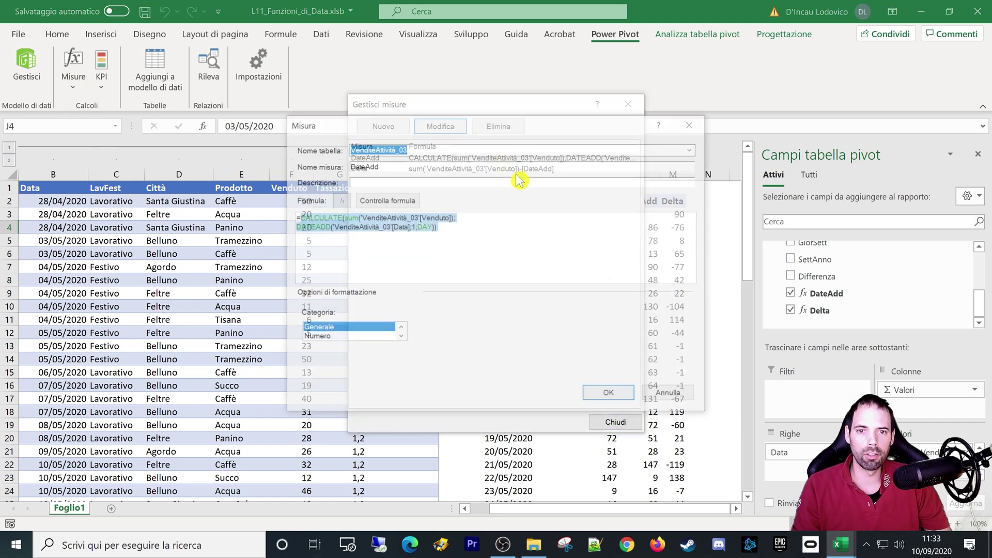
double_click(411, 227)
text(2)
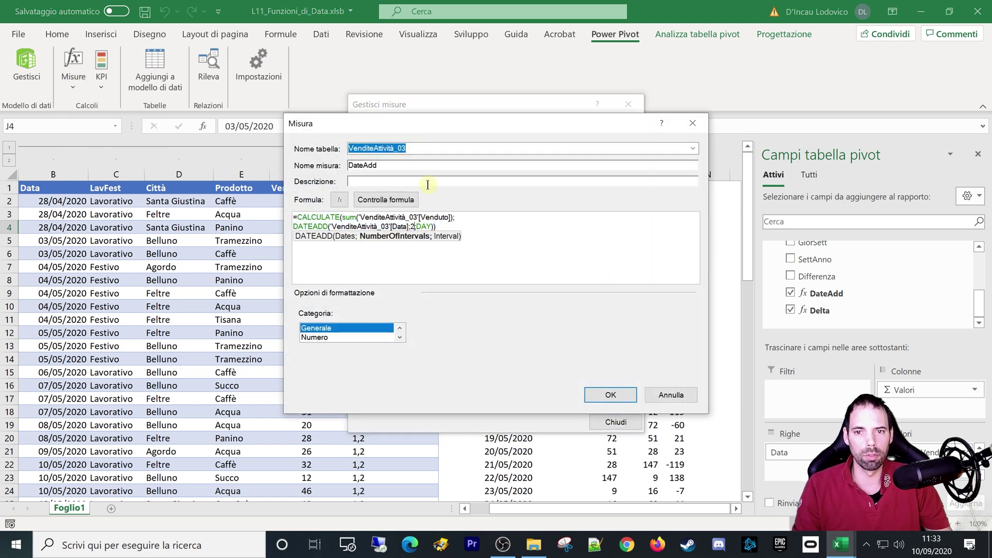
click(610, 395)
click(618, 423)
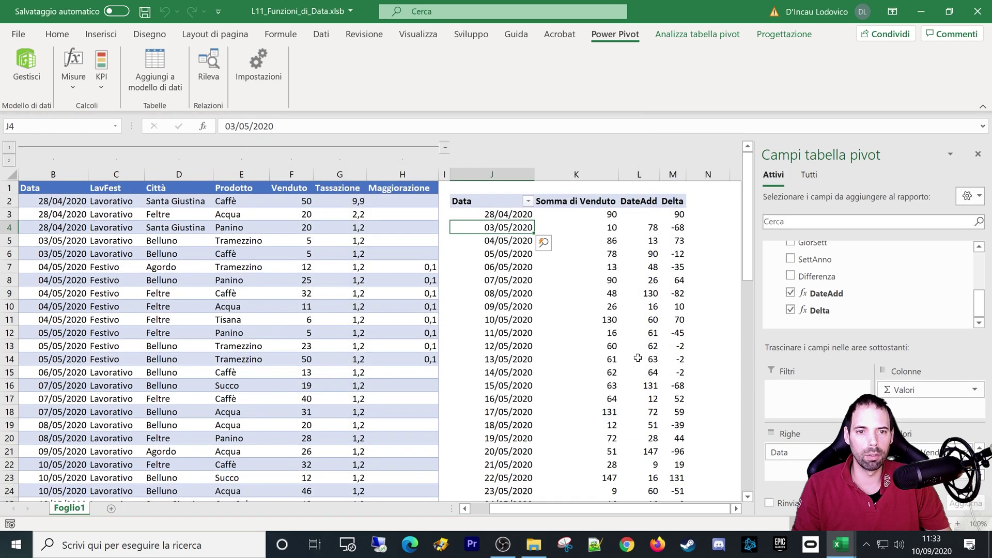
Step: Verify 03/05/2020 now shows DateAdd 78 and Delta -68 against the 05/05/2020 total
click(652, 227)
click(610, 257)
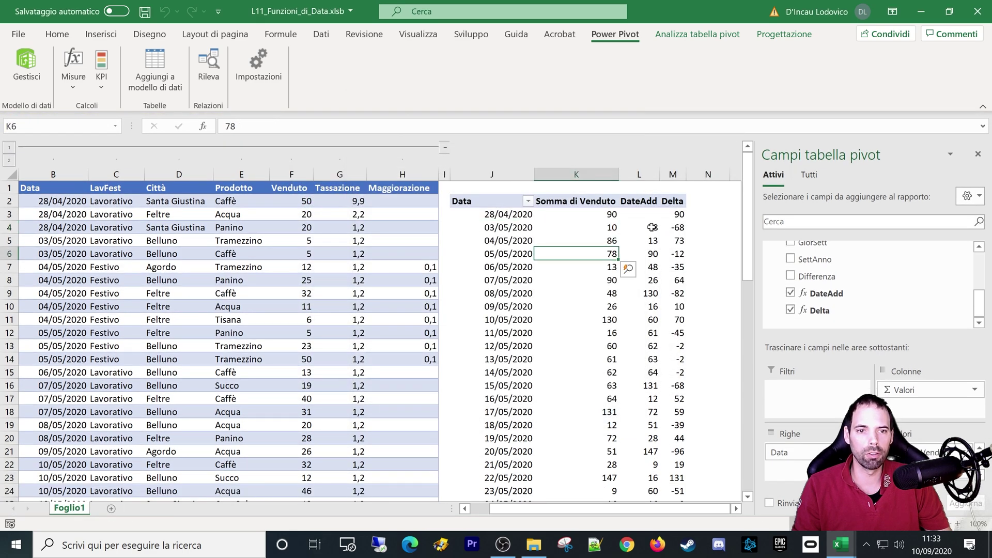
click(678, 227)
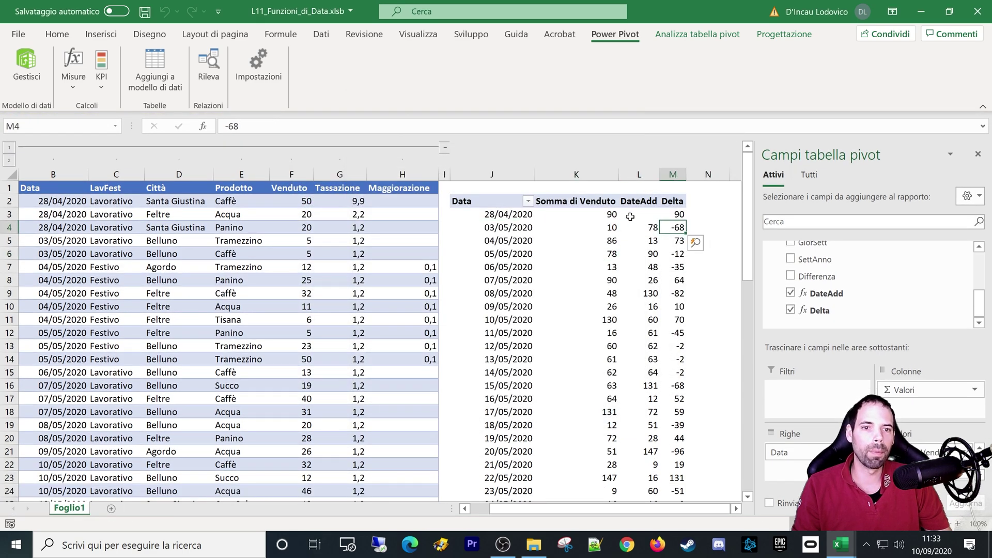
click(605, 230)
click(648, 227)
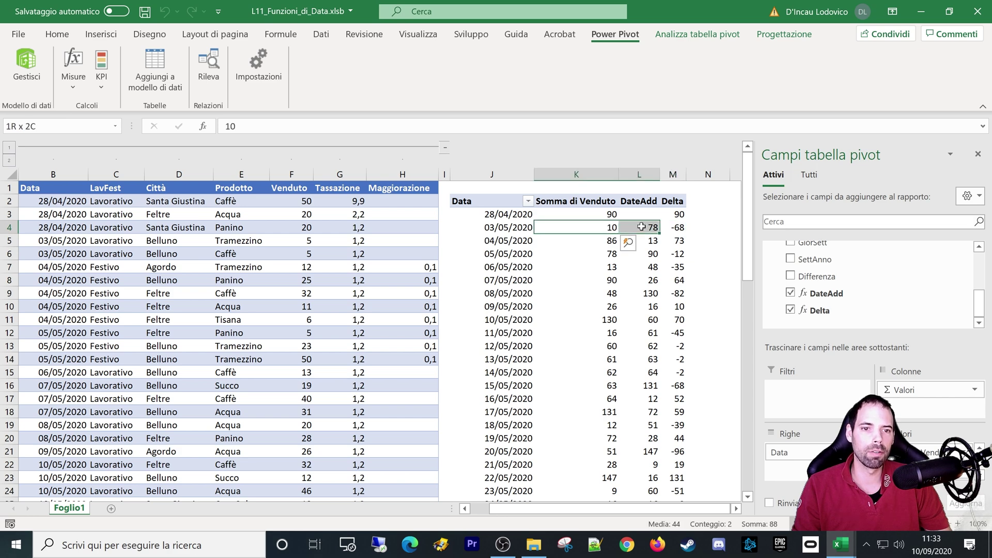
click(676, 228)
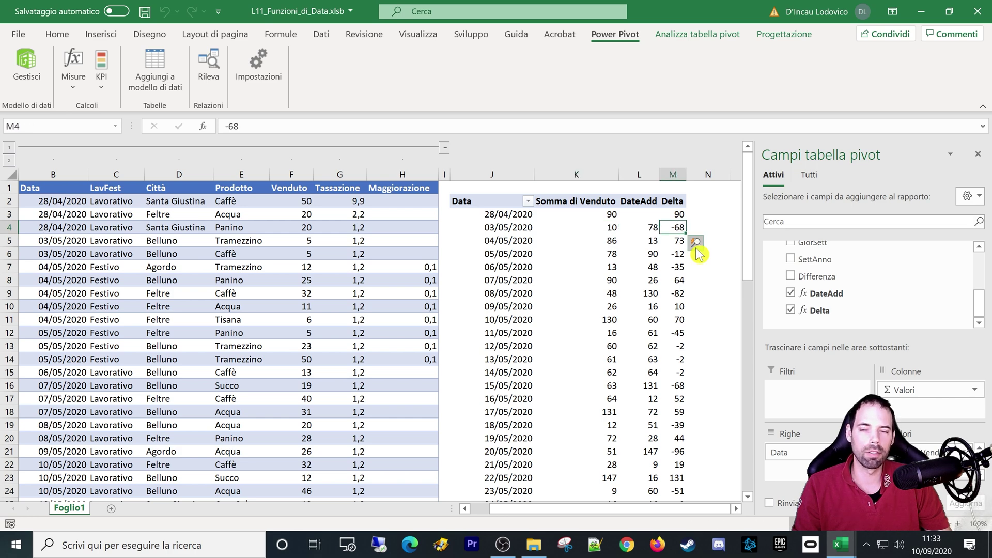
Step: Open the Delta measure for editing from the Gestisci misure list
click(72, 75)
click(83, 126)
click(357, 169)
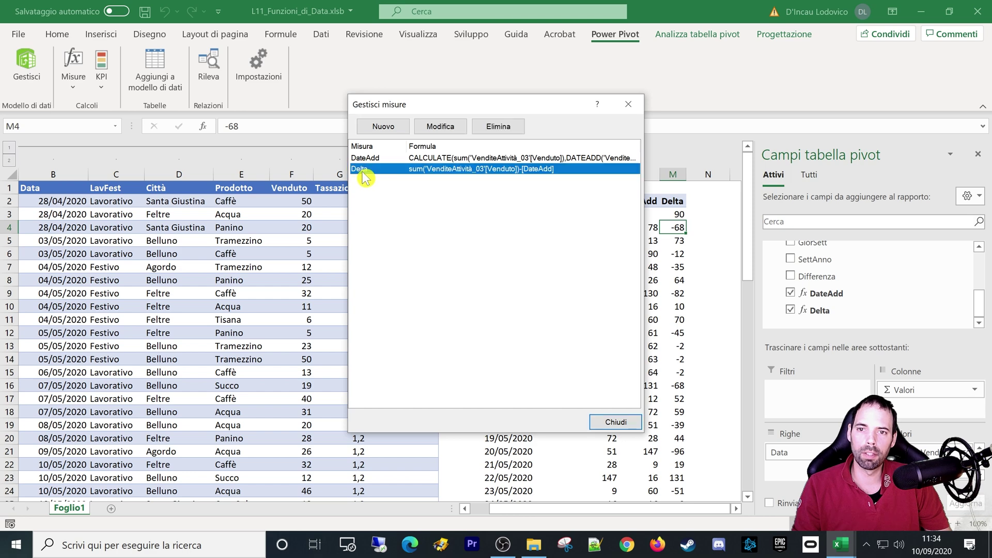
click(442, 128)
ctrl+scroll(452, 252, up, 3)
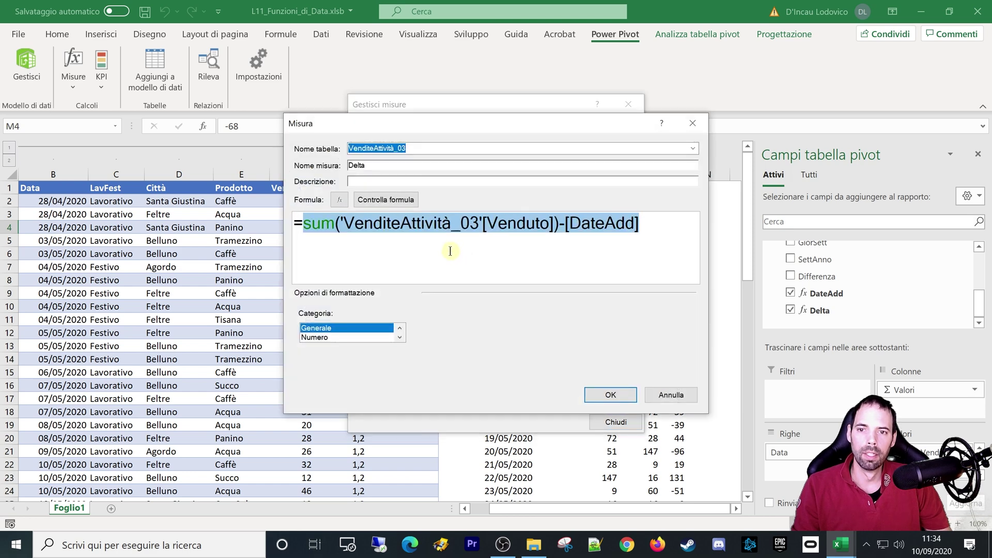
Step: Review the Delta formula, sum of Venduto minus [DateAdd], then close it unchanged
click(417, 258)
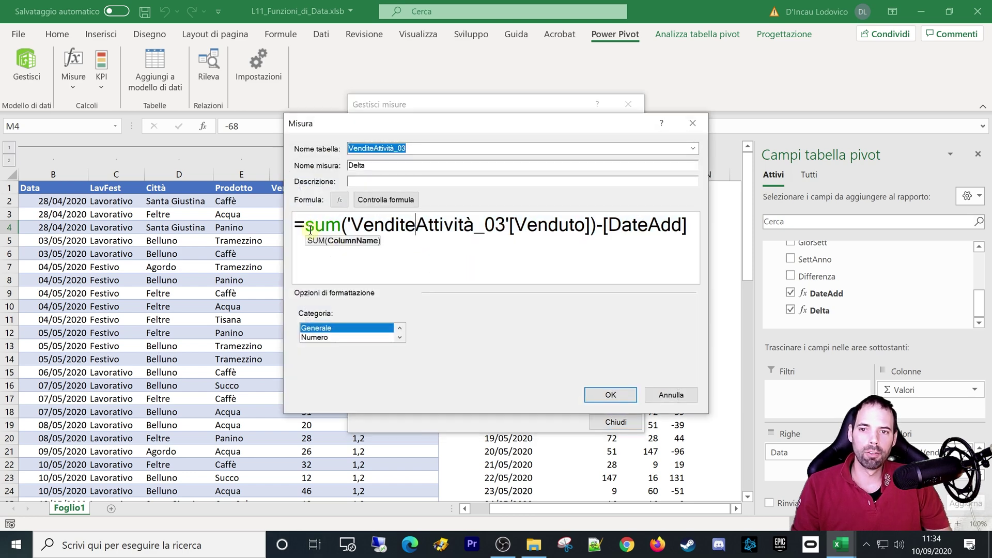
drag(305, 225, 587, 226)
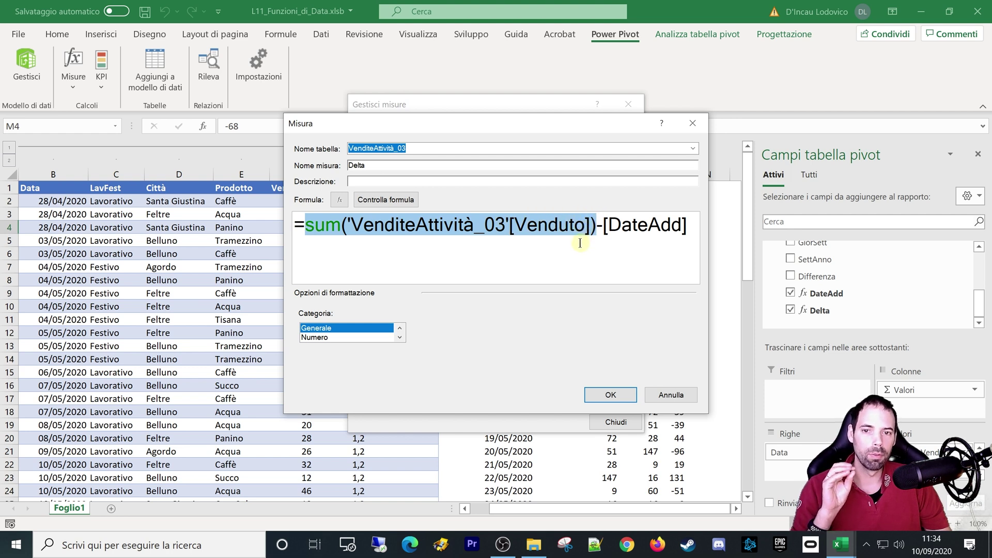
click(406, 238)
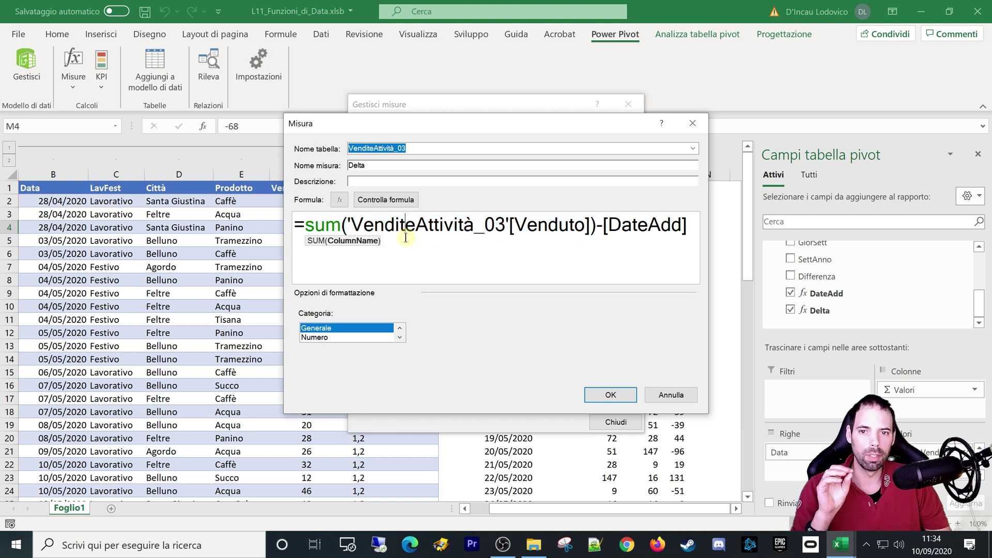
drag(385, 124, 632, 200)
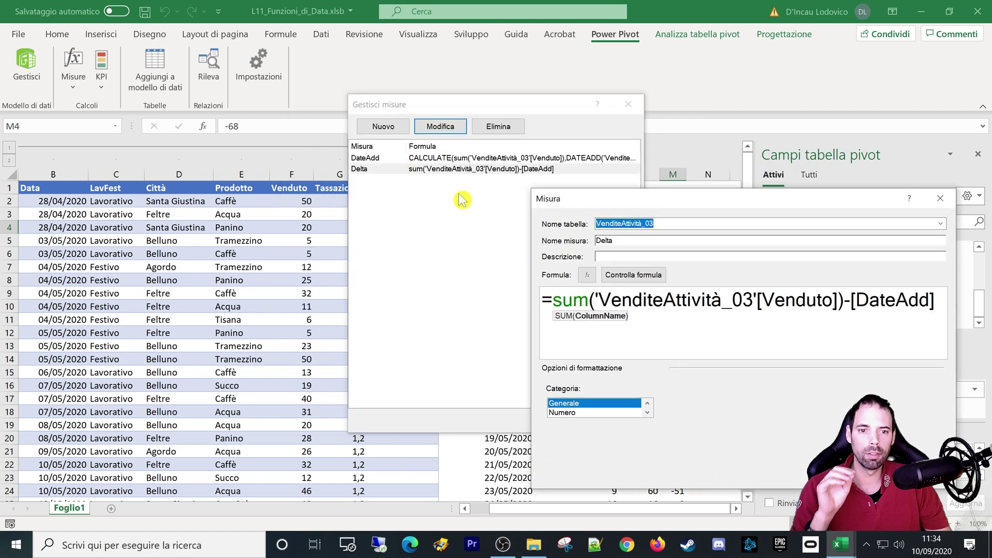
drag(554, 301, 840, 300)
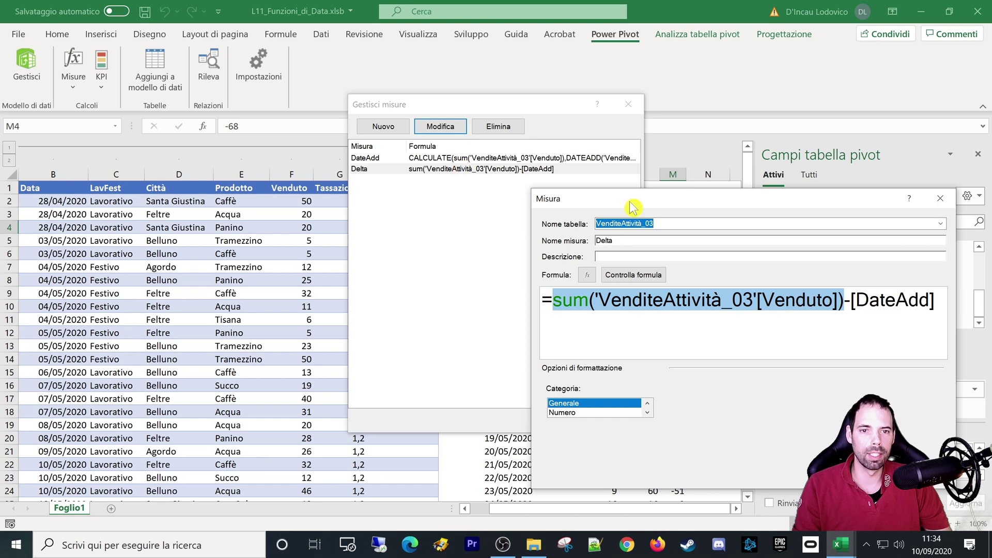
drag(633, 206, 440, 202)
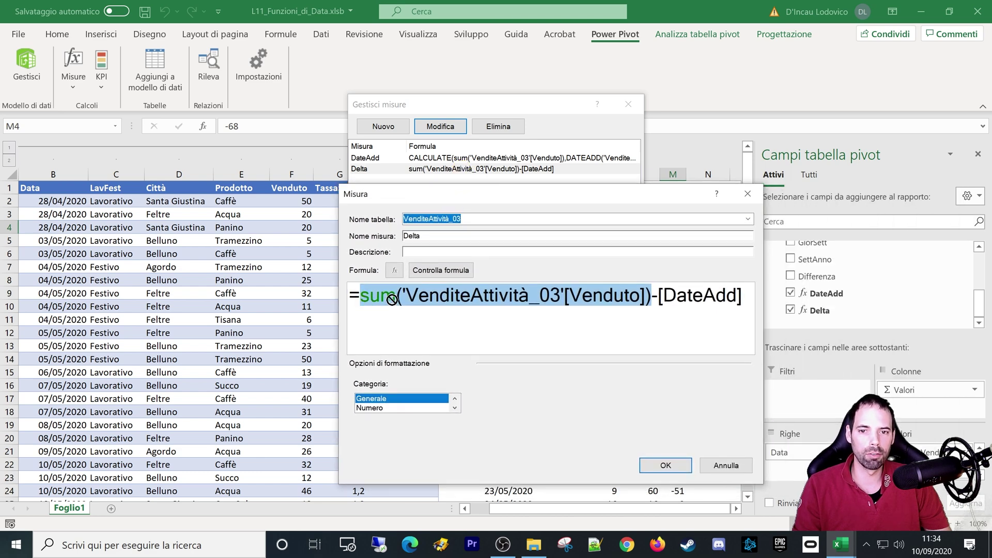
click(473, 300)
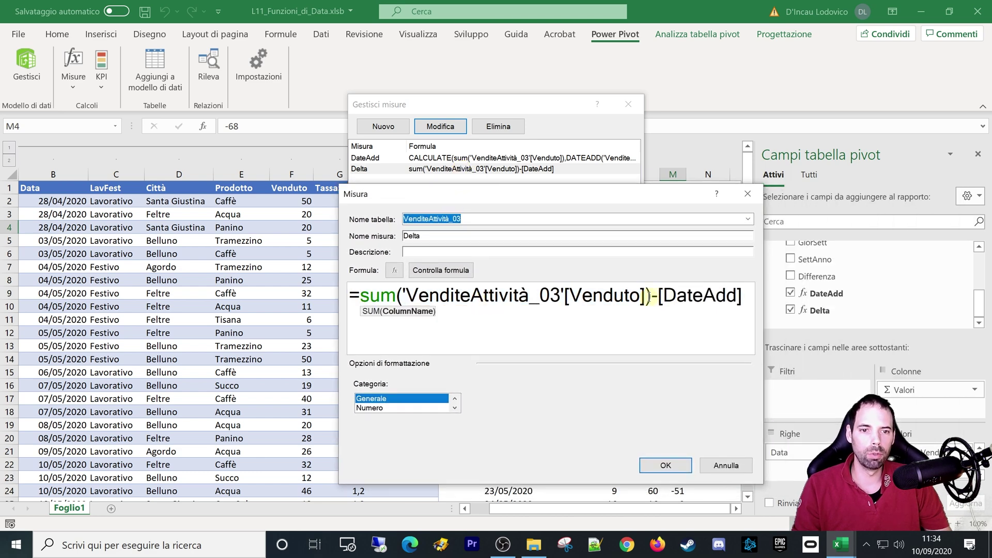
drag(649, 297, 742, 298)
click(677, 297)
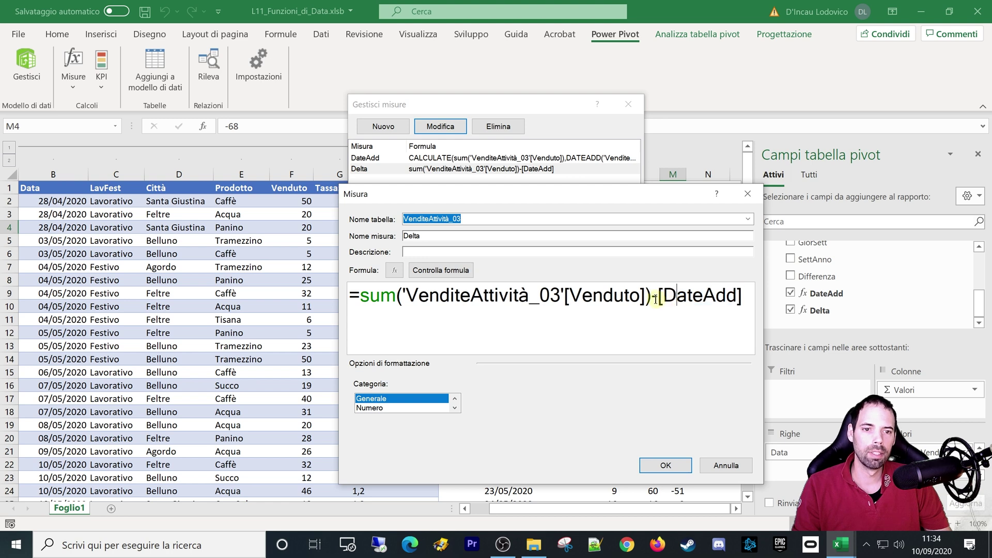
drag(656, 299, 737, 300)
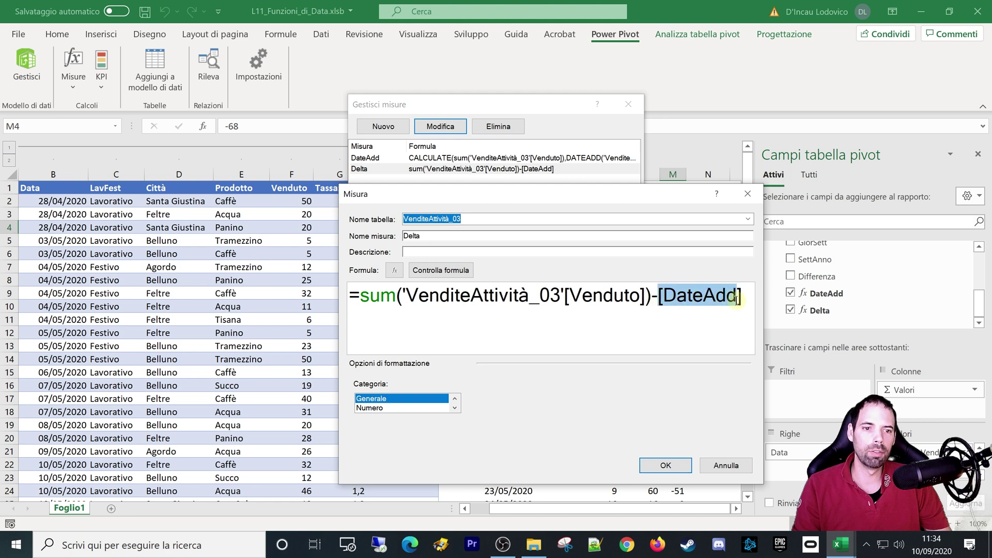
click(660, 298)
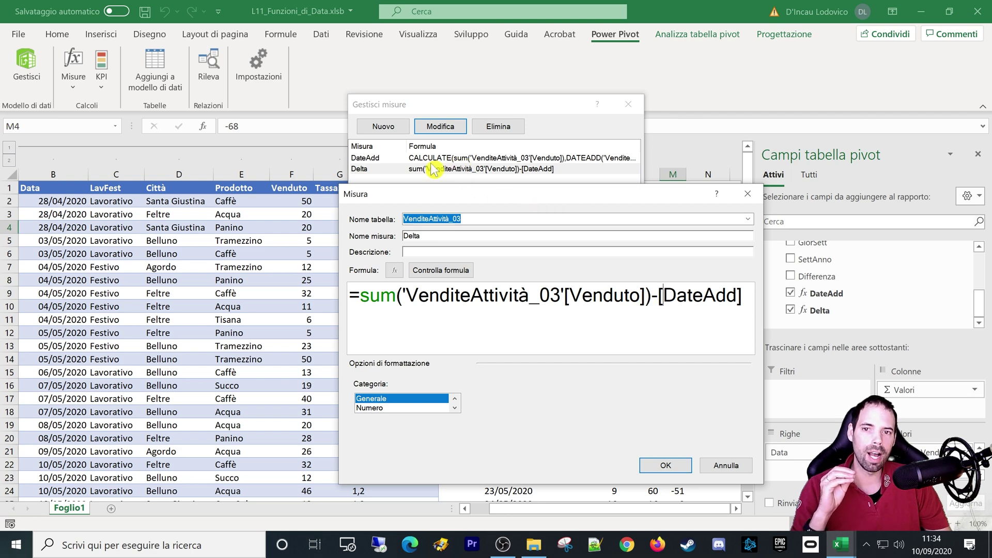
click(726, 465)
Step: Add a new measure SommaVenduto defined as Sum('VenditeAttività_03'[Venduto]), checked and saved
click(384, 126)
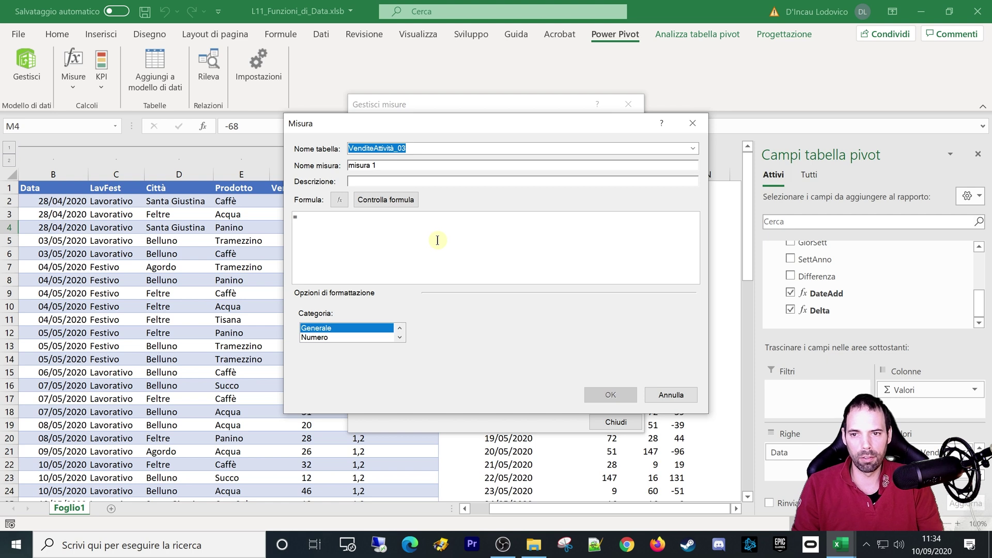
click(399, 163)
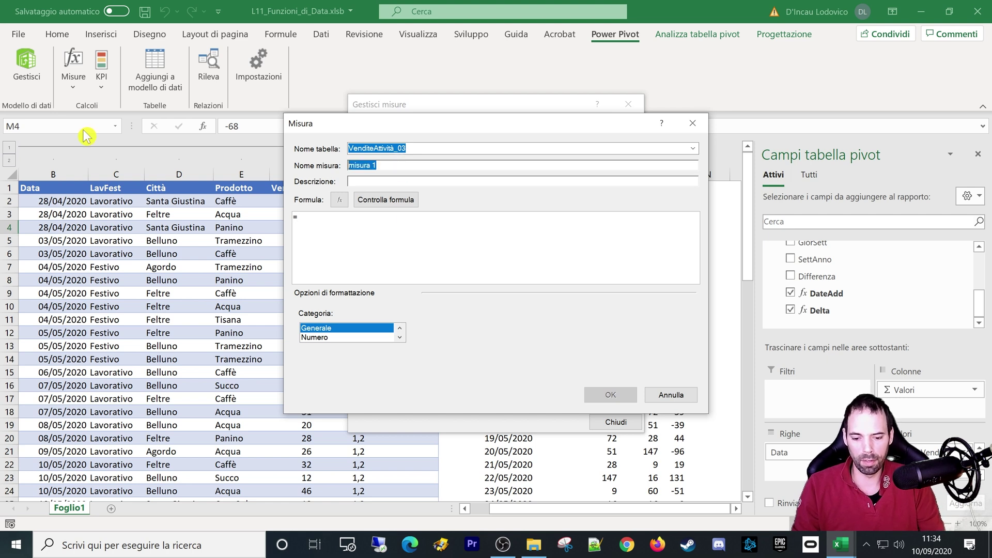
text(SommaVenduto)
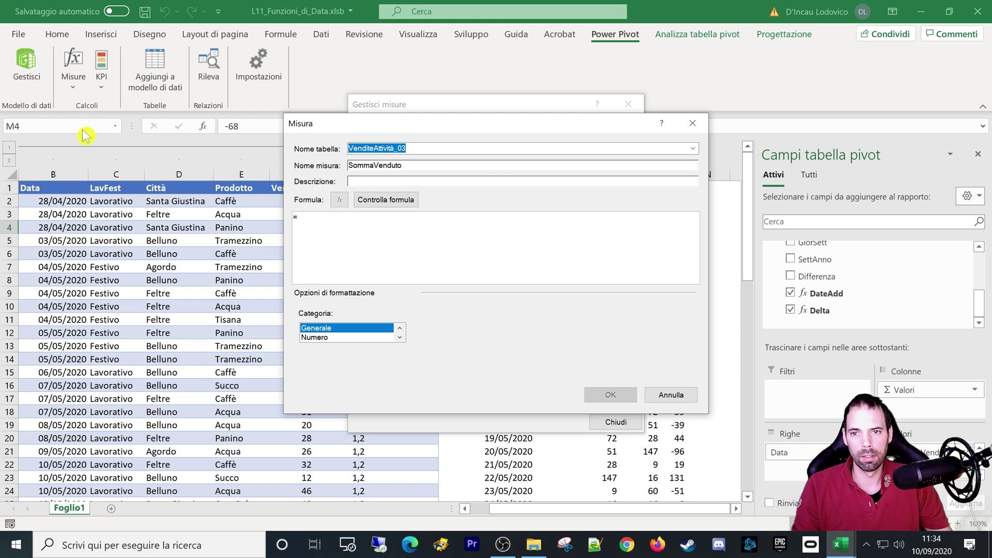
click(372, 251)
text(Sum()
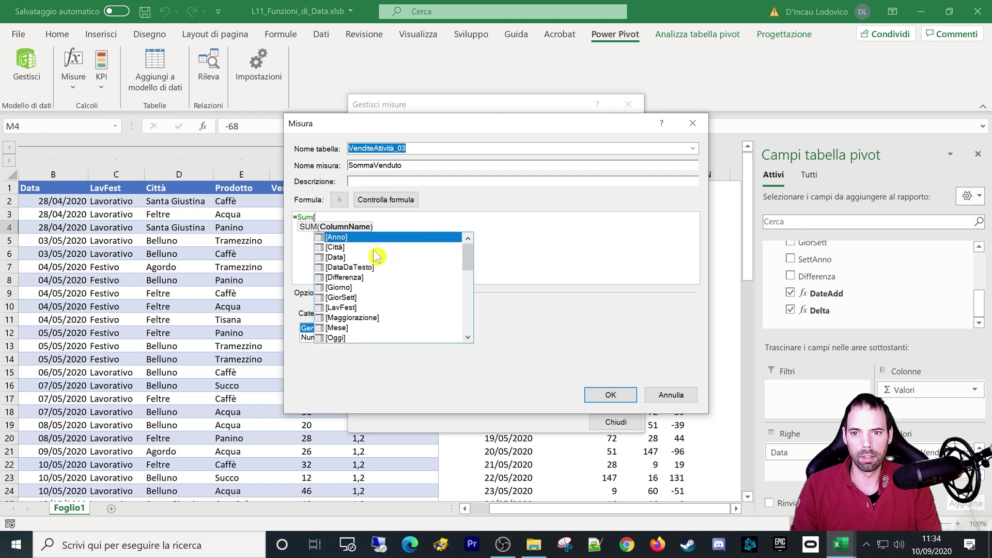
text(venduto)
key(Tab)
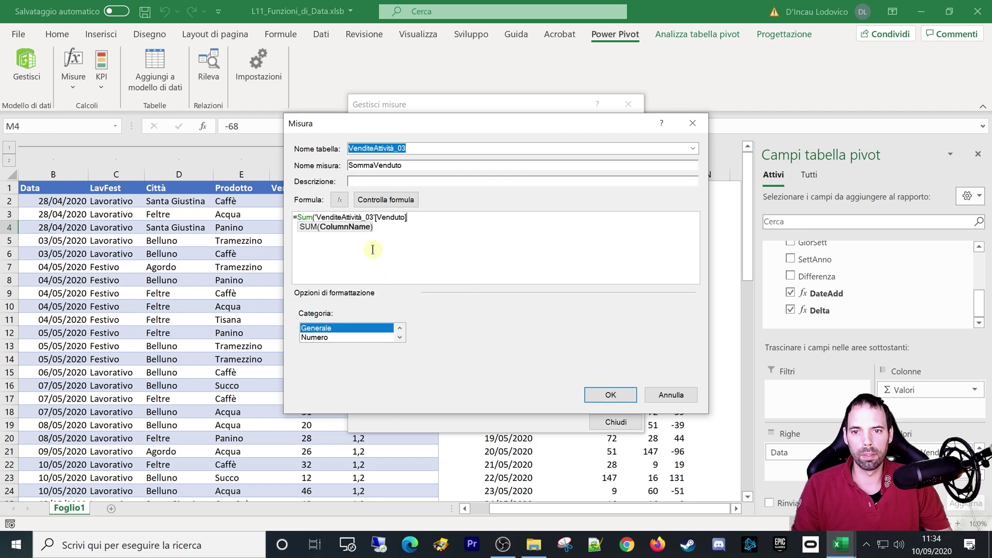
text())
click(385, 199)
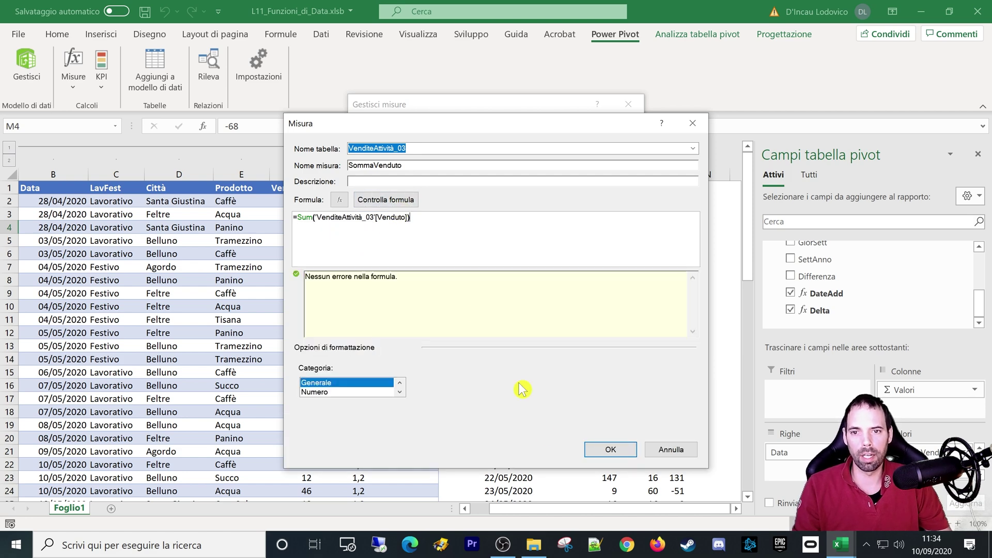
click(615, 450)
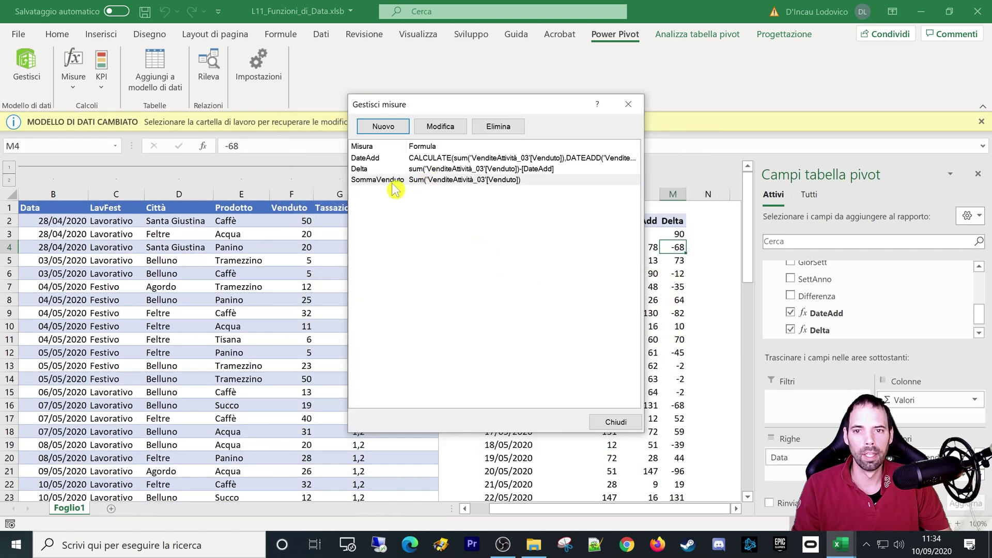
Step: Edit Delta so its formula reads =[Somma di Venduto]-[DateAdd]
click(388, 181)
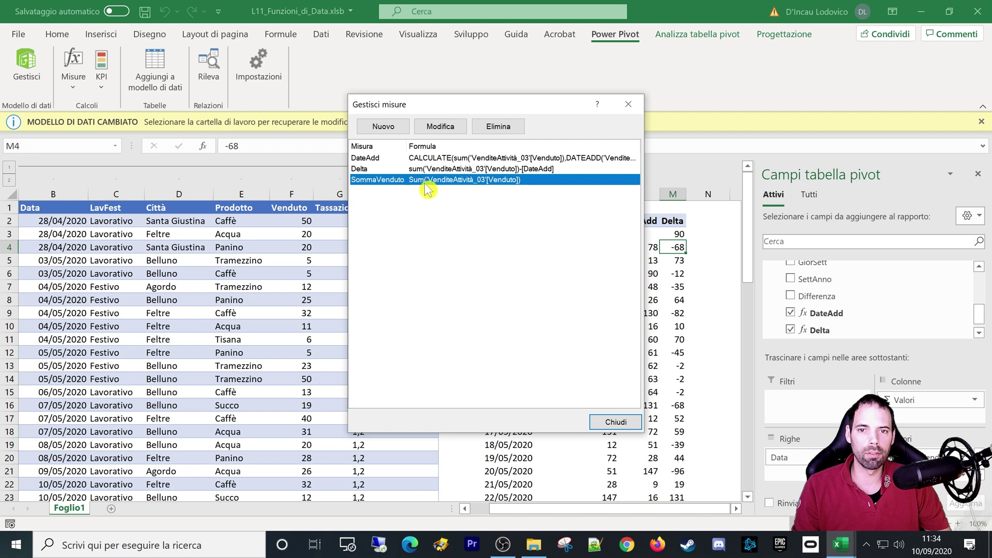
click(440, 169)
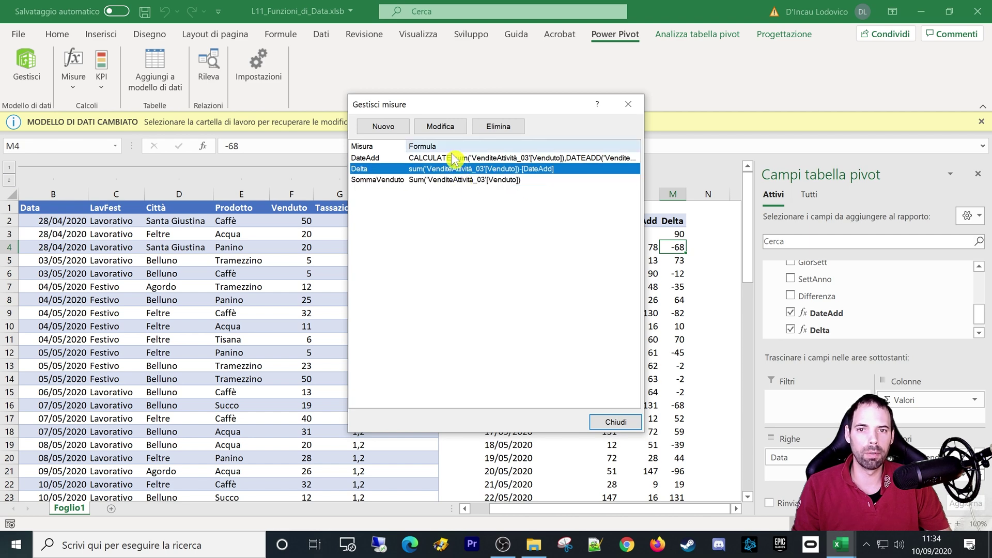
click(439, 126)
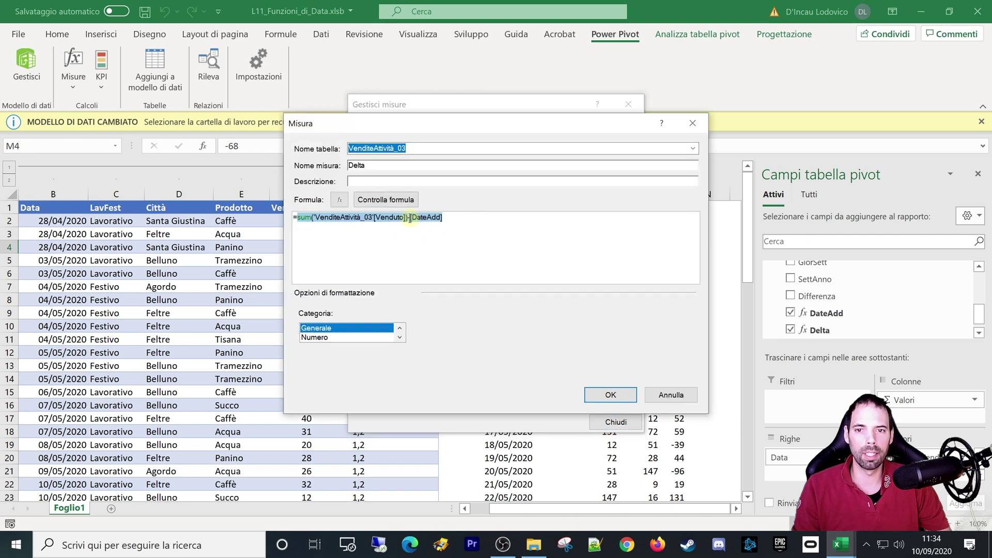
scroll(410, 218, up, 3)
click(539, 223)
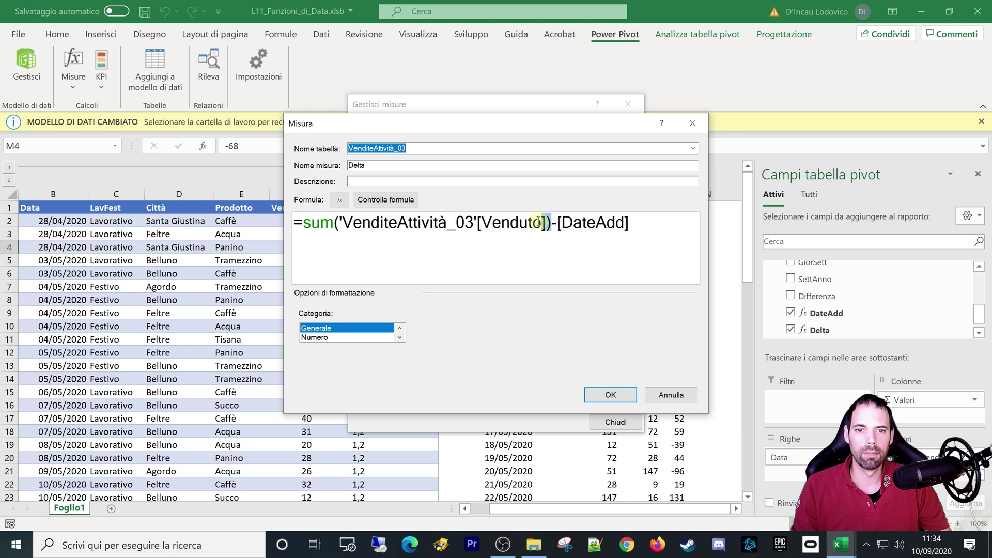
drag(539, 222, 313, 226)
text([somm)
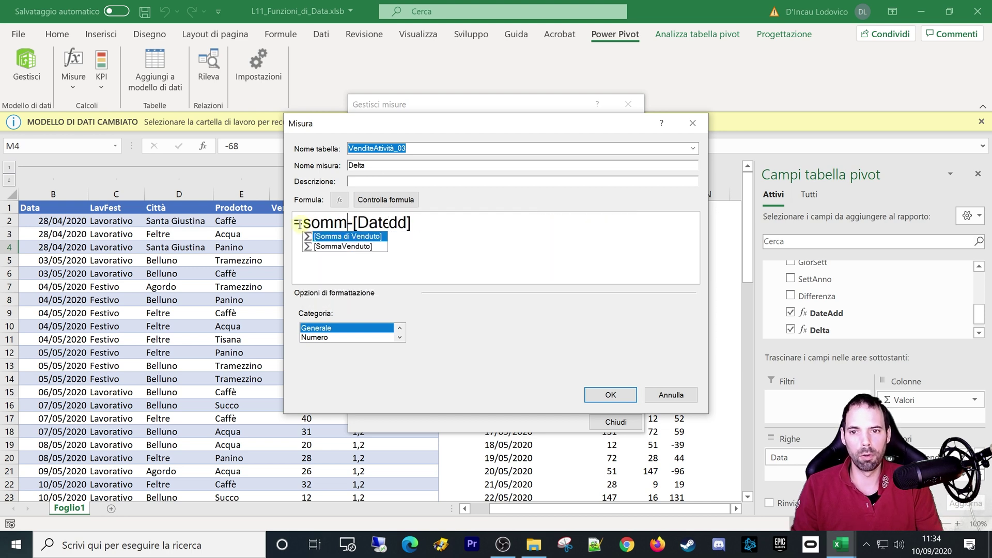
key(Tab)
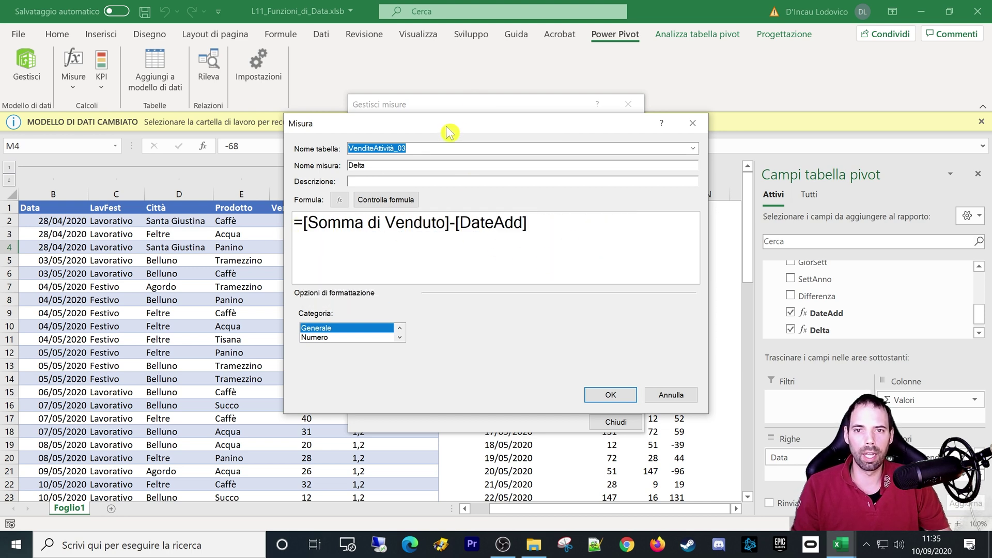
drag(443, 125, 638, 160)
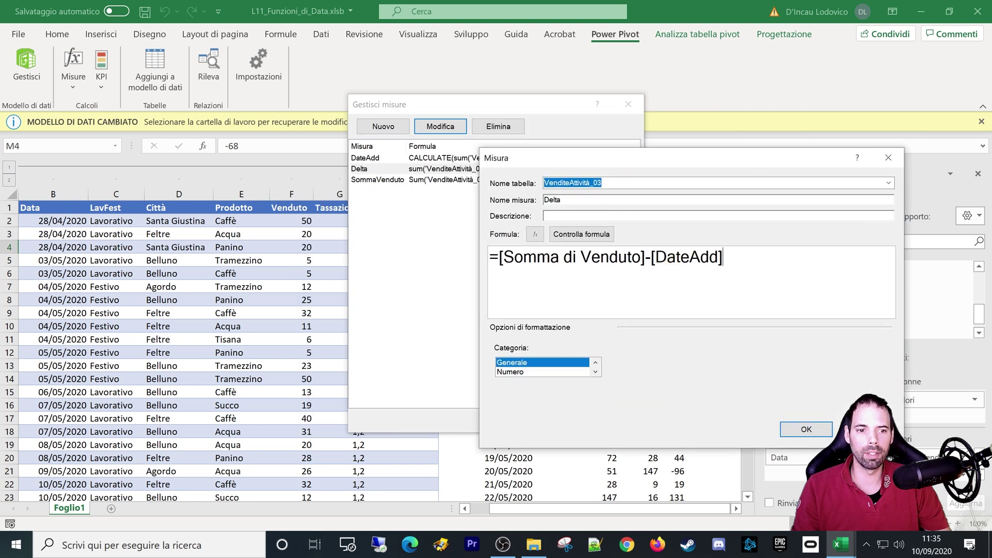
Step: Save Delta, then replace DateAdd's sum of Venduto inside CALCULATE with [Somma di Venduto]
click(806, 429)
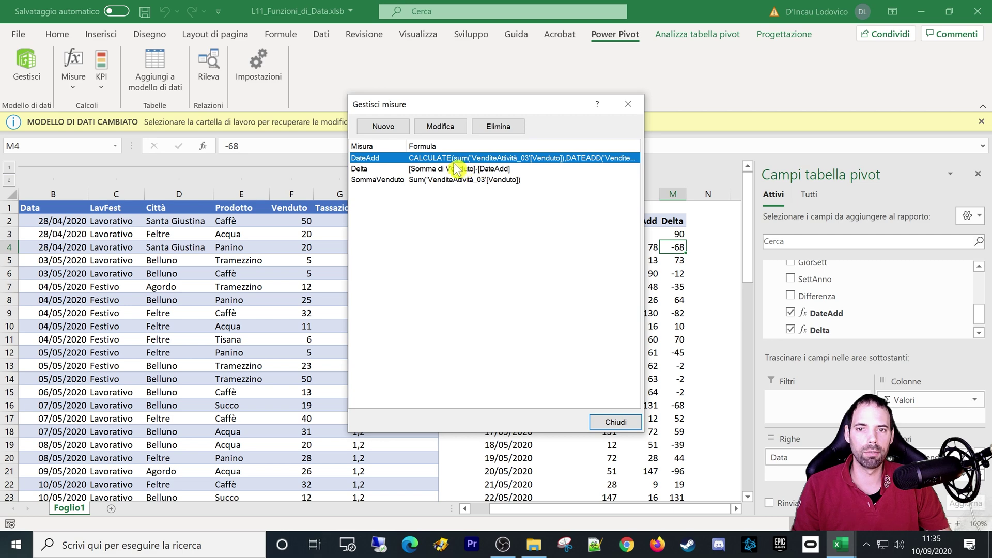
click(440, 126)
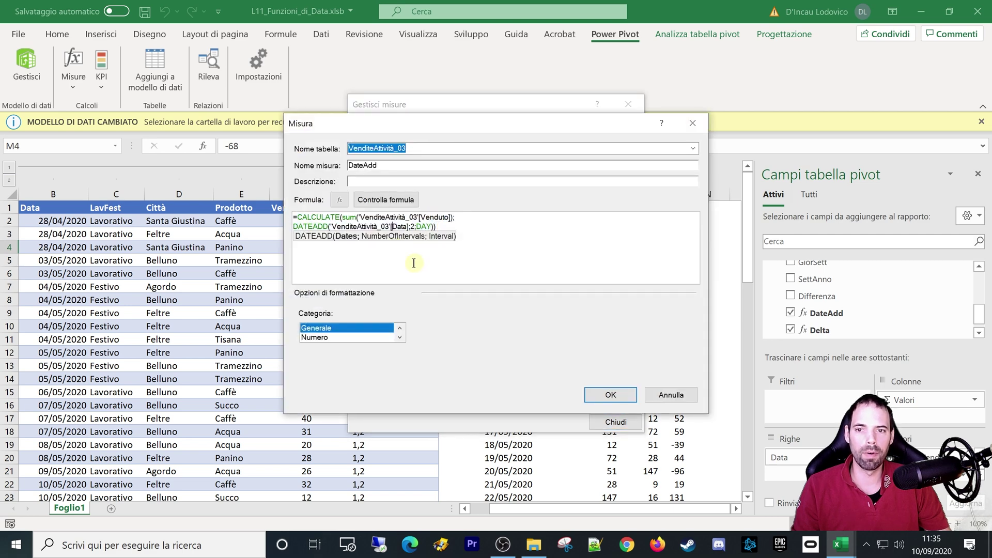
ctrl+scroll(414, 263, up, 5)
drag(400, 221, 617, 213)
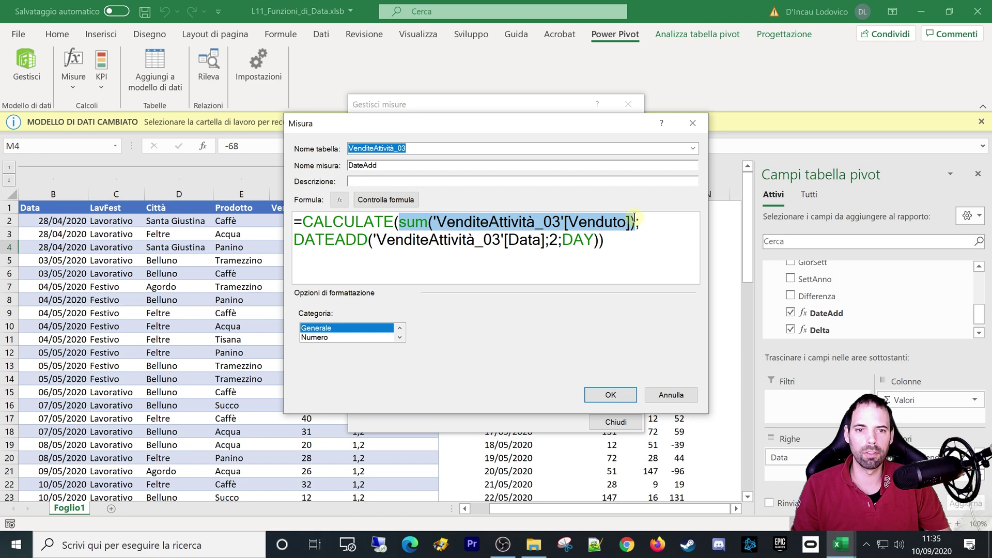
text(somma;)
key(Tab)
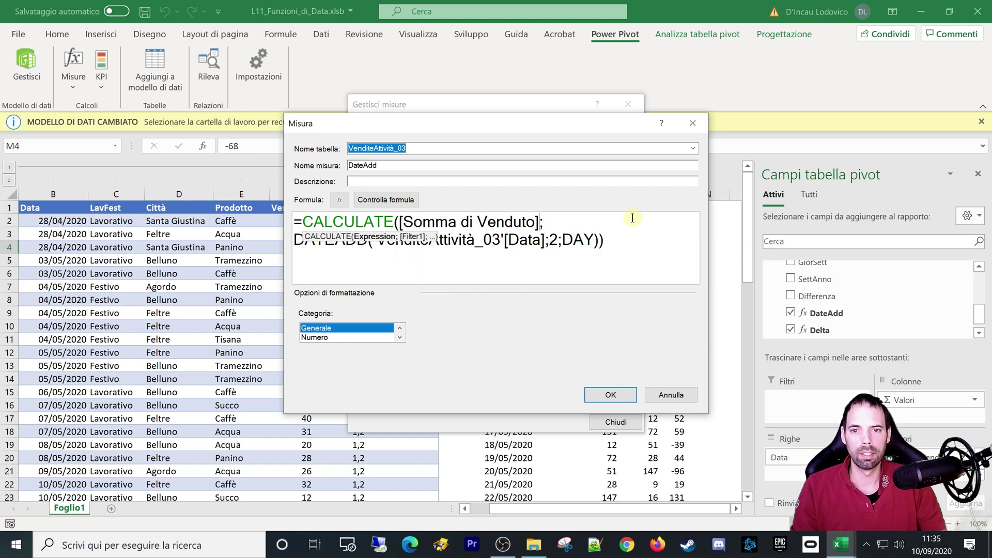
drag(488, 123, 749, 128)
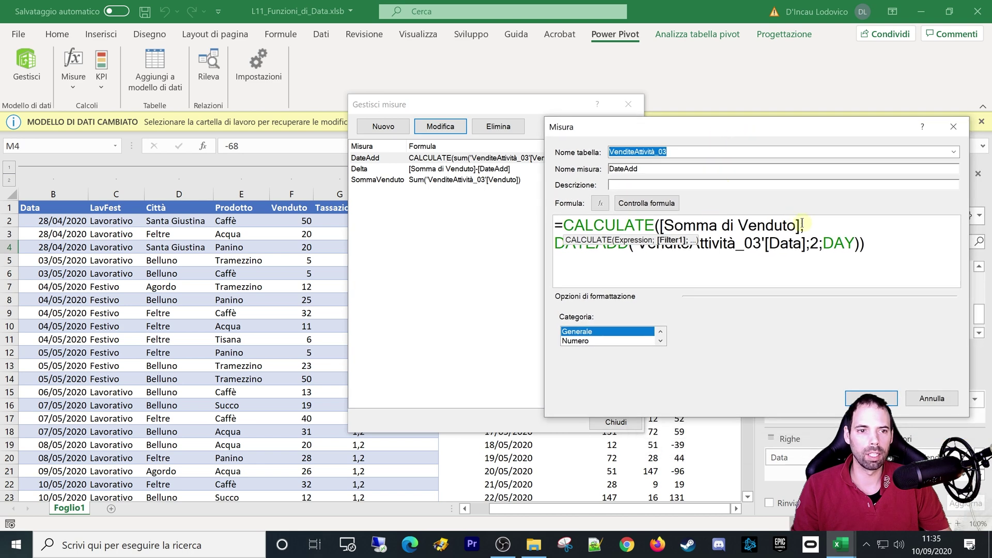
Step: Swap DateAdd's reference to the [SommaVenduto] measure and save it
drag(802, 224, 732, 225)
drag(663, 225, 785, 225)
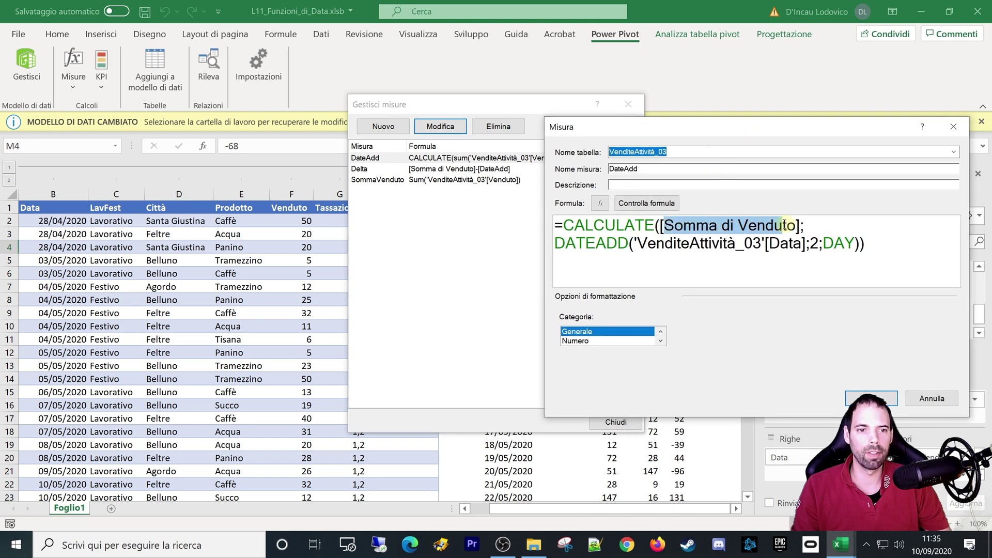
key(BackSpace)
text(s)
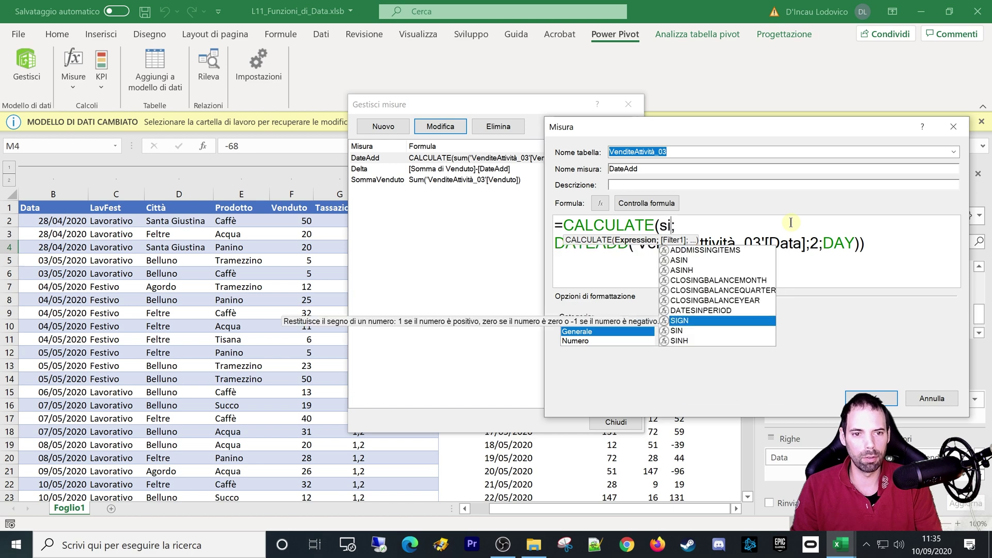
text(omma)
key(Down)
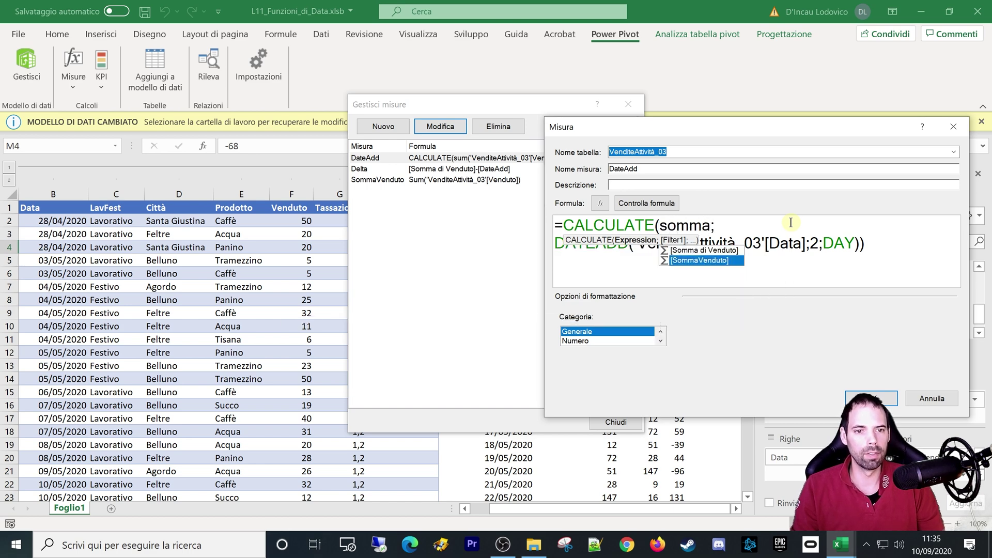
key(Tab)
click(767, 243)
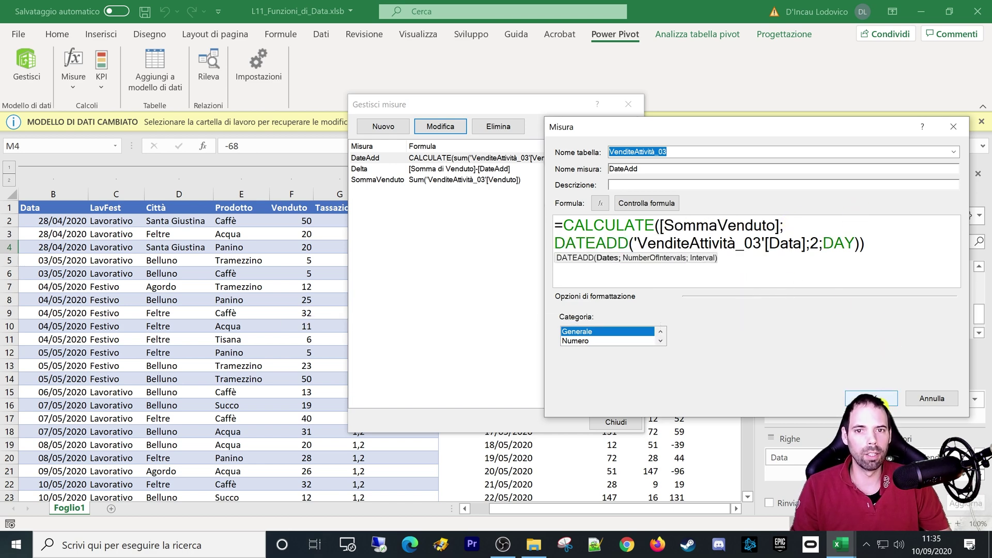
click(878, 399)
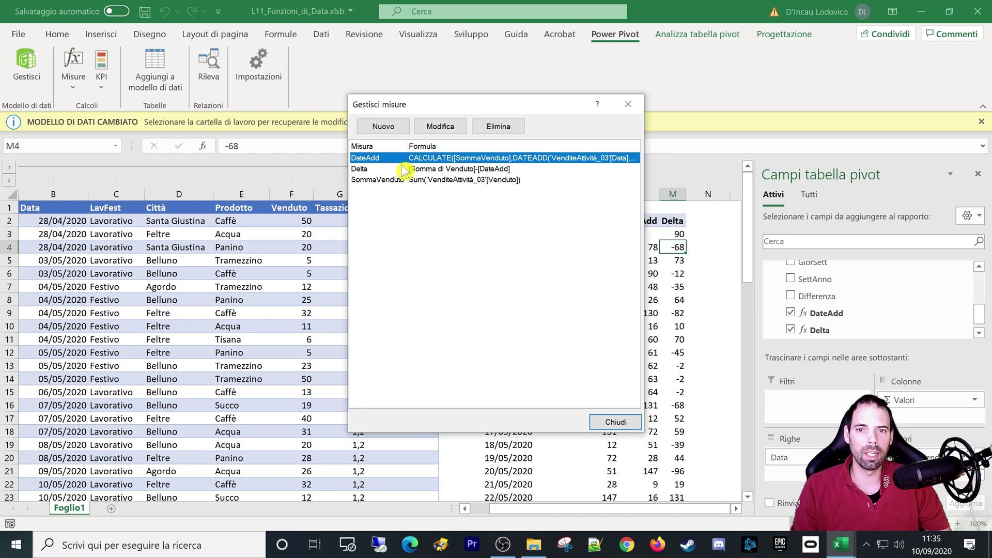
Step: Change Delta to [SommaVenduto]-[DateAdd] and save it
click(404, 171)
click(439, 126)
click(362, 220)
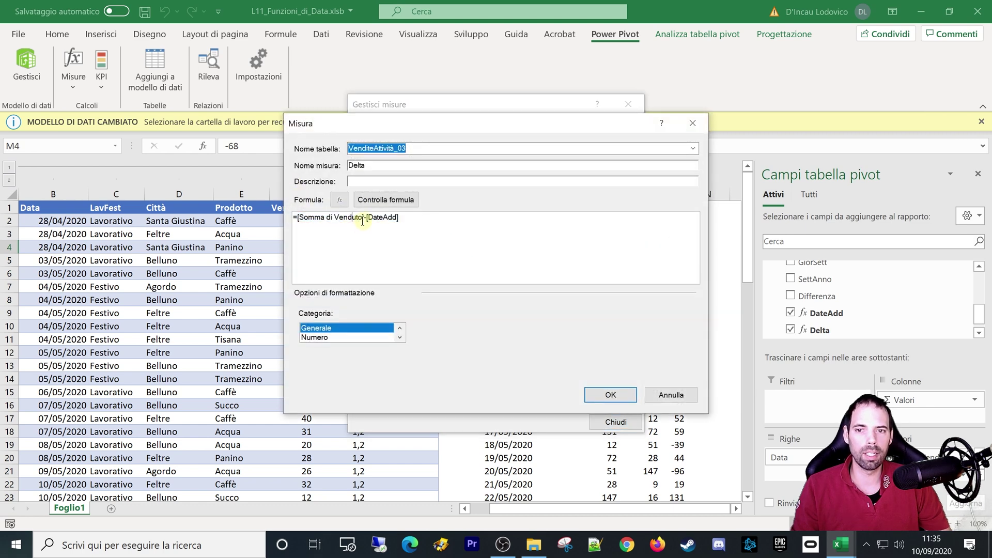
drag(364, 217, 300, 218)
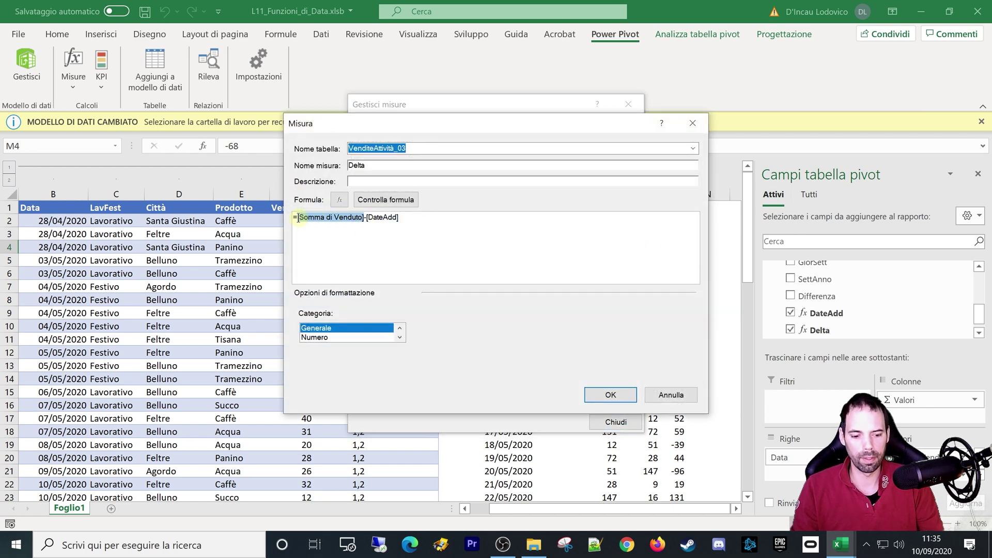
key(BackSpace)
text(om)
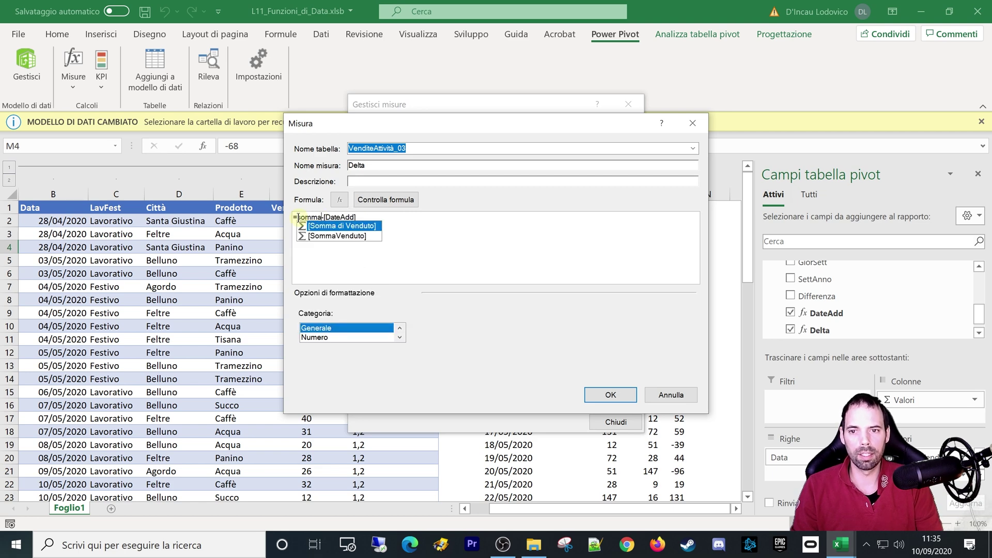
double_click(337, 236)
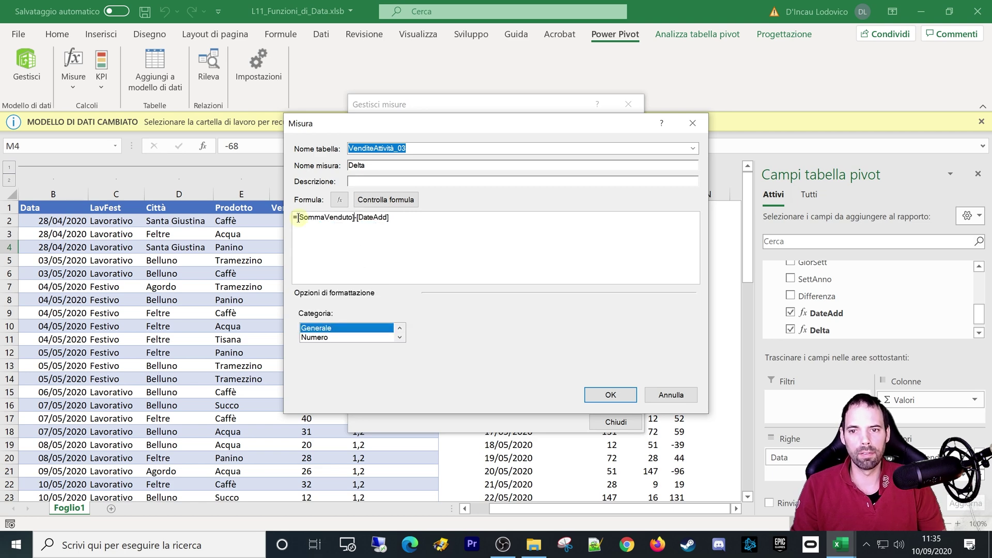
click(617, 395)
click(372, 181)
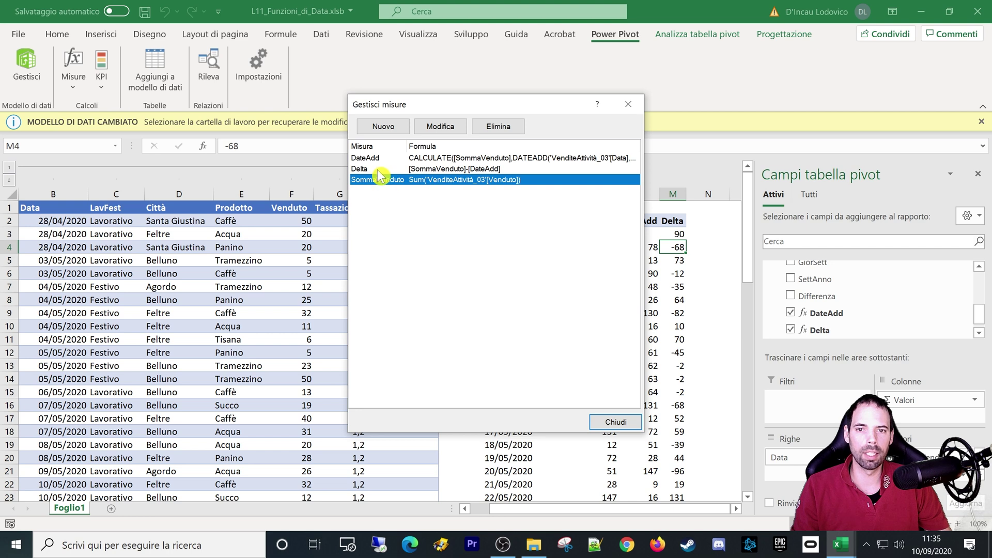
Step: Review the SommaVenduto, DateAdd and Delta formulas in the measure list
click(388, 158)
click(391, 195)
click(406, 181)
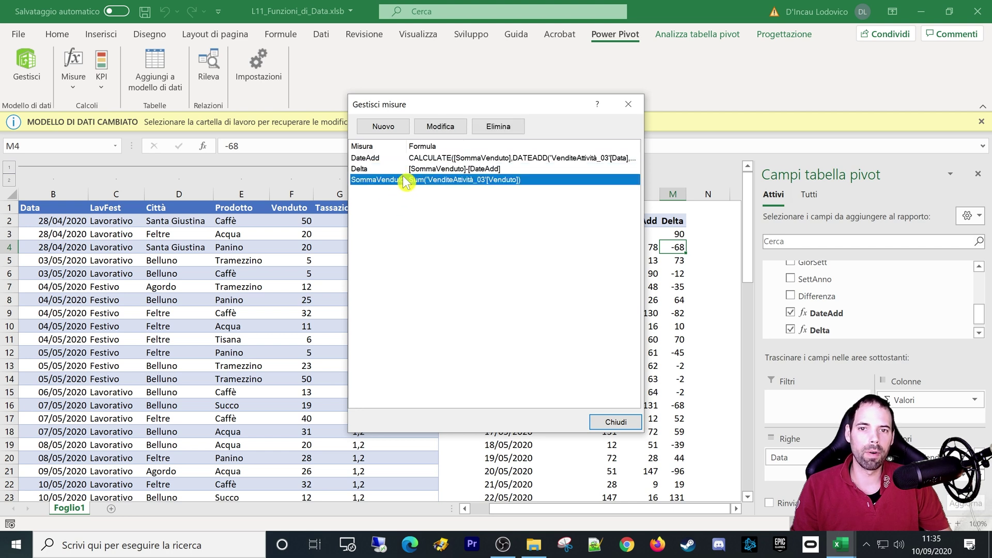
click(434, 158)
click(439, 169)
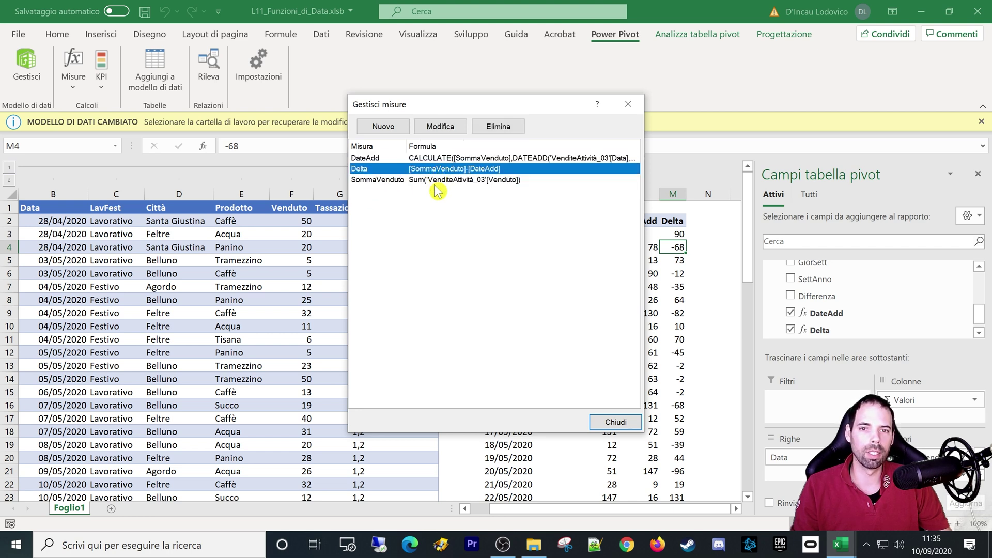
click(620, 422)
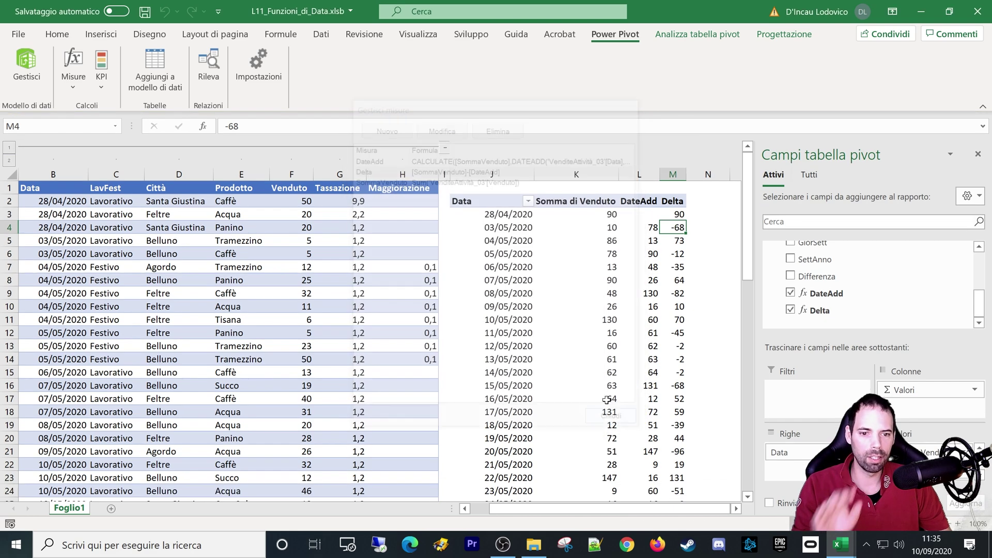
click(20, 78)
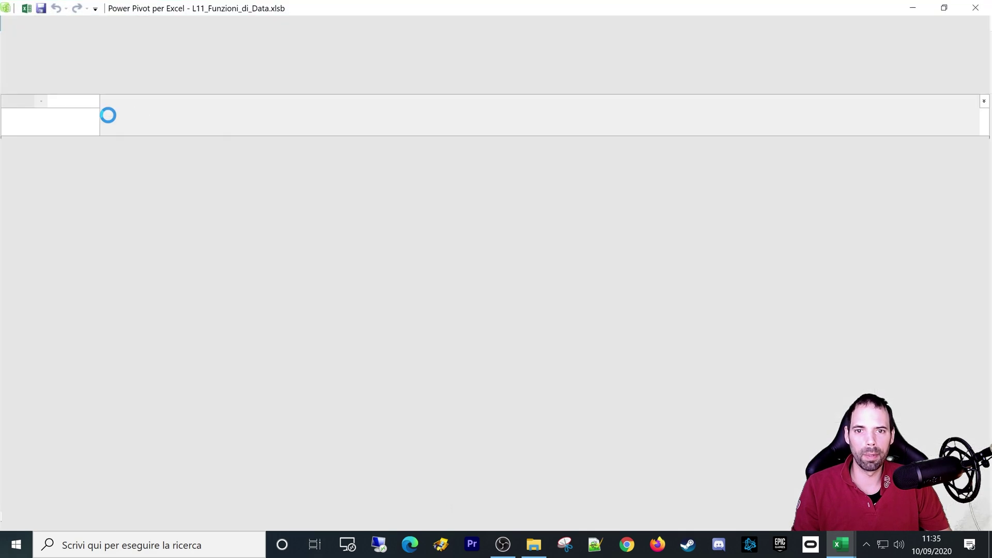
click(139, 24)
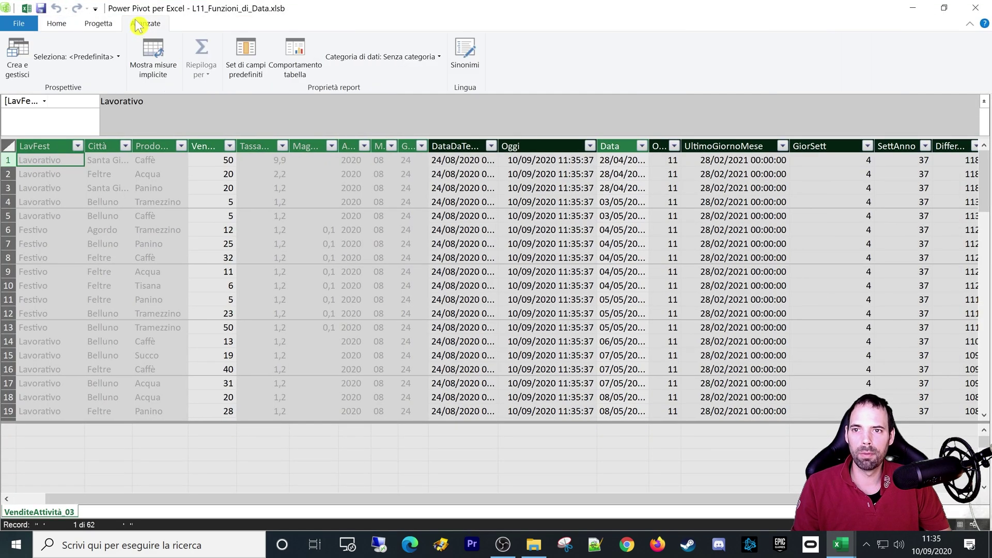
click(153, 76)
click(212, 431)
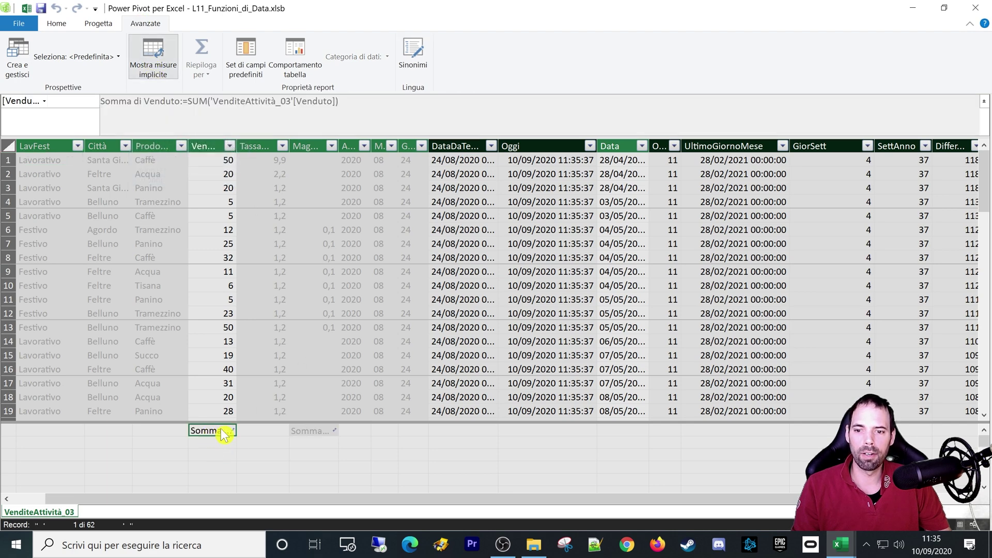
click(316, 432)
click(221, 435)
click(316, 432)
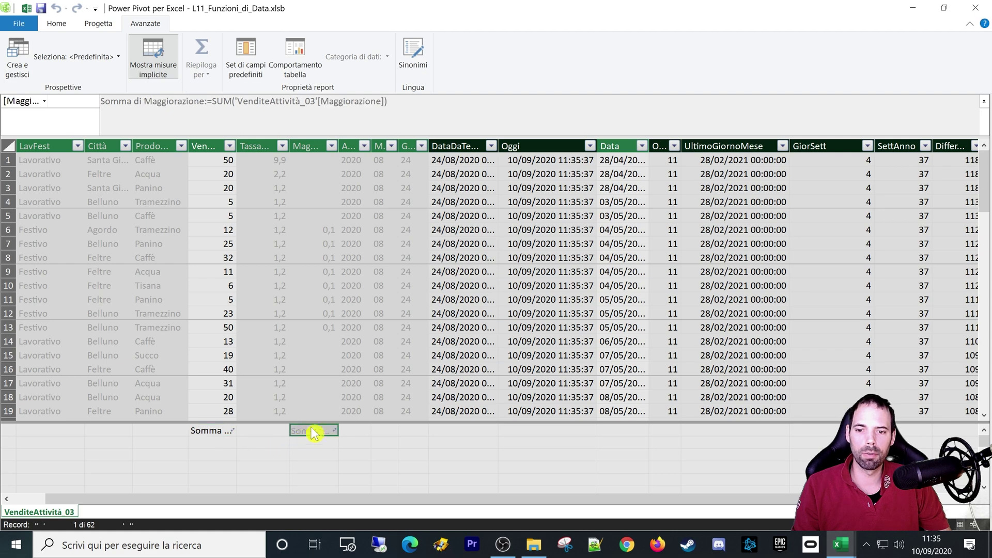
drag(827, 7, 468, 303)
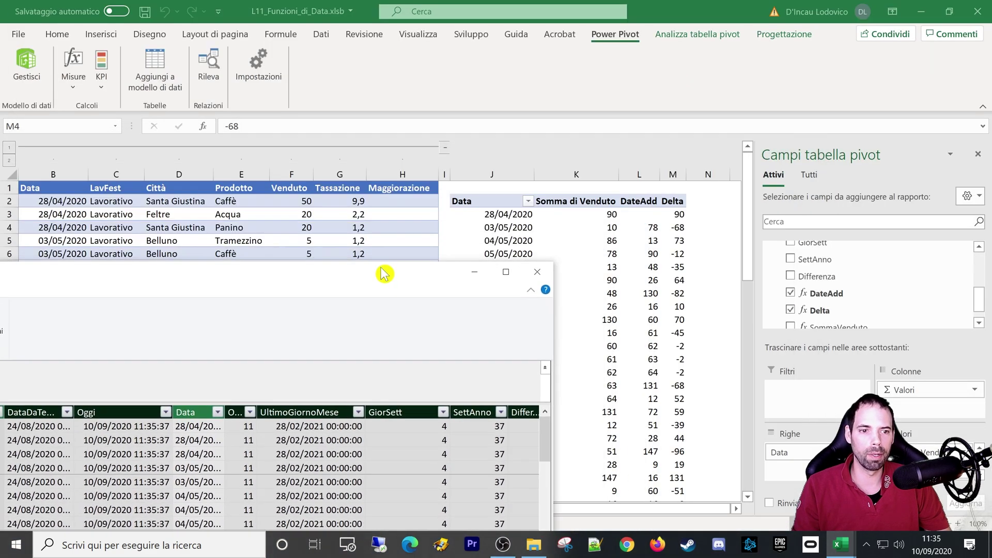
click(985, 317)
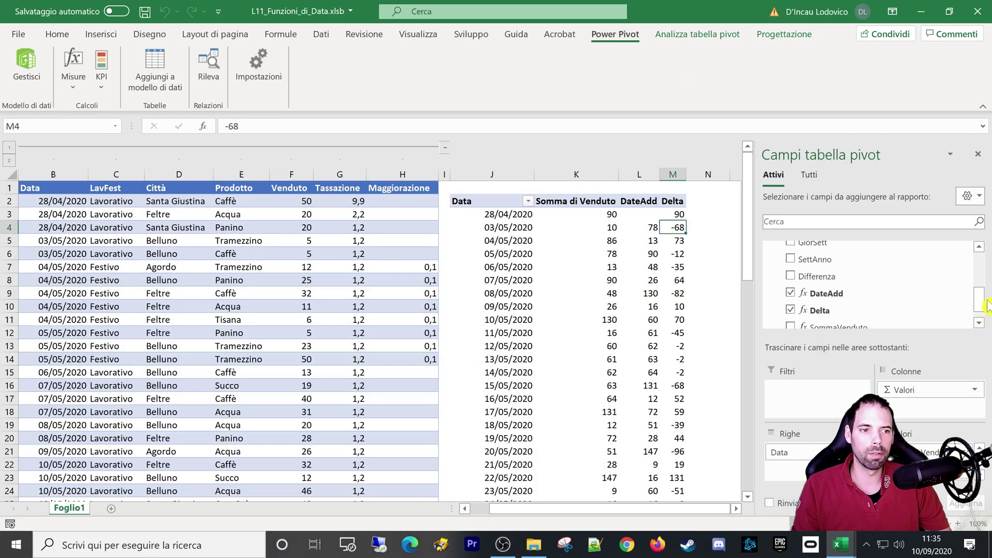
drag(987, 306, 986, 311)
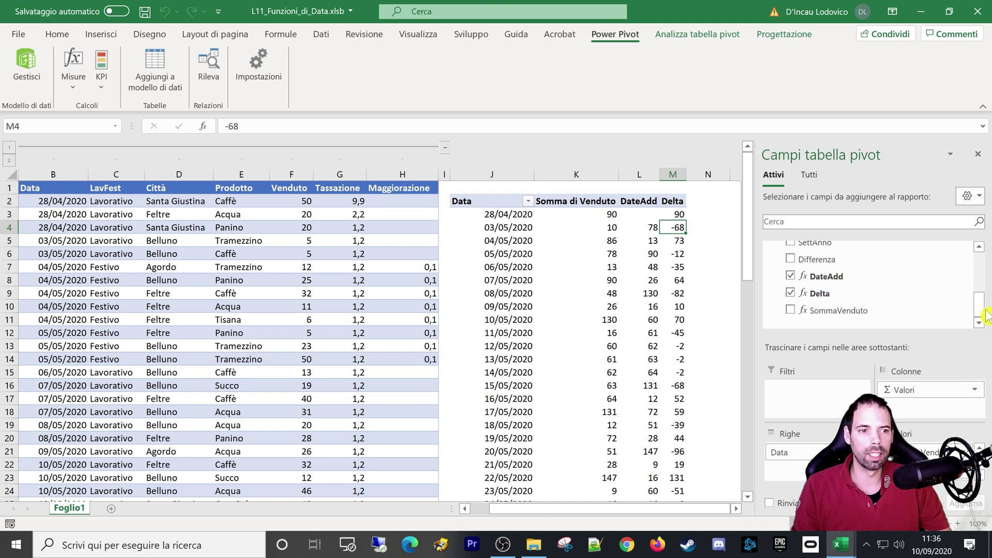
drag(979, 308, 979, 256)
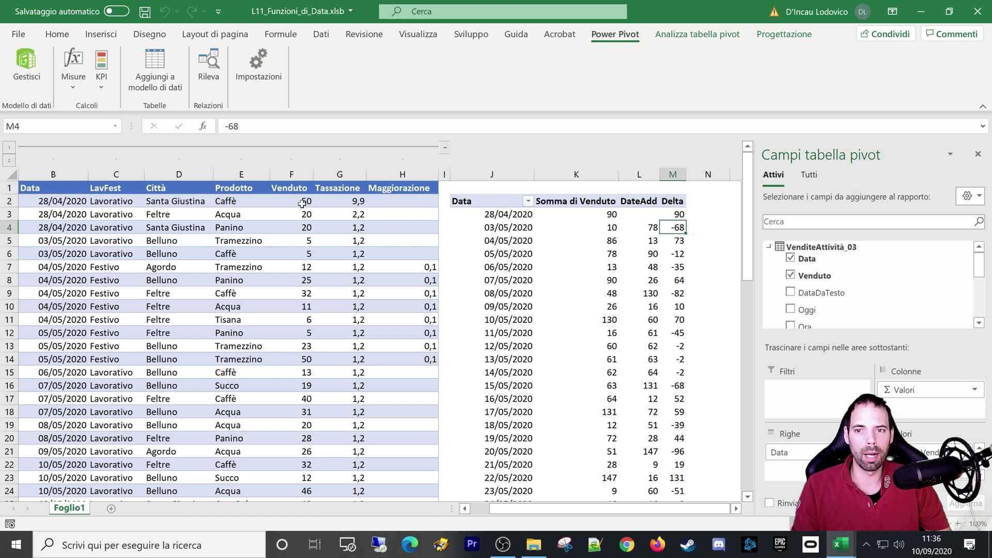
click(284, 209)
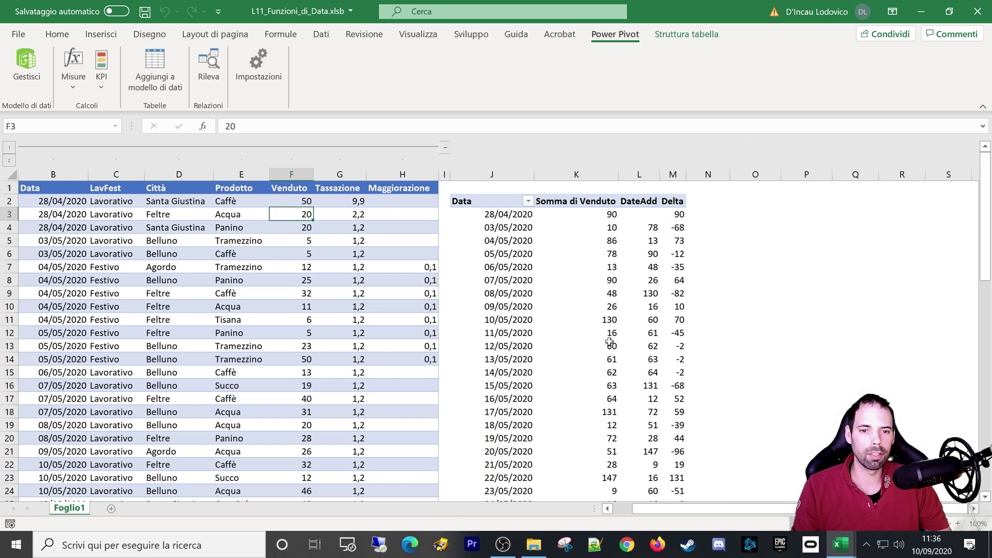
click(604, 320)
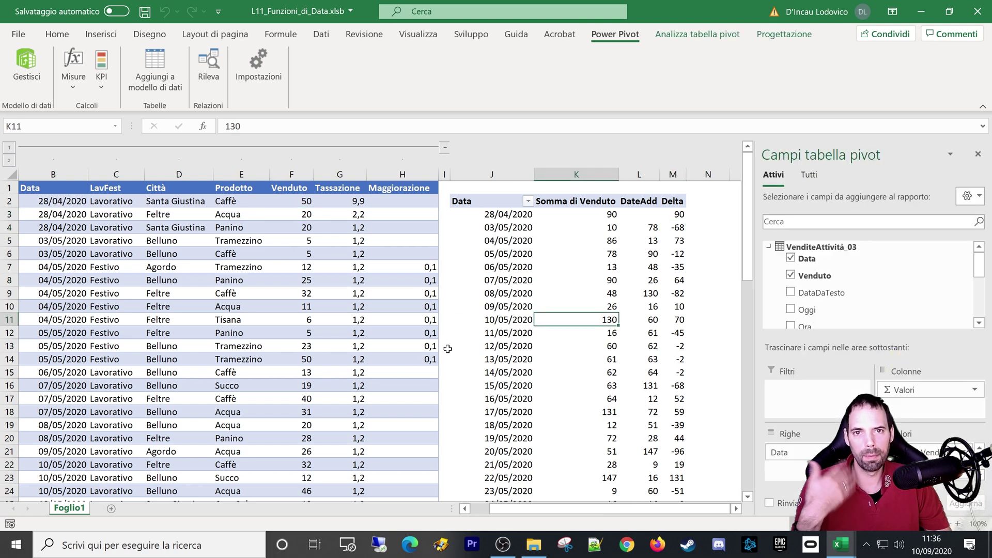
click(840, 545)
click(910, 481)
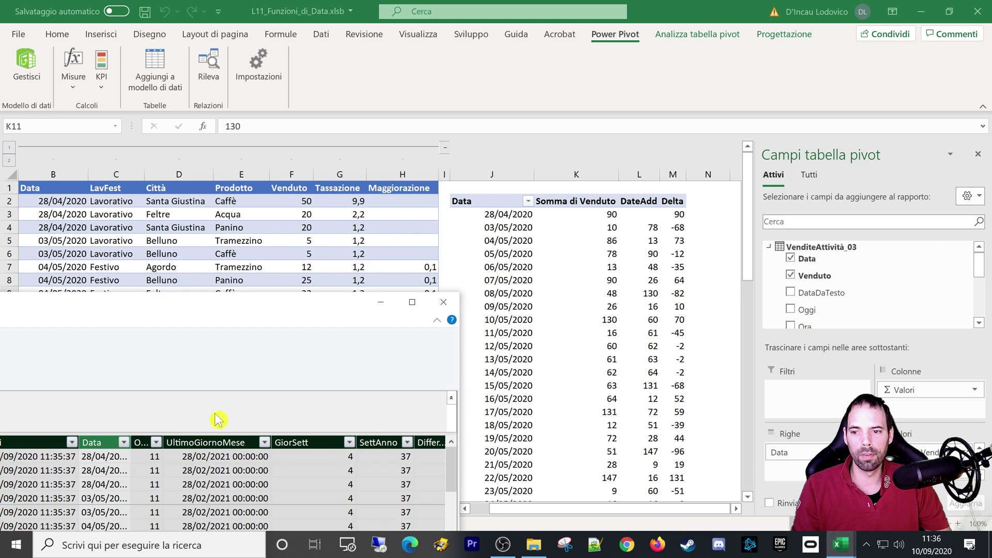
mouse_move(213, 324)
mouse_down()
mouse_move(408, 191)
mouse_move(518, 62)
mouse_up()
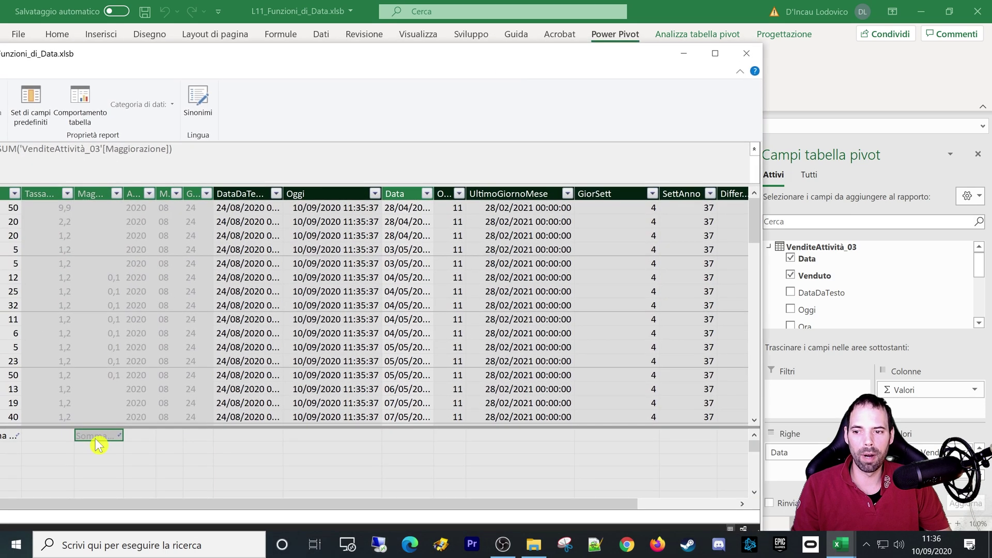
drag(333, 61, 445, 44)
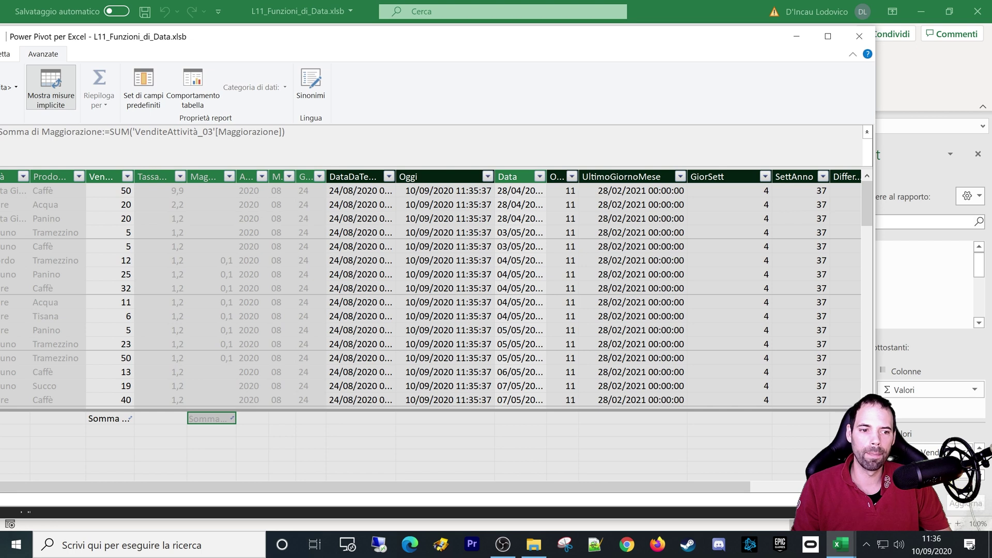
click(100, 423)
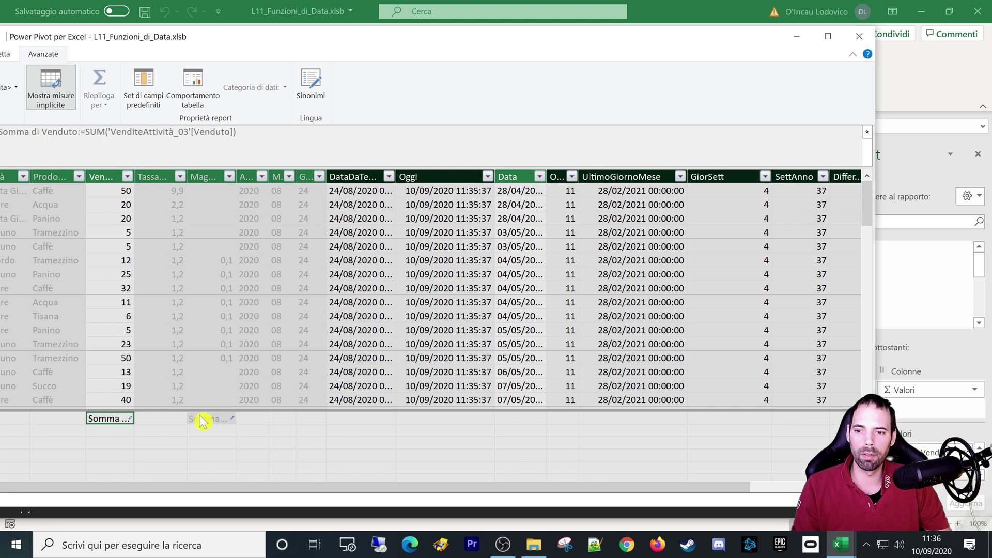
click(199, 420)
click(107, 421)
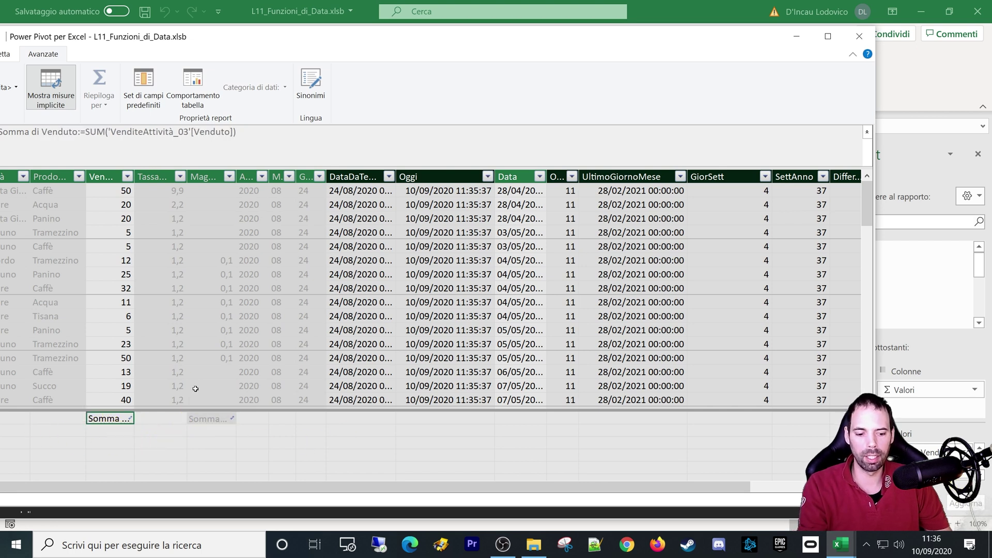
drag(249, 41, 361, 31)
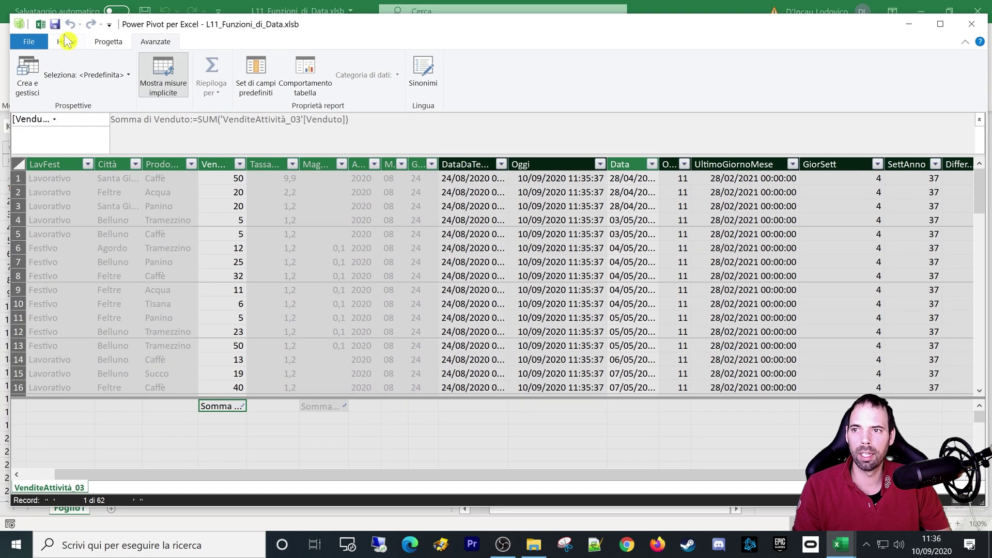
Step: In Diagram View, delete the three implicit Somma measures from the model
click(67, 41)
click(831, 85)
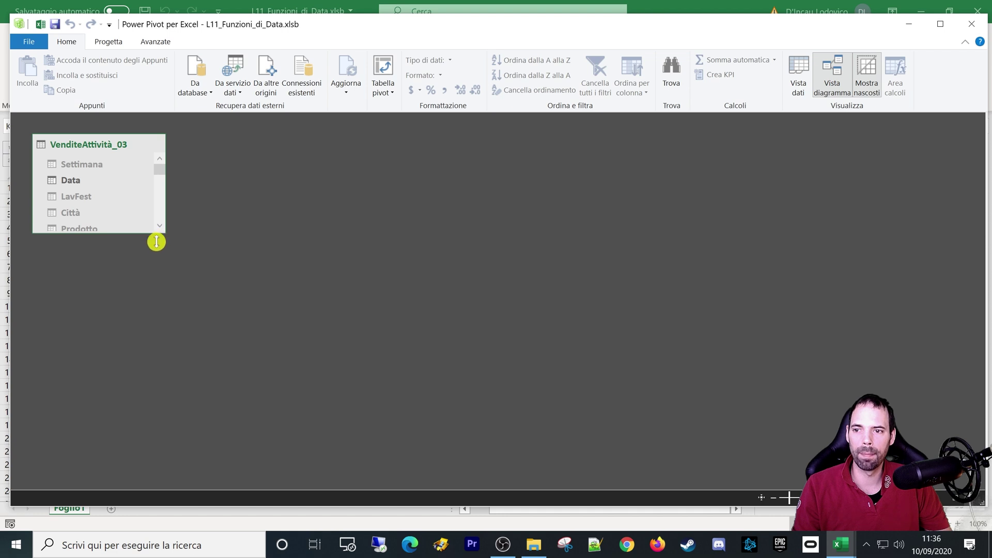
drag(156, 241, 139, 414)
scroll(105, 368, down, 5)
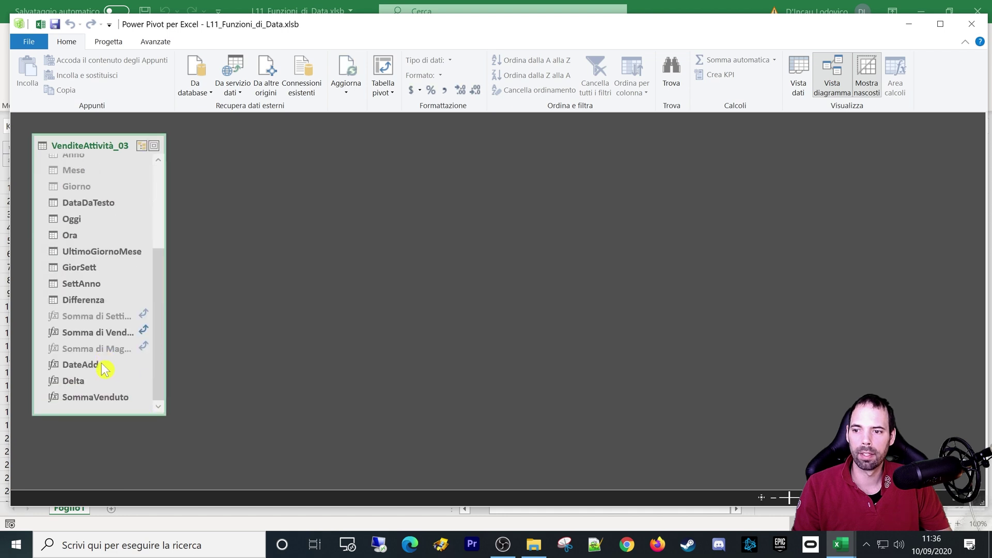
click(97, 318)
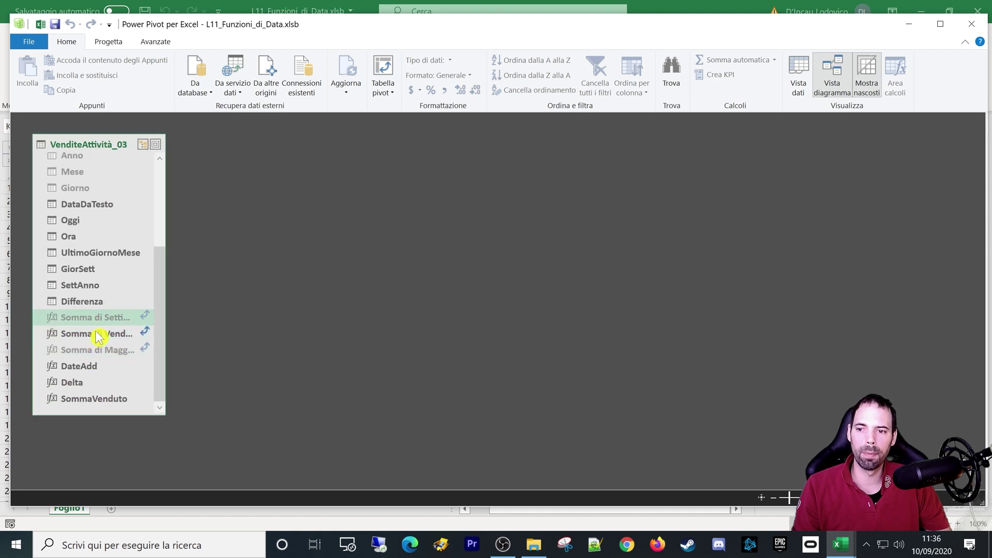
click(97, 349)
click(99, 318)
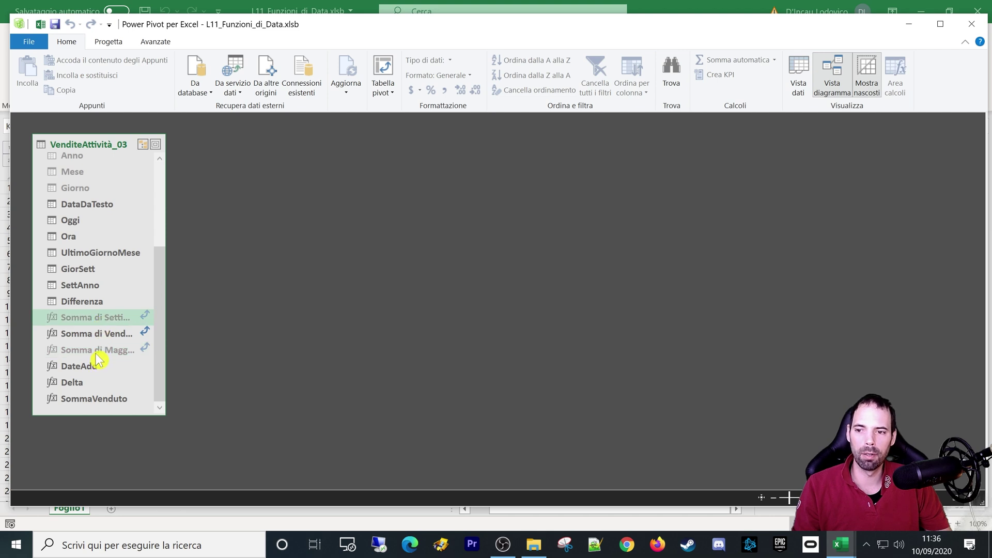
shift+click(97, 350)
right_click(104, 339)
click(124, 344)
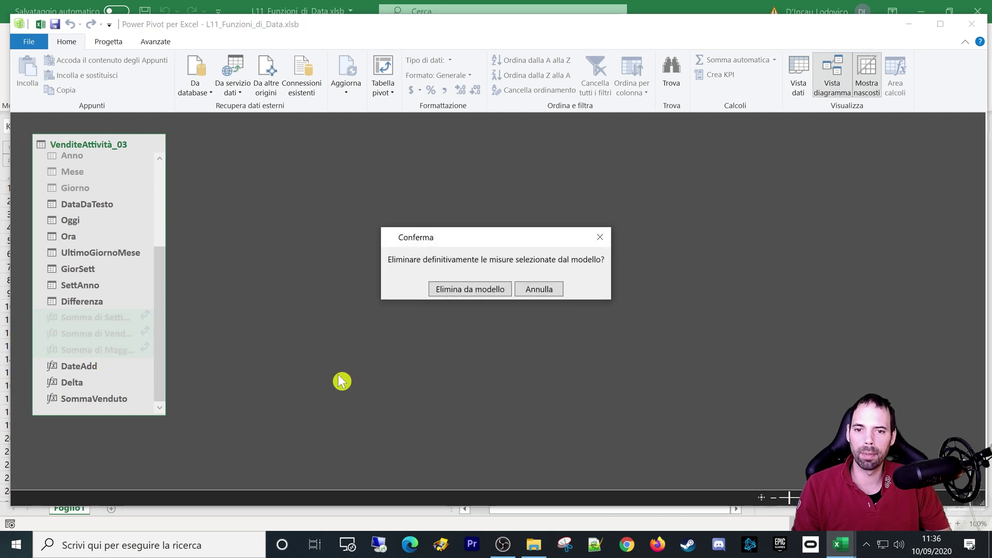
click(470, 293)
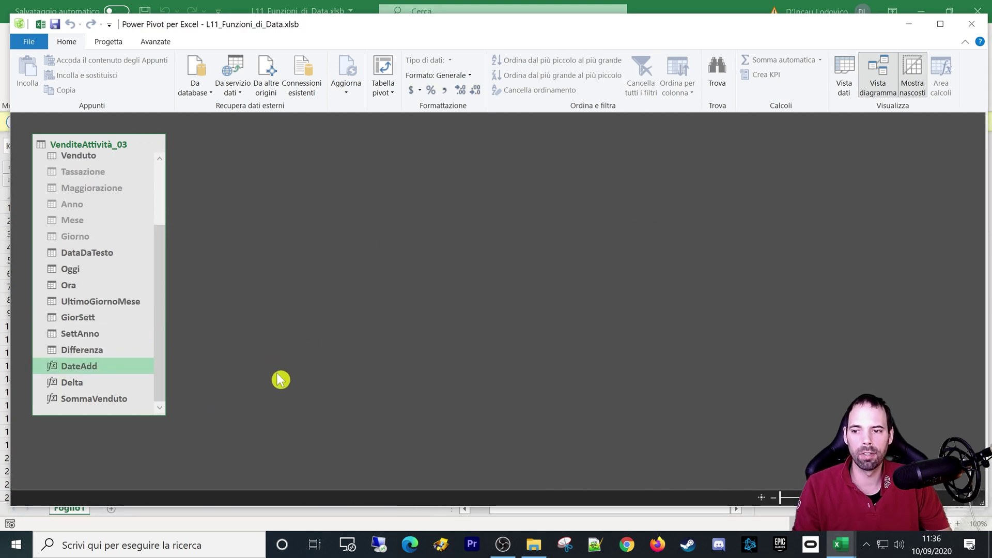
Step: Close Power Pivot and drag Venduto back into the pivot table's Values
click(93, 399)
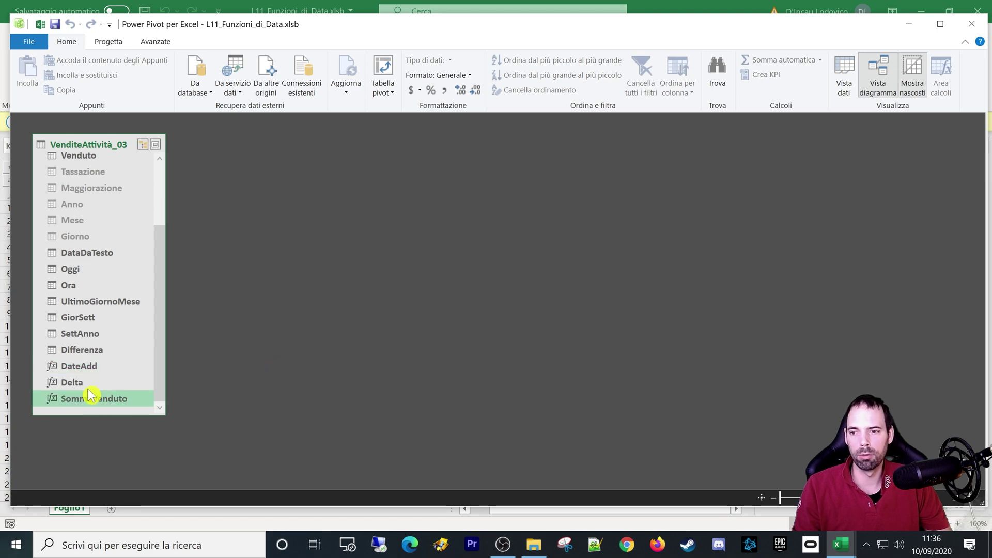
click(89, 367)
click(92, 305)
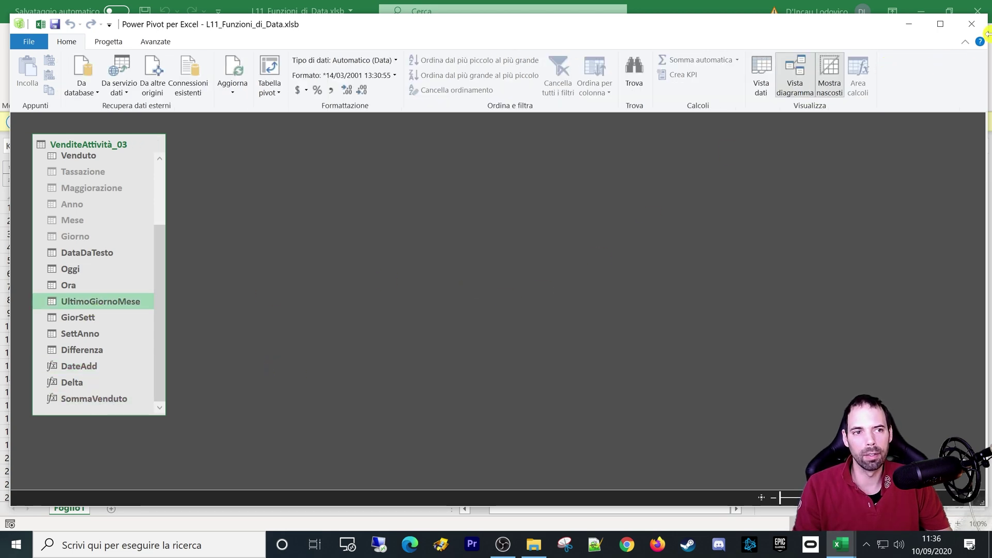
click(971, 24)
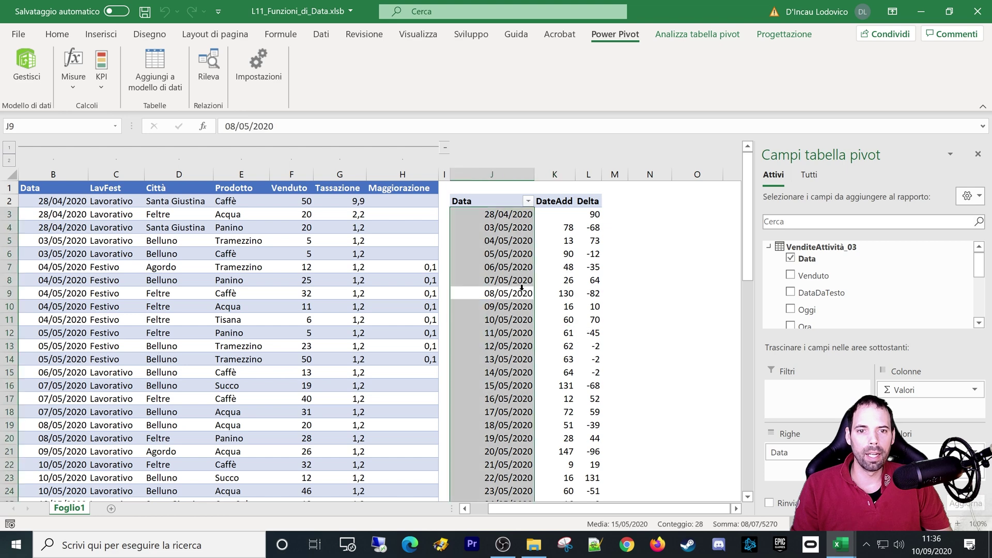
click(560, 264)
mouse_move(847, 277)
mouse_down()
mouse_move(924, 426)
mouse_move(925, 452)
mouse_up()
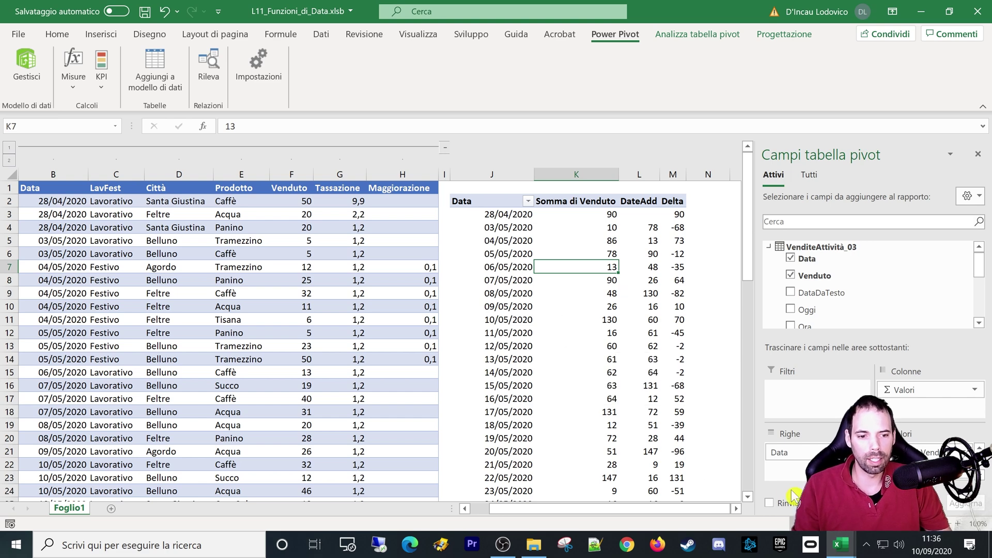
Step: Switch to Corsi_YouTube and browse the Base - Corso PowerBI outline around 12 Guida al DAX
mouse_move(838, 545)
click(754, 481)
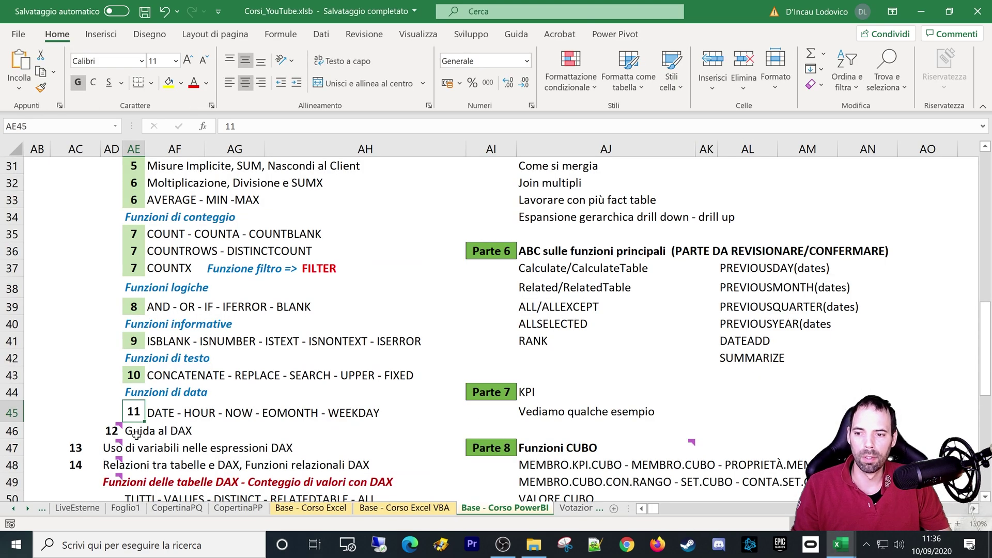
click(256, 429)
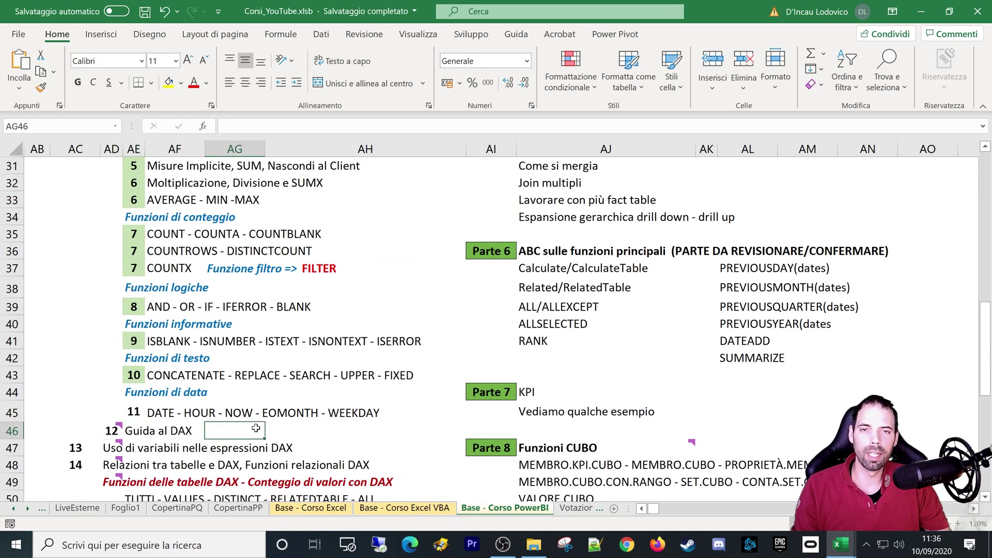
scroll(221, 380, up, 1)
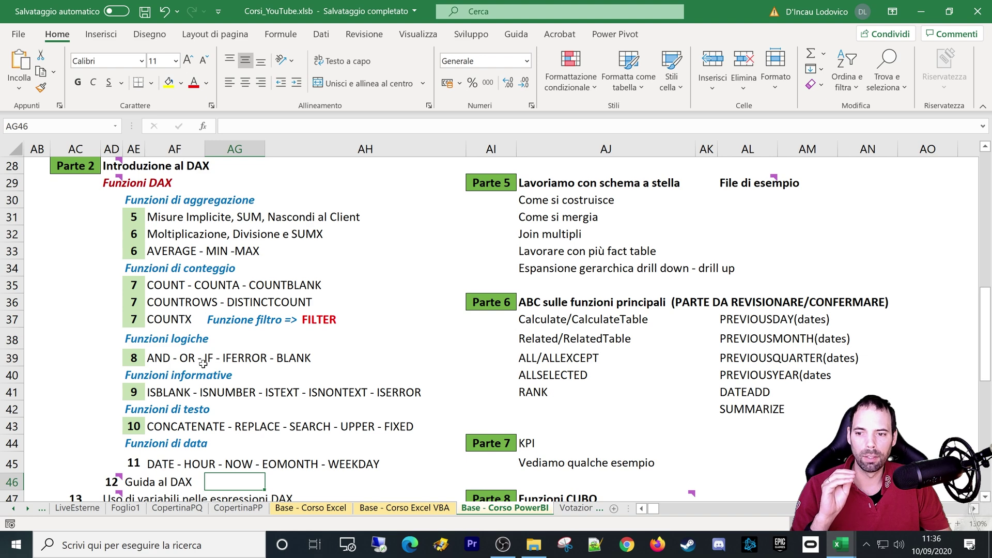
scroll(202, 368, down, 1)
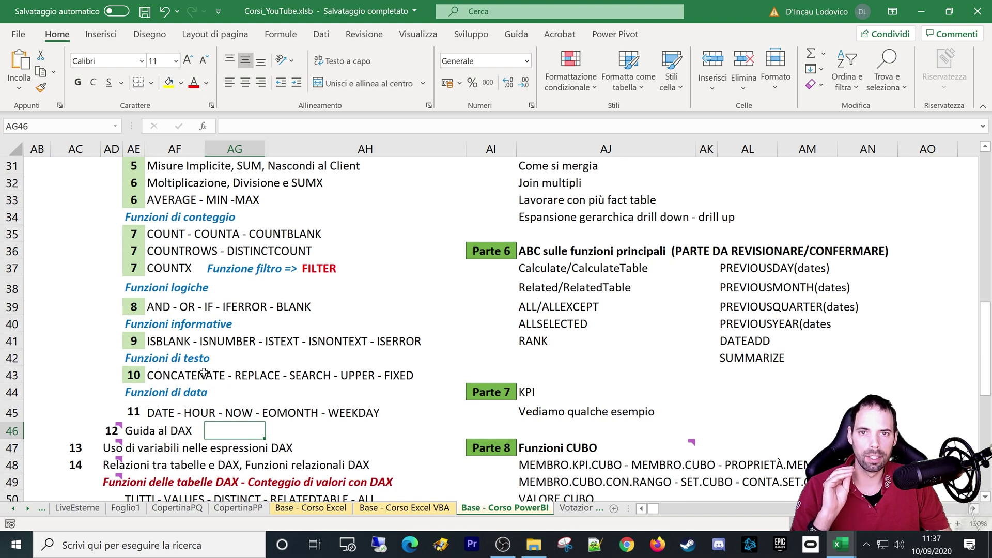